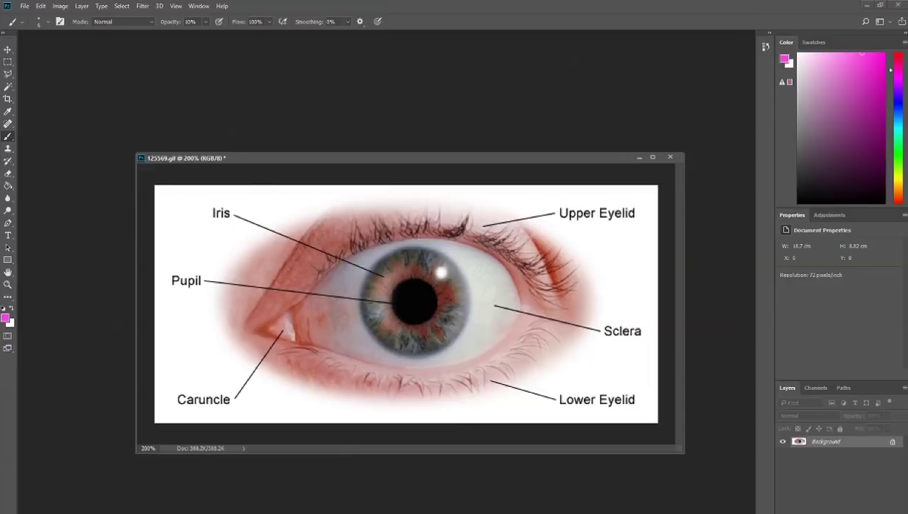
# Set up a hard round pressure brush at 100% opacity with a darker magenta for marking the eye photo.
pyautogui.moveTo(383, 163); pyautogui.dragTo(358, 154)
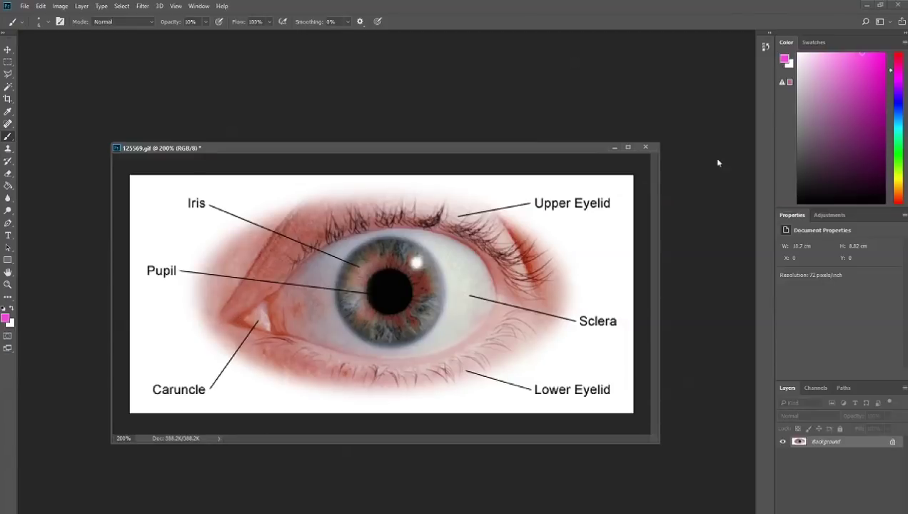
pyautogui.click(880, 84)
pyautogui.moveTo(504, 173); pyautogui.dragTo(477, 198)
pyautogui.hotkey('ctrl', 'z')
pyautogui.click(206, 21)
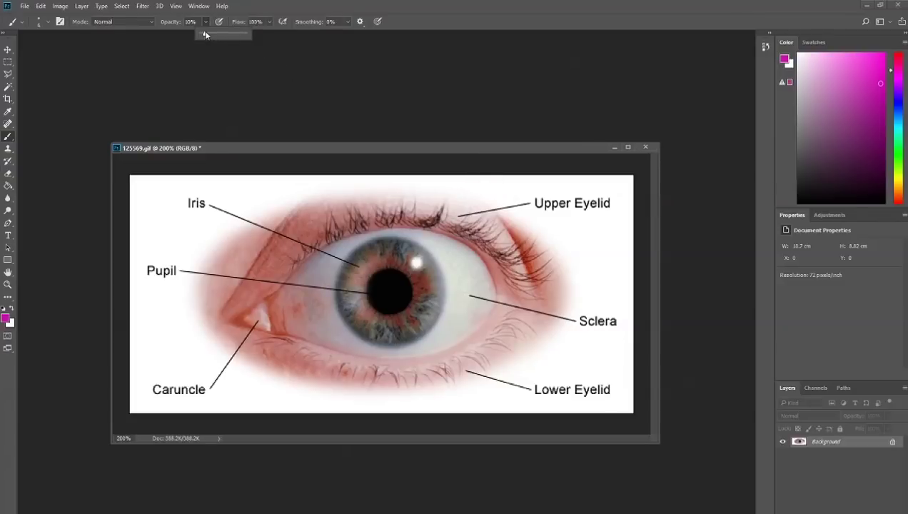
pyautogui.moveTo(205, 34); pyautogui.dragTo(300, 34)
pyautogui.rightClick(504, 219)
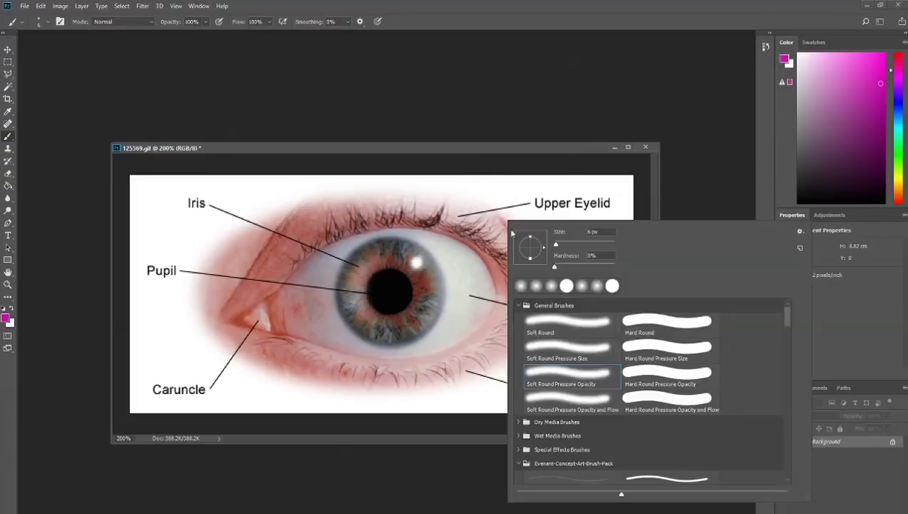
pyautogui.click(651, 394)
pyautogui.click(574, 20)
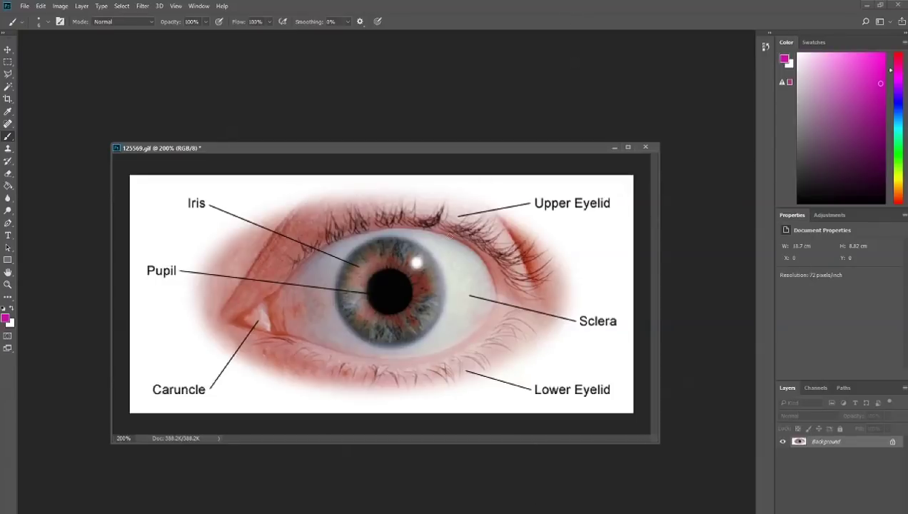
# Mark the upper eyelid in magenta with an arrow, a line along its edge and a loop above the iris.
pyautogui.moveTo(526, 243); pyautogui.dragTo(617, 181)
pyautogui.moveTo(529, 243)
pyautogui.mouseDown()
pyautogui.moveTo(533, 220)
pyautogui.moveTo(568, 249)
pyautogui.mouseUp()
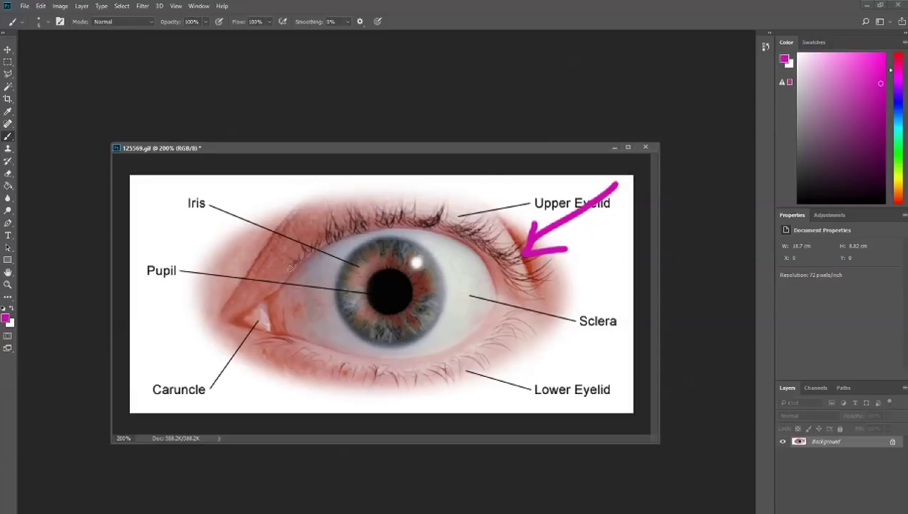
pyautogui.moveTo(241, 308)
pyautogui.mouseDown()
pyautogui.moveTo(306, 249)
pyautogui.moveTo(353, 226)
pyautogui.moveTo(446, 229)
pyautogui.moveTo(505, 287)
pyautogui.mouseUp()
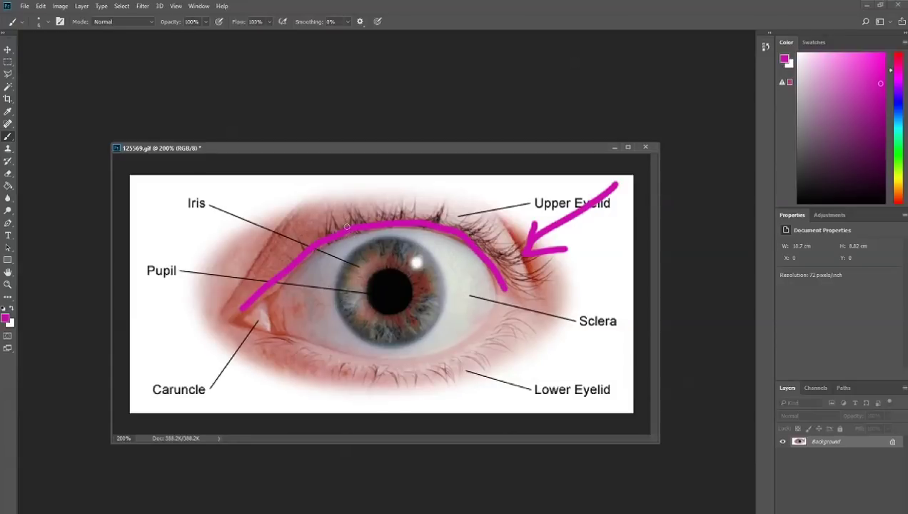
pyautogui.moveTo(344, 224)
pyautogui.mouseDown()
pyautogui.moveTo(421, 250)
pyautogui.moveTo(362, 204)
pyautogui.moveTo(333, 233)
pyautogui.moveTo(426, 227)
pyautogui.moveTo(336, 221)
pyautogui.moveTo(331, 233)
pyautogui.mouseUp()
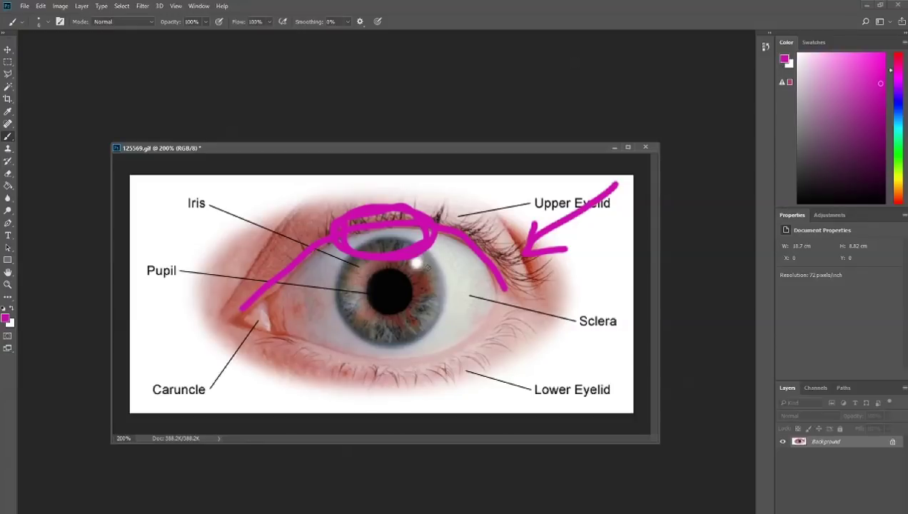
pyautogui.moveTo(420, 254)
pyautogui.mouseDown()
pyautogui.moveTo(412, 263)
pyautogui.moveTo(421, 255)
pyautogui.moveTo(508, 262)
pyautogui.moveTo(523, 251)
pyautogui.mouseUp()
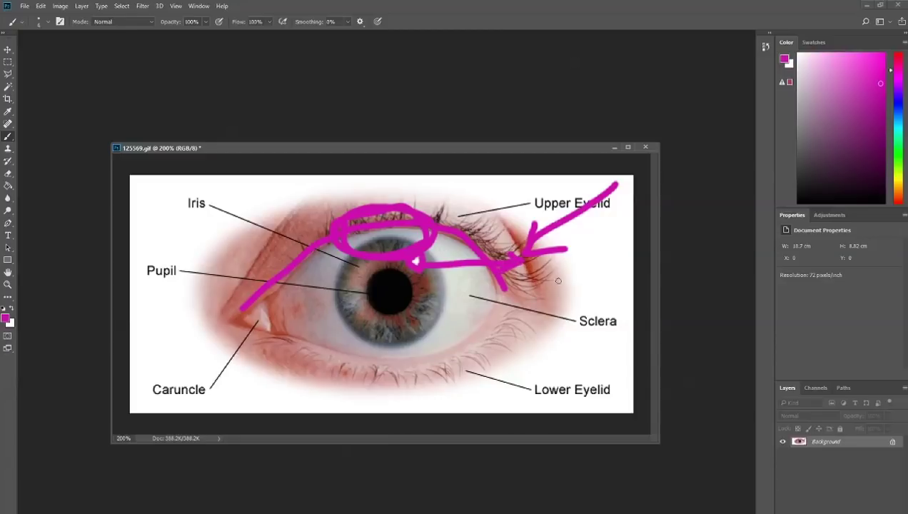
pyautogui.hotkey('ctrl', 'z')
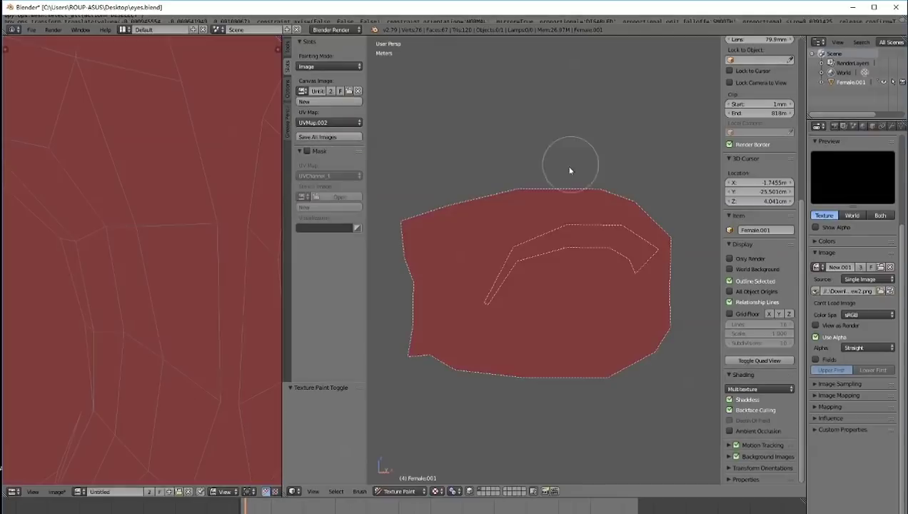
# Switch to Blender, turn off face masking for the eye mesh and display its wireframe with all edges drawn.
pyautogui.press('Tab')
pyautogui.click(645, 263)
pyautogui.press('Tab')
pyautogui.click(468, 491)
pyautogui.click(872, 127)
pyautogui.click(816, 470)
pyautogui.click(816, 459)
pyautogui.scroll(-1, 514, 288)
pyautogui.click(287, 47)
pyautogui.scroll(-5, 351, 354)
pyautogui.scroll(-1, 350, 354)
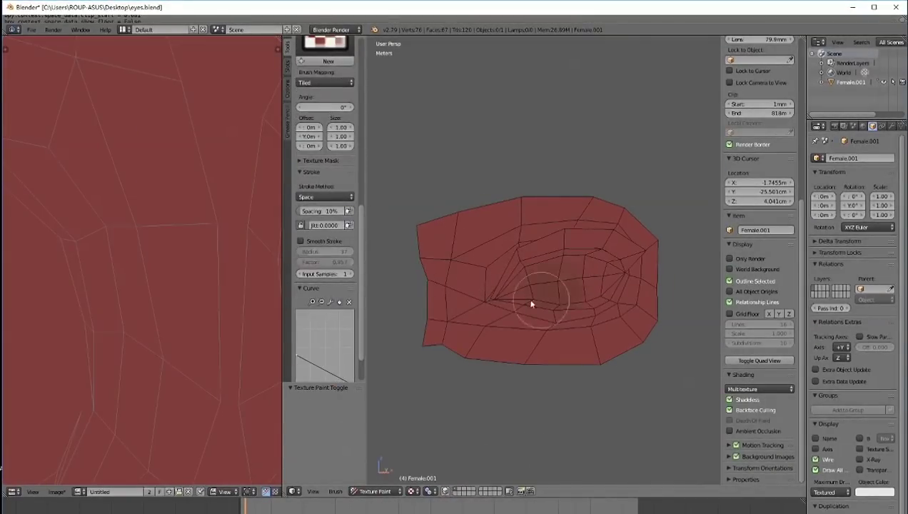
# Choose a peach skin tone and paint it over the skin faces around the eye opening.
pyautogui.scroll(5, 316, 184)
pyautogui.click(319, 172)
pyautogui.click(299, 216)
pyautogui.press('n')
pyautogui.press('n')
pyautogui.moveTo(486, 293)
pyautogui.mouseDown()
pyautogui.moveTo(541, 271)
pyautogui.moveTo(497, 285)
pyautogui.moveTo(500, 304)
pyautogui.mouseUp()
pyautogui.press('f')
pyautogui.click(543, 285)
pyautogui.moveTo(479, 275)
pyautogui.mouseDown()
pyautogui.moveTo(449, 350)
pyautogui.moveTo(541, 167)
pyautogui.moveTo(628, 294)
pyautogui.moveTo(428, 233)
pyautogui.mouseUp()
pyautogui.click(287, 88)
pyautogui.click(288, 47)
pyautogui.moveTo(525, 224); pyautogui.dragTo(667, 211)
# Try to paint a pale bluish grey over the eye opening without a mask.
pyautogui.click(327, 216)
pyautogui.click(299, 176)
pyautogui.click(341, 216)
pyautogui.press('f')
pyautogui.click(572, 275)
pyautogui.moveTo(537, 275)
pyautogui.mouseDown()
pyautogui.moveTo(500, 291)
pyautogui.moveTo(593, 272)
pyautogui.moveTo(579, 267)
pyautogui.moveTo(539, 293)
pyautogui.moveTo(483, 265)
pyautogui.mouseUp()
pyautogui.hotkey('ctrl', 'z')
# Limit painting to the linked eyeball faces and fill them with pale bluish grey using a 79 px brush.
pyautogui.press('Tab')
pyautogui.press('a')
pyautogui.press('l')
pyautogui.press('Tab')
pyautogui.press('m')
pyautogui.press('f')
pyautogui.click(564, 281)
pyautogui.click(299, 183)
pyautogui.click(337, 215)
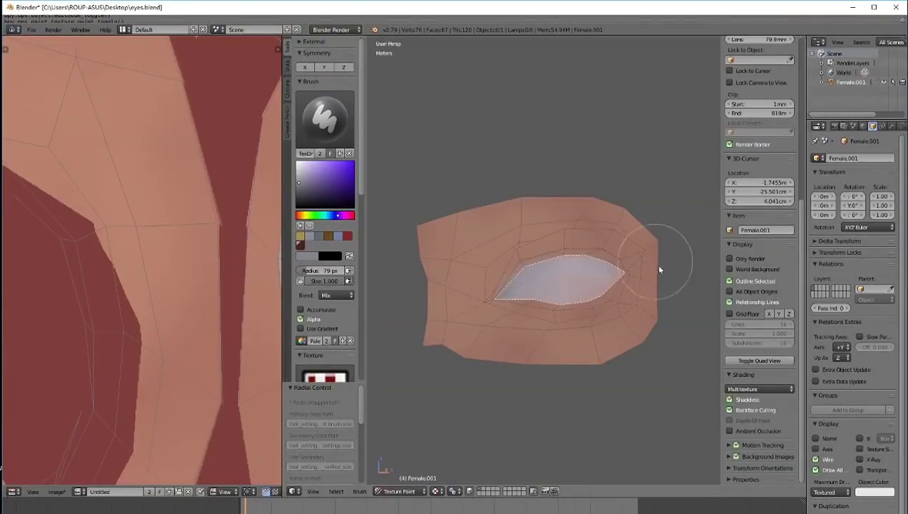
# Mask to the linked outer skin faces, paint them a lighter beige, and reduce the brush radius to 23 px.
pyautogui.click(469, 491)
pyautogui.press('Tab')
pyautogui.press('a')
pyautogui.press('l')
pyautogui.press('Tab')
pyautogui.click(444, 491)
pyautogui.press('s')
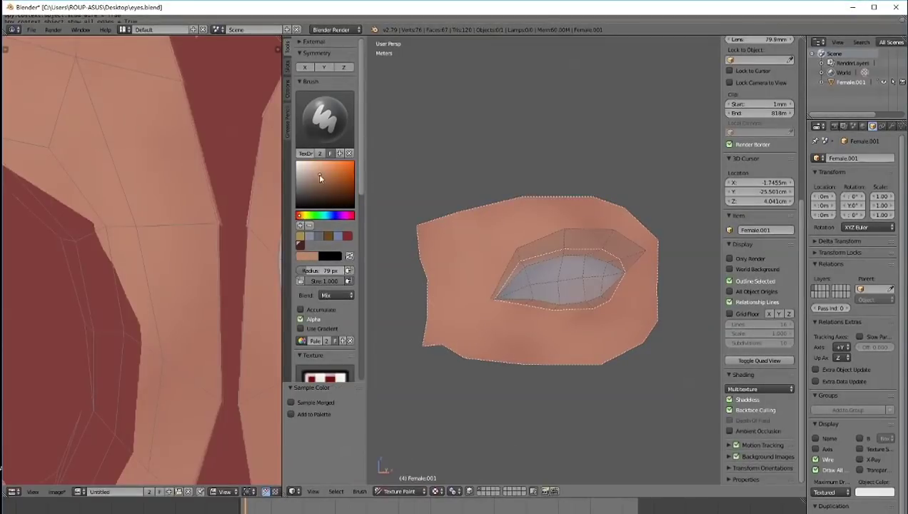
pyautogui.click(307, 169)
pyautogui.moveTo(421, 205)
pyautogui.mouseDown()
pyautogui.moveTo(431, 342)
pyautogui.moveTo(469, 315)
pyautogui.moveTo(455, 335)
pyautogui.moveTo(531, 203)
pyautogui.moveTo(432, 311)
pyautogui.moveTo(604, 350)
pyautogui.mouseUp()
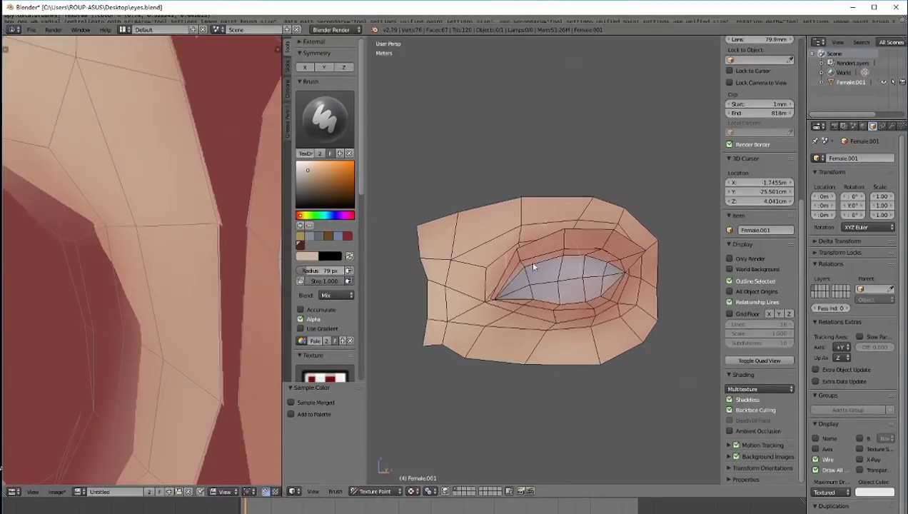
pyautogui.press('f')
pyautogui.click(419, 329)
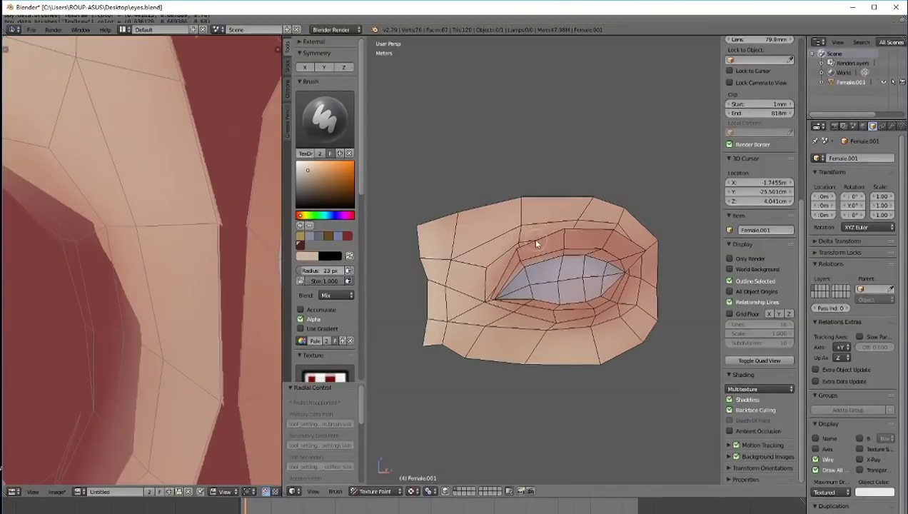
# Separate the linked upper eyelid faces into their own object and hide that object.
pyautogui.press('Tab')
pyautogui.press('l')
pyautogui.hotkey('ctrl', 'v')
pyautogui.moveTo(580, 237)
pyautogui.click(649, 236)
pyautogui.press('Tab')
pyautogui.rightClick(588, 212)
pyautogui.hotkey('shift', 'h')
# Paint the uncovered skin above the eye with sampled skin tone and choose a redder shade.
pyautogui.press('Tab')
pyautogui.press('s')
pyautogui.moveTo(545, 240)
pyautogui.mouseDown()
pyautogui.moveTo(523, 249)
pyautogui.moveTo(643, 257)
pyautogui.moveTo(627, 259)
pyautogui.mouseUp()
pyautogui.moveTo(530, 248); pyautogui.dragTo(491, 250)
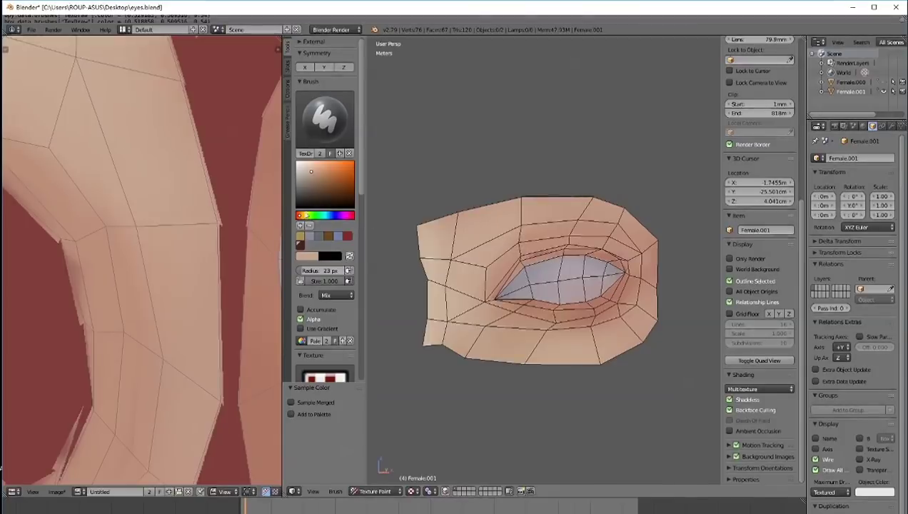
pyautogui.moveTo(300, 217); pyautogui.dragTo(296, 217)
pyautogui.click(321, 177)
# Paint reddish shading on the skin along the upper edge of the eye opening.
pyautogui.moveTo(529, 180); pyautogui.dragTo(541, 157, button='middle')
pyautogui.press('f')
pyautogui.click(502, 275)
pyautogui.moveTo(518, 258)
pyautogui.mouseDown()
pyautogui.moveTo(623, 271)
pyautogui.moveTo(526, 251)
pyautogui.moveTo(559, 245)
pyautogui.moveTo(607, 257)
pyautogui.mouseUp()
pyautogui.press('f')
pyautogui.click(517, 258)
# Darken the upper lid crease with a dark reddish tone, mask painting to the eyeball faces and set the brush radius to 32 px.
pyautogui.click(314, 193)
pyautogui.press('Tab')
pyautogui.press('l')
pyautogui.press('Tab')
pyautogui.moveTo(558, 287); pyautogui.dragTo(552, 294, button='middle')
pyautogui.press('m')
pyautogui.press('f')
pyautogui.click(544, 372)
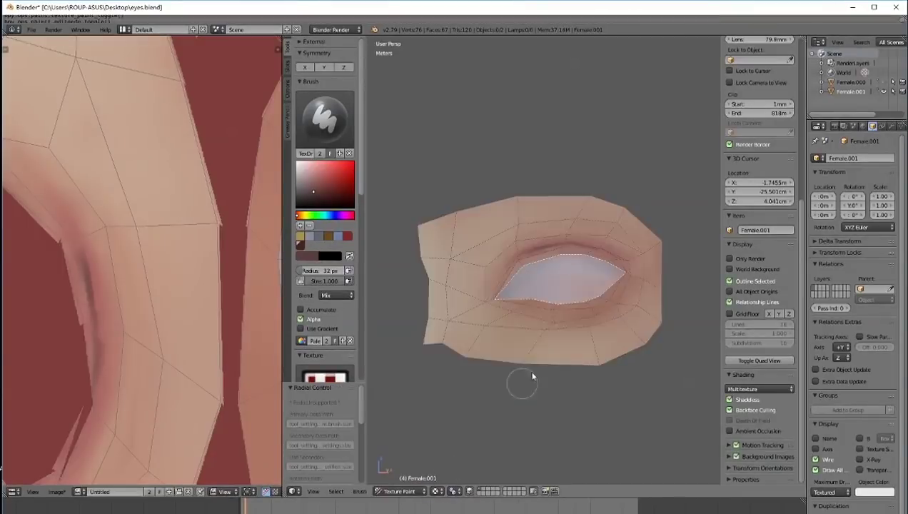
# Harden the brush falloff and paint a dark grey-green iris disc in the middle of the eyeball.
pyautogui.moveTo(360, 187); pyautogui.dragTo(359, 385)
pyautogui.moveTo(325, 306); pyautogui.dragTo(346, 272)
pyautogui.press('s')
pyautogui.moveTo(361, 227); pyautogui.dragTo(359, 214)
pyautogui.scroll(5, 324, 102)
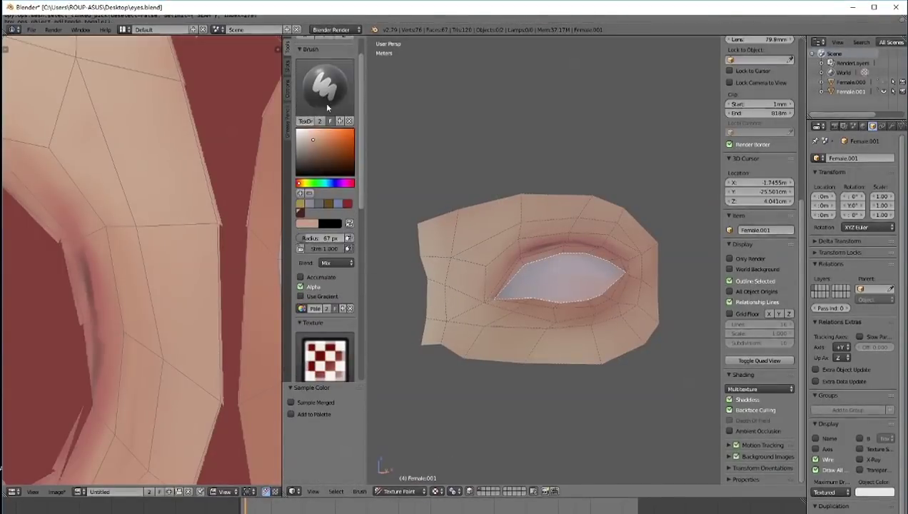
pyautogui.click(567, 279)
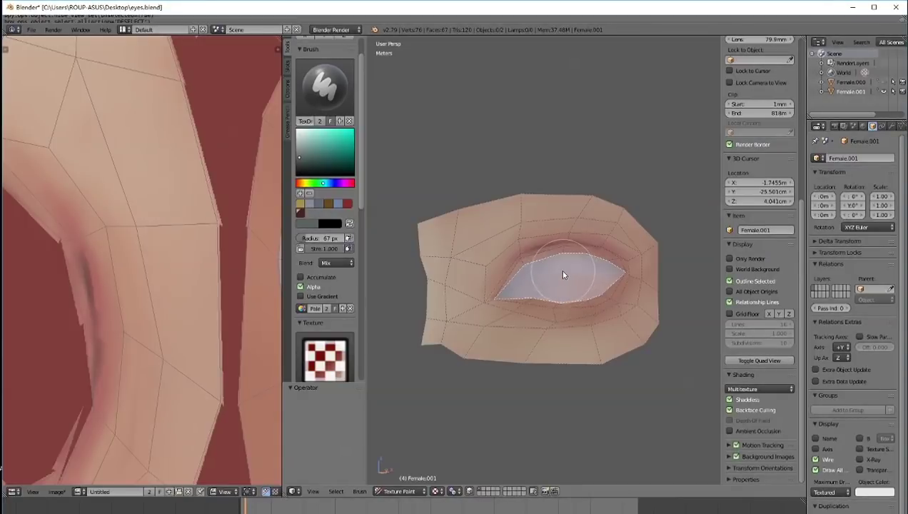
pyautogui.press(']')
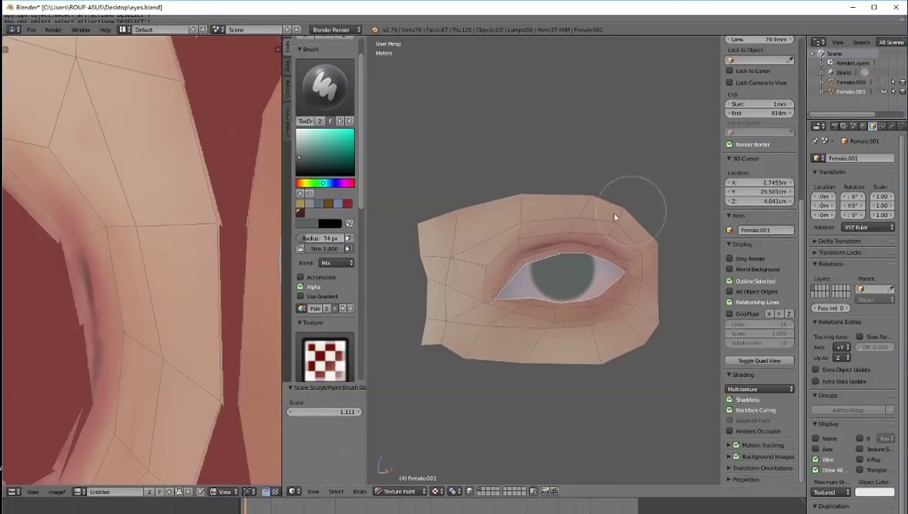
# Lower the start of the brush falloff curve to 0.13 and shade the upper iris dark blue at 32 px.
pyautogui.press('Tab')
pyautogui.press('Tab')
pyautogui.press('f')
pyautogui.click(513, 263)
pyautogui.scroll(-6, 325, 235)
pyautogui.press('s')
pyautogui.scroll(8, 315, 193)
pyautogui.press('n')
pyautogui.press('n')
pyautogui.press('f')
pyautogui.click(564, 266)
pyautogui.scroll(-12, 335, 307)
pyautogui.moveTo(297, 273); pyautogui.dragTo(297, 338)
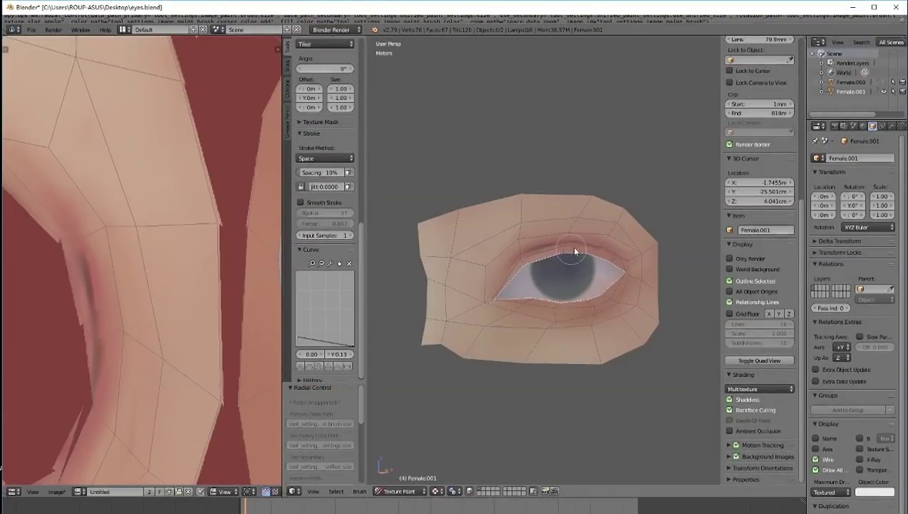
# Choose a violet tone and tint the upper half of the iris with it.
pyautogui.scroll(8, 327, 168)
pyautogui.click(338, 214)
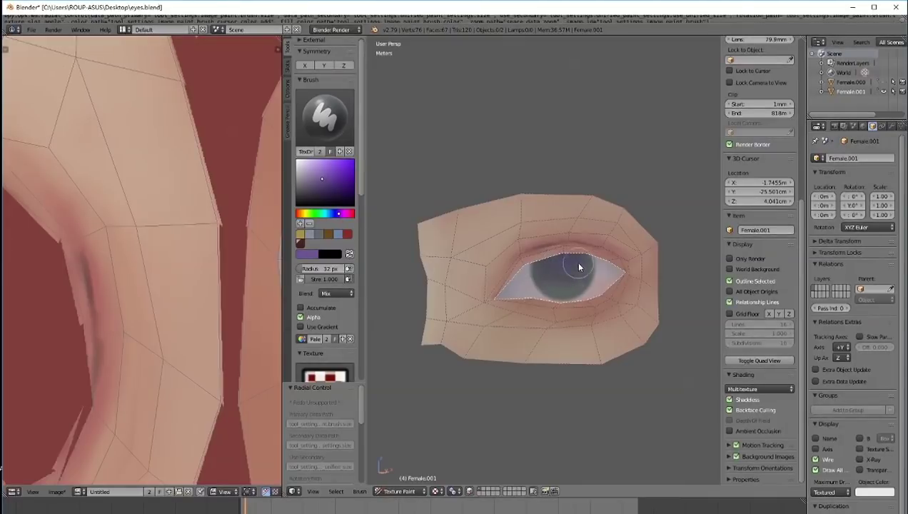
pyautogui.press('f')
pyautogui.click(557, 268)
pyautogui.moveTo(551, 277); pyautogui.dragTo(580, 268)
# Lighten the lower iris with a pale green tone at 27 px, undoing unwanted strokes.
pyautogui.press('s')
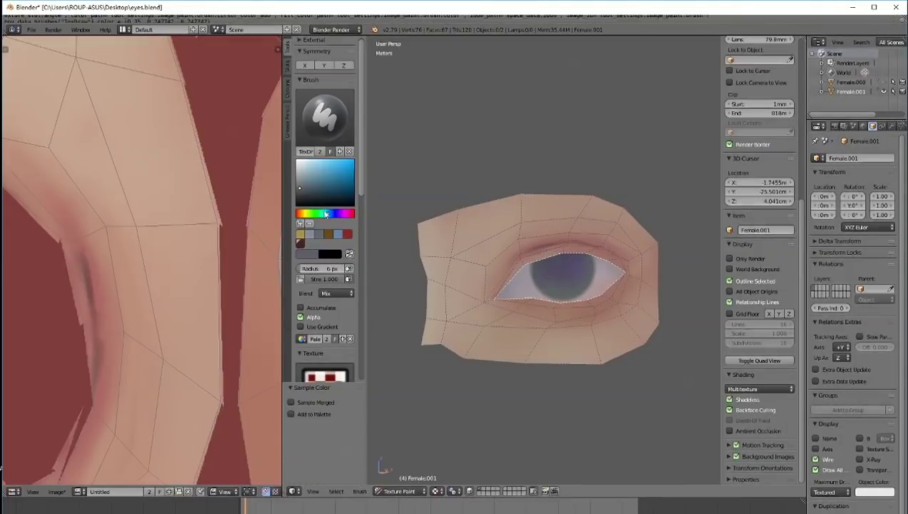
pyautogui.press('s')
pyautogui.press('f')
pyautogui.click(548, 283)
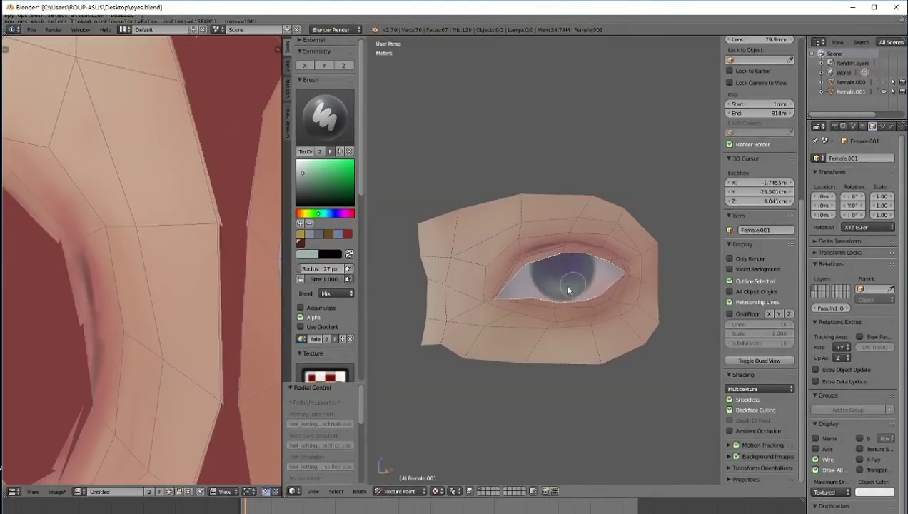
pyautogui.hotkey('ctrl', 'z')
pyautogui.hotkey('ctrl', 'z')
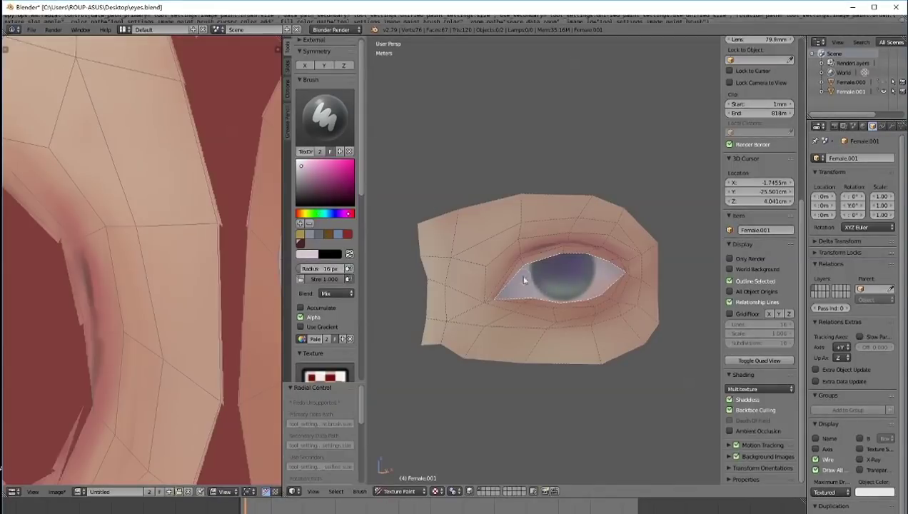
# Shade the inner corner of the eye with a muted reddish brown using a 28 px brush.
pyautogui.press('s')
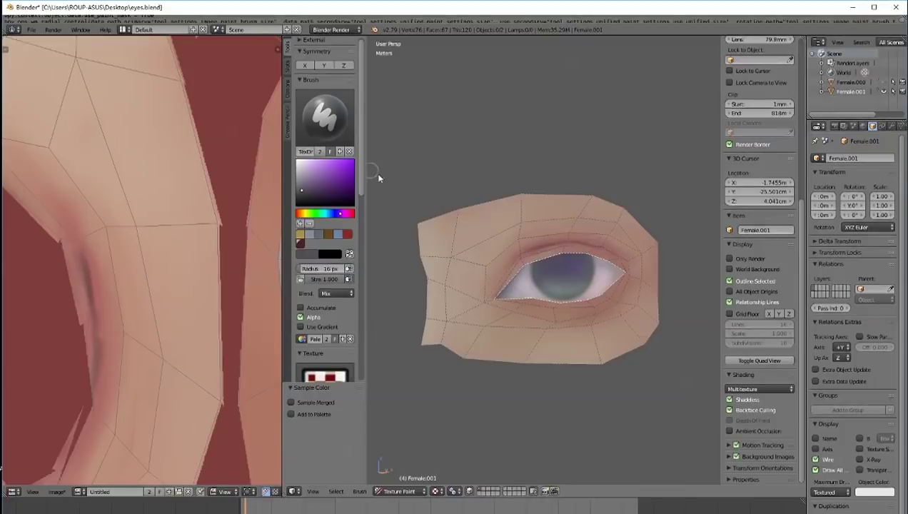
pyautogui.moveTo(298, 180); pyautogui.dragTo(308, 186)
pyautogui.press('f')
pyautogui.click(491, 305)
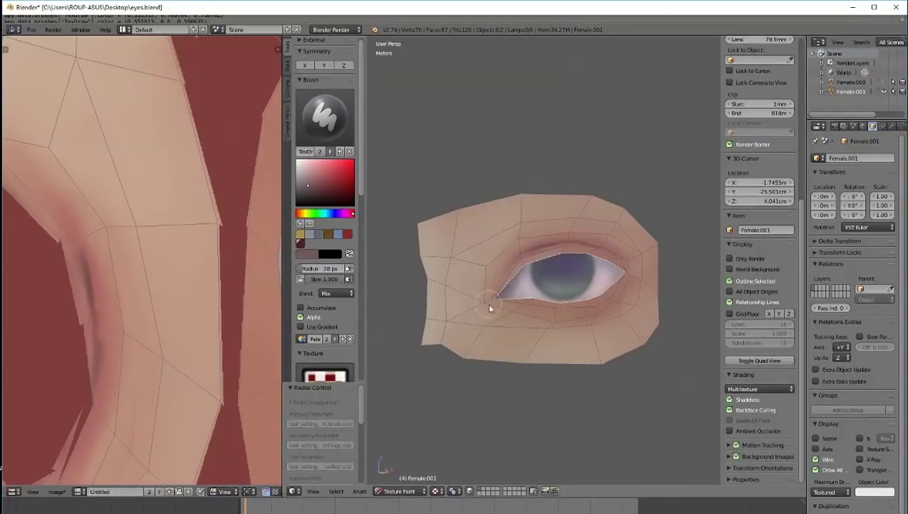
pyautogui.press('s')
# Turn off face masking on the eye mesh and sample a pinkish skin tone for the eyelid.
pyautogui.press('Tab')
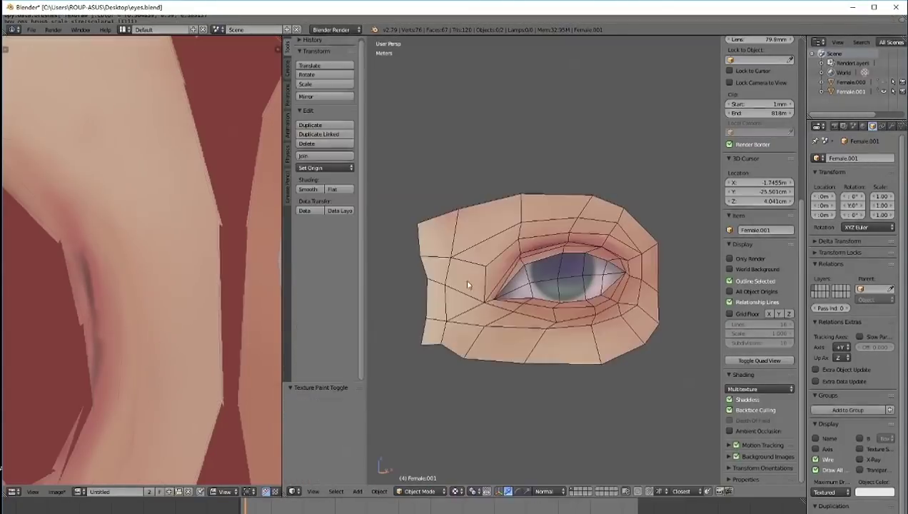
pyautogui.scroll(1, 658, 204)
pyautogui.press('Tab')
pyautogui.keyDown('shift'); pyautogui.moveTo(658, 205); pyautogui.dragTo(652, 187, button='middle'); pyautogui.keyUp('shift')
pyautogui.click(471, 491)
pyautogui.press('s')
pyautogui.moveTo(400, 168); pyautogui.dragTo(435, 173, button='middle')
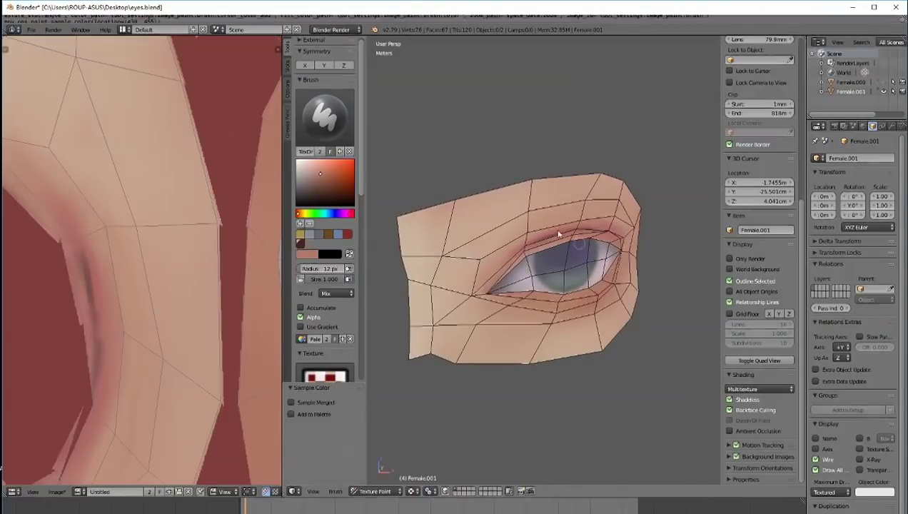
# Undo the last eyelid strokes and reshape the brush falloff curve with a point at 0.52, 0.73.
pyautogui.press('Tab')
pyautogui.hotkey('ctrl', 'z')
pyautogui.hotkey('ctrl', 'z')
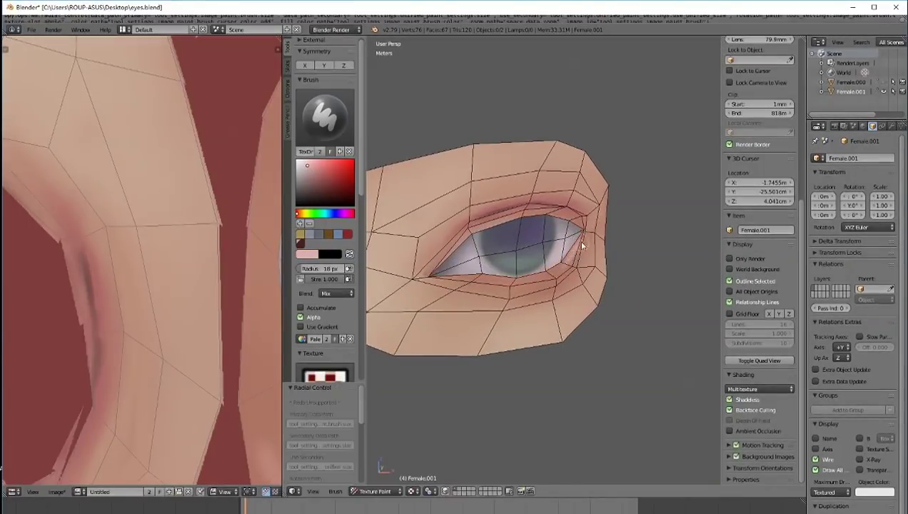
pyautogui.hotkey('ctrl', 'z')
pyautogui.hotkey('ctrl', 'z')
pyautogui.hotkey('ctrl', 'z')
pyautogui.moveTo(364, 370); pyautogui.dragTo(364, 379)
pyautogui.moveTo(297, 345); pyautogui.dragTo(326, 299)
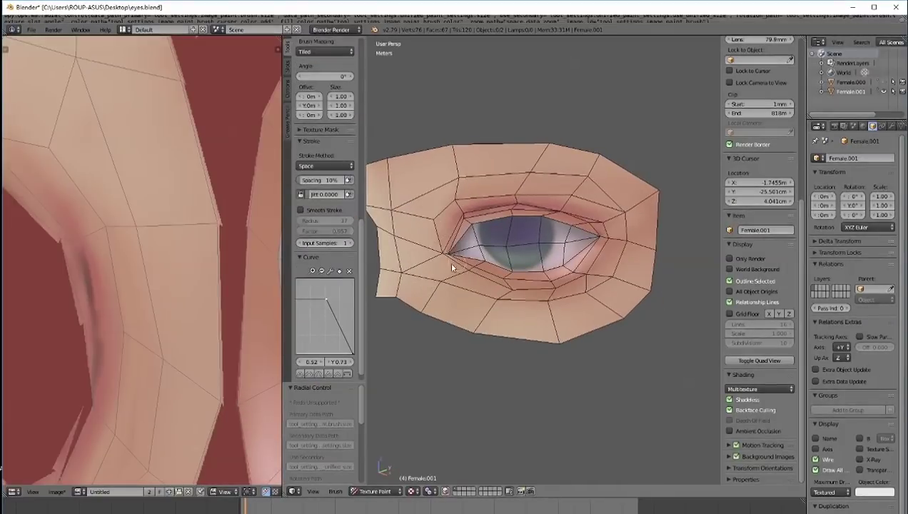
# Paint a pale pink rim along the lower eyelid to the inner corner, undoing stray strokes.
pyautogui.moveTo(446, 263); pyautogui.dragTo(463, 259, button='middle')
pyautogui.press('f')
pyautogui.click(471, 247)
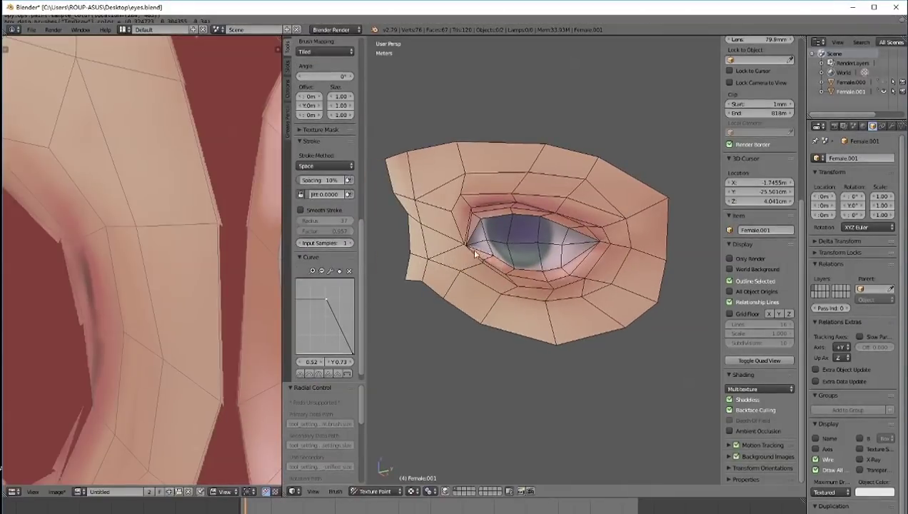
pyautogui.hotkey('ctrl', 'z')
pyautogui.hotkey('ctrl', 'z')
pyautogui.hotkey('ctrl', 'z')
# Choose a very dark purple and paint the pupil at the iris centre with a 10 px brush, undoing stray strokes.
pyautogui.moveTo(561, 221); pyautogui.dragTo(589, 258, button='middle')
pyautogui.press('s')
pyautogui.click(315, 183)
pyautogui.click(349, 200)
pyautogui.hotkey('ctrl', 'z')
pyautogui.hotkey('ctrl', 'z')
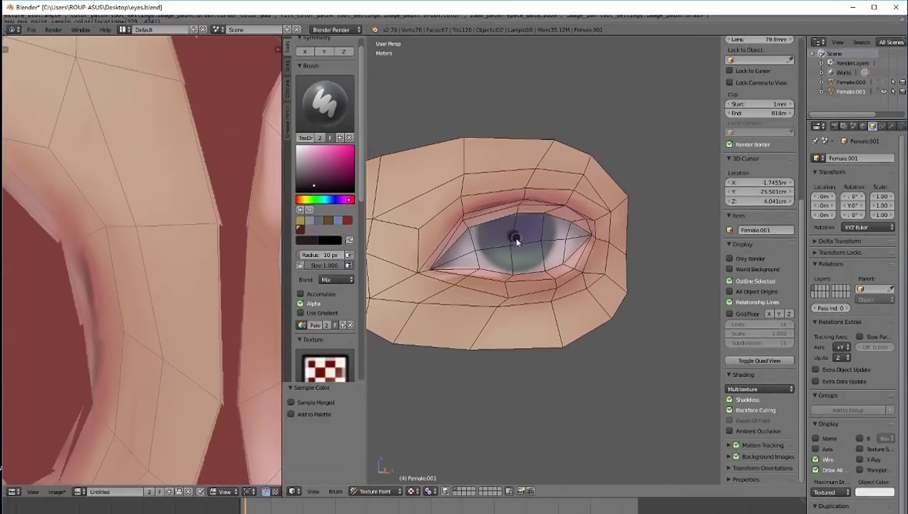
# Pick a yellow and paint bright patches in the iris below and beside the pupil.
pyautogui.press('s')
pyautogui.click(303, 200)
pyautogui.click(334, 155)
pyautogui.moveTo(512, 252); pyautogui.dragTo(525, 249)
pyautogui.moveTo(336, 152); pyautogui.dragTo(330, 144, button='middle')
pyautogui.click(331, 144)
pyautogui.moveTo(539, 239); pyautogui.dragTo(539, 245)
# Tint the rim of the upper eyelid near the inner corner coral red with a 6 px brush.
pyautogui.scroll(-2, 519, 222)
pyautogui.scroll(2, 524, 228)
pyautogui.keyDown('shift'); pyautogui.moveTo(460, 260); pyautogui.dragTo(493, 235, button='middle'); pyautogui.keyUp('shift')
pyautogui.scroll(1, 487, 229)
pyautogui.press('s')
pyautogui.press('f')
pyautogui.click(469, 204)
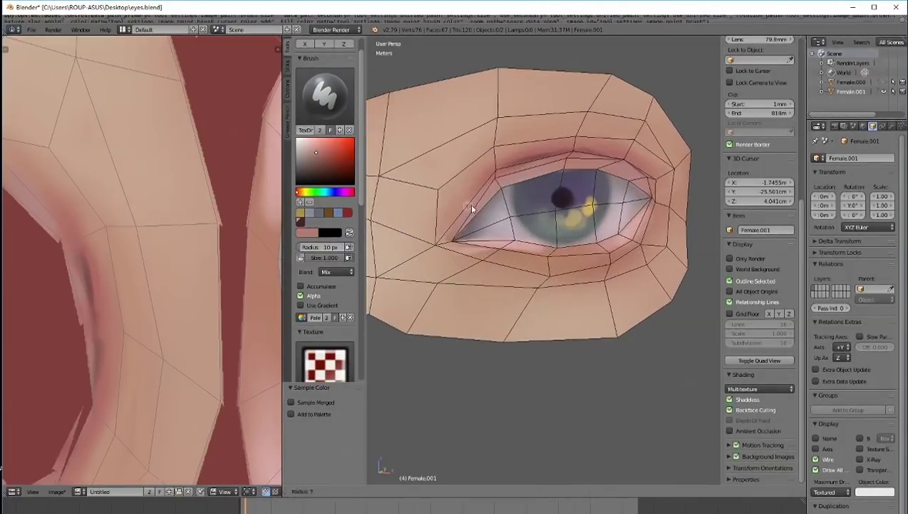
pyautogui.press('s')
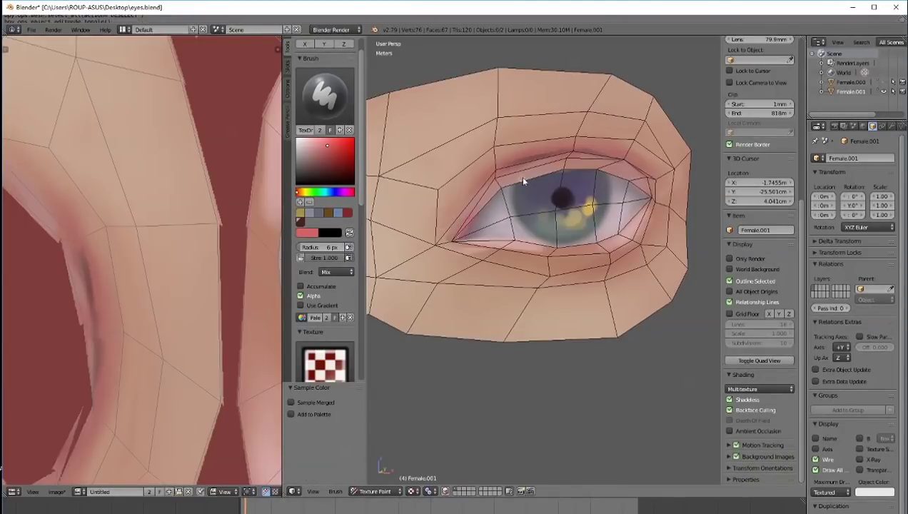
# Paint a thin dark red line along the upper eyelid edge from inner to outer corner with a 4 px brush.
pyautogui.press('s')
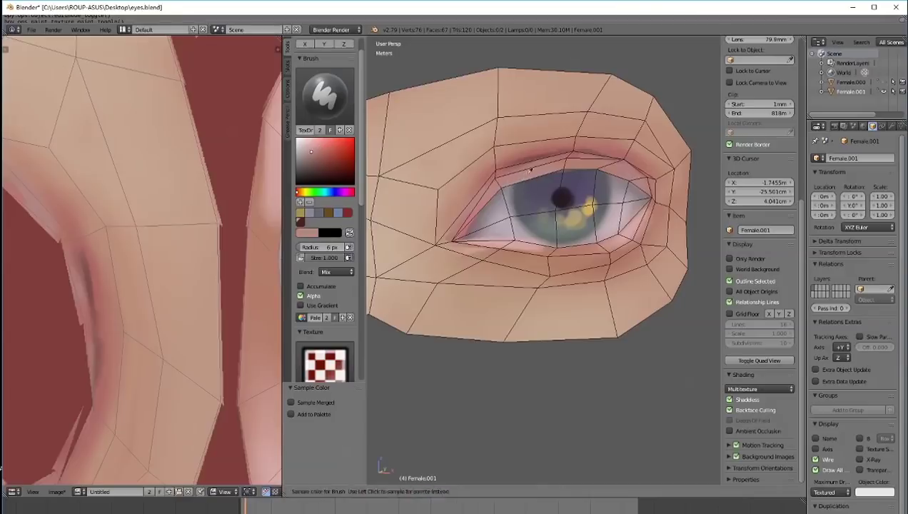
pyautogui.click(337, 170)
pyautogui.press('f')
pyautogui.click(468, 227)
pyautogui.hotkey('ctrl', 'z')
pyautogui.moveTo(468, 226); pyautogui.dragTo(495, 194)
pyautogui.moveTo(559, 171); pyautogui.dragTo(528, 177)
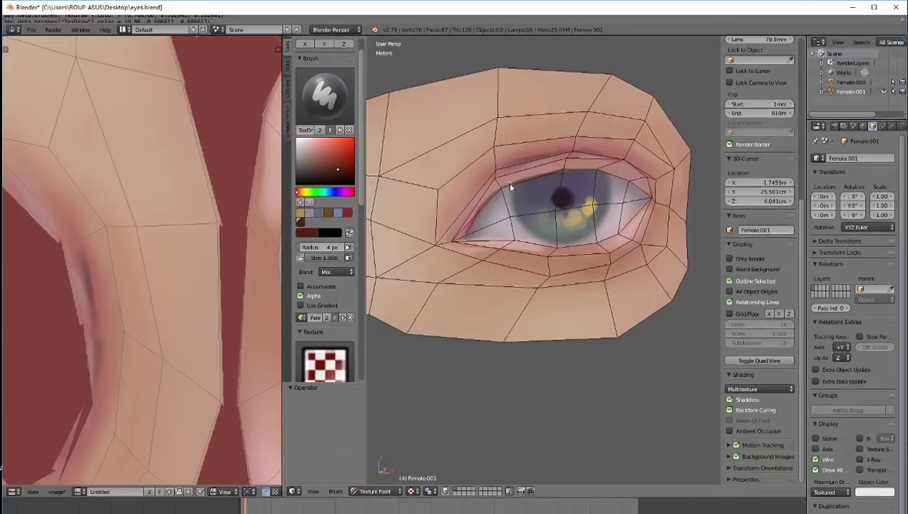
pyautogui.scroll(1, 581, 209)
pyautogui.moveTo(580, 207); pyautogui.dragTo(592, 187, button='middle')
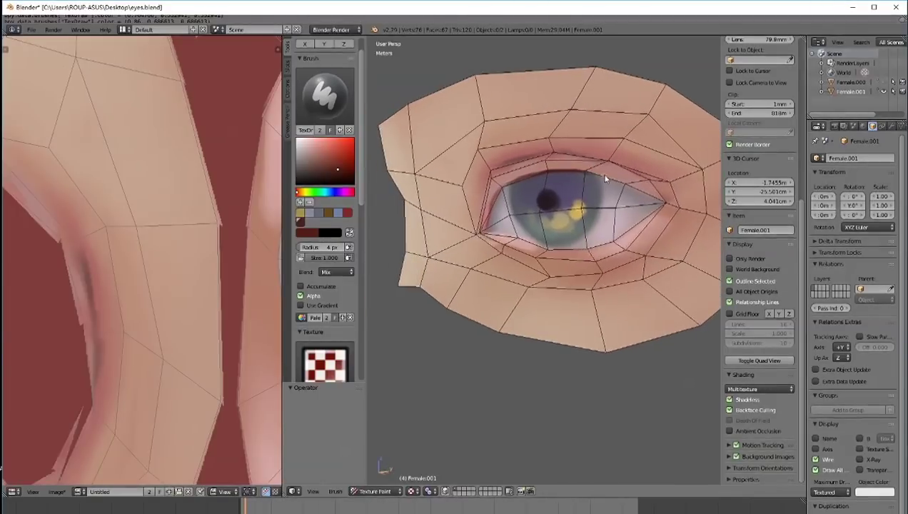
pyautogui.moveTo(596, 173); pyautogui.dragTo(651, 193)
# Pick a dark grey-brown and paint a shadow band along the upper eyelid above the iris.
pyautogui.press('s')
pyautogui.click(312, 167)
pyautogui.click(304, 175)
pyautogui.press('f')
pyautogui.click(531, 183)
pyautogui.moveTo(531, 183); pyautogui.dragTo(532, 165, button='middle')
pyautogui.moveTo(499, 182)
pyautogui.mouseDown()
pyautogui.moveTo(527, 170)
pyautogui.moveTo(582, 168)
pyautogui.moveTo(511, 181)
pyautogui.mouseUp()
pyautogui.moveTo(564, 176); pyautogui.dragTo(574, 175, button='middle')
pyautogui.press('f')
pyautogui.click(596, 174)
pyautogui.press('s')
pyautogui.moveTo(632, 176); pyautogui.dragTo(591, 166)
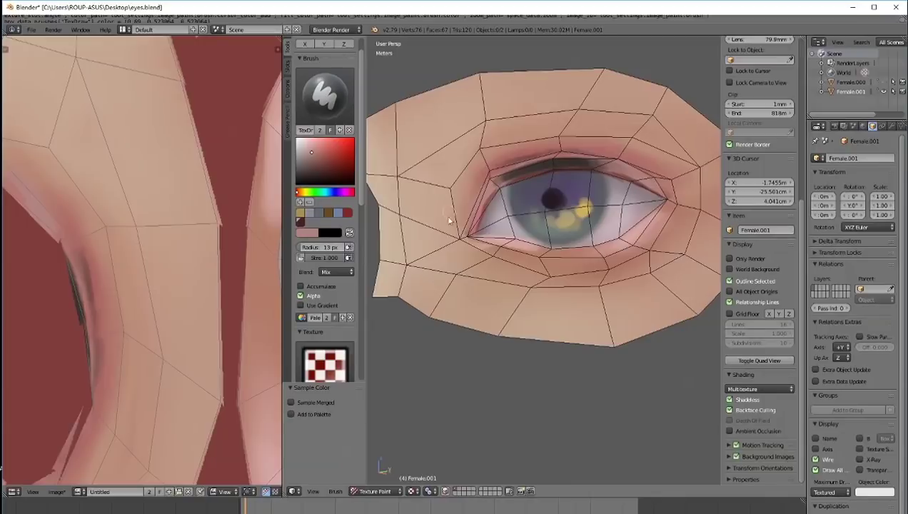
# Sample the dark lid shade and extend the shadow band from the inner corner along the upper eyelid.
pyautogui.moveTo(585, 168); pyautogui.dragTo(491, 202, button='middle')
pyautogui.press('s')
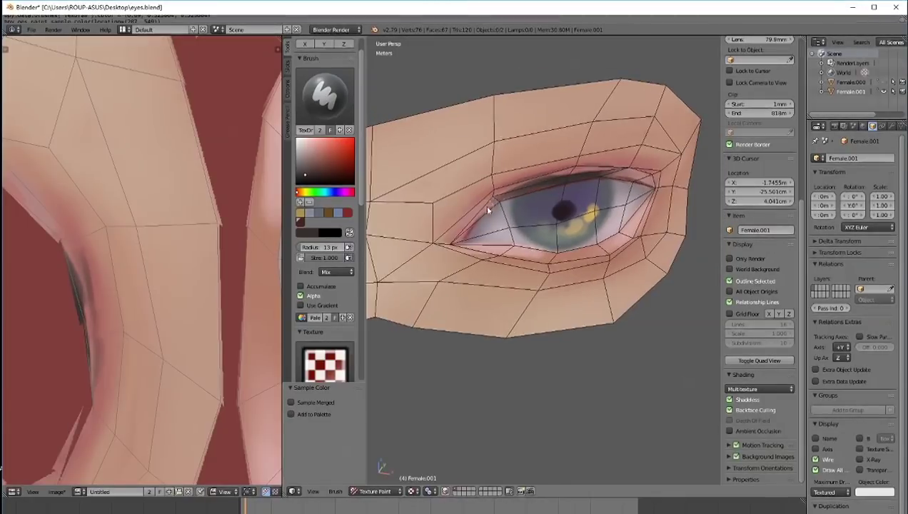
pyautogui.press('f')
pyautogui.click(498, 201)
pyautogui.moveTo(500, 199); pyautogui.dragTo(587, 172)
# Sample a lid tone and blend the upper edge of the dark eyelid shadow into the skin.
pyautogui.scroll(-5, 588, 280)
pyautogui.moveTo(587, 172)
pyautogui.mouseDown(button='middle')
pyautogui.moveTo(589, 281)
pyautogui.moveTo(563, 241)
pyautogui.moveTo(580, 223)
pyautogui.mouseUp(button='middle')
pyautogui.scroll(5, 589, 281)
pyautogui.press('s')
pyautogui.moveTo(553, 148)
pyautogui.mouseDown()
pyautogui.moveTo(590, 154)
pyautogui.moveTo(514, 171)
pyautogui.mouseUp()
pyautogui.press('f')
pyautogui.click(548, 185)
# Sample the pupil's dark purple and line the inner corner of the eye with a 3 px brush.
pyautogui.press('s')
pyautogui.click(545, 179)
pyautogui.press('f')
pyautogui.click(460, 204)
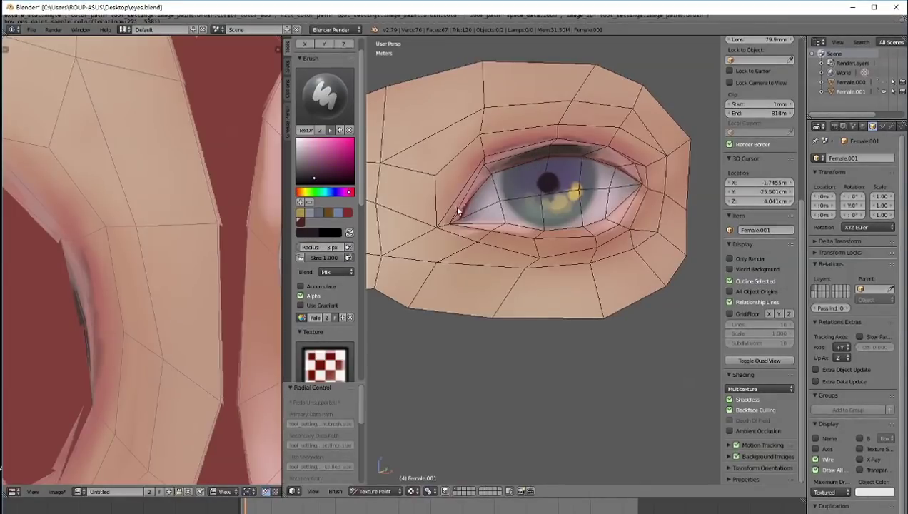
# Set up a pale beige 26 px brush and lower the falloff curve's start point to 0.00, 0.20.
pyautogui.press('s')
pyautogui.click(455, 244)
pyautogui.press('f')
pyautogui.click(452, 222)
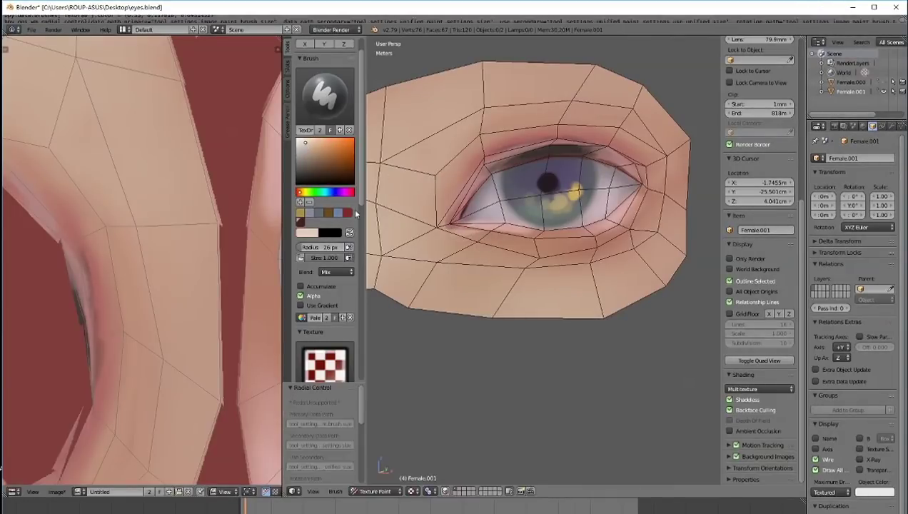
pyautogui.scroll(-6, 324, 214)
pyautogui.scroll(-2, 451, 235)
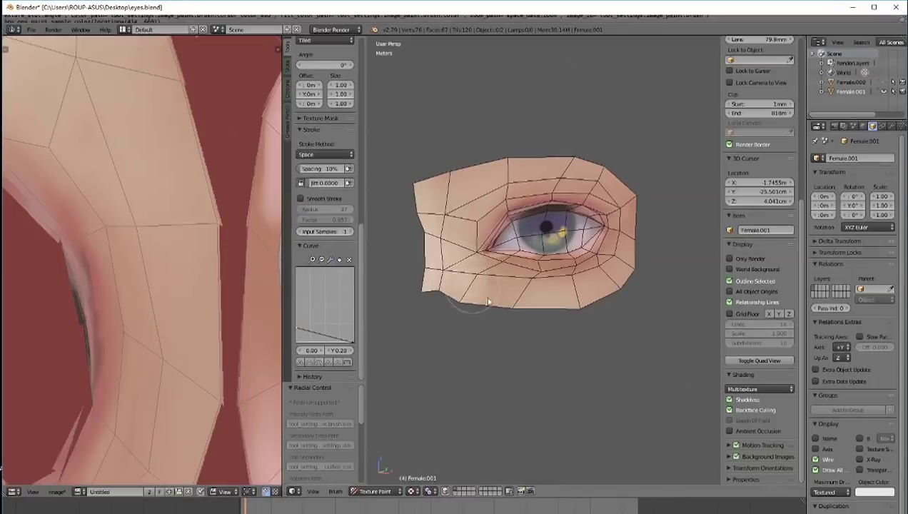
# Enlarge the brush and lighten the skin around the eye with the pale beige.
pyautogui.scroll(5, 414, 199)
pyautogui.press('f')
pyautogui.click(433, 206)
pyautogui.scroll(-5, 467, 171)
pyautogui.scroll(2, 500, 193)
pyautogui.scroll(1, 581, 235)
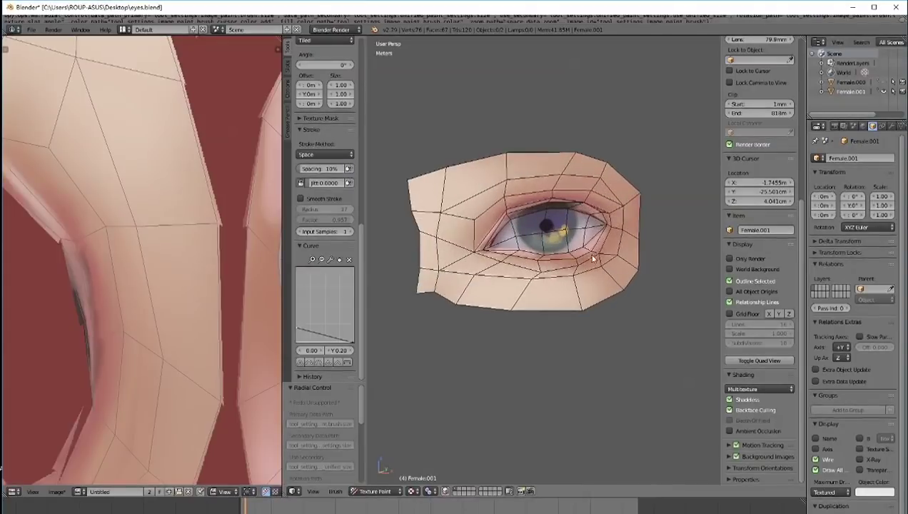
# Shade the skin beneath the outer lower eyelid with a sampled greyish brown, using an 18 px brush.
pyautogui.press('s')
pyautogui.scroll(8, 363, 230)
pyautogui.moveTo(596, 242); pyautogui.dragTo(609, 245, button='middle')
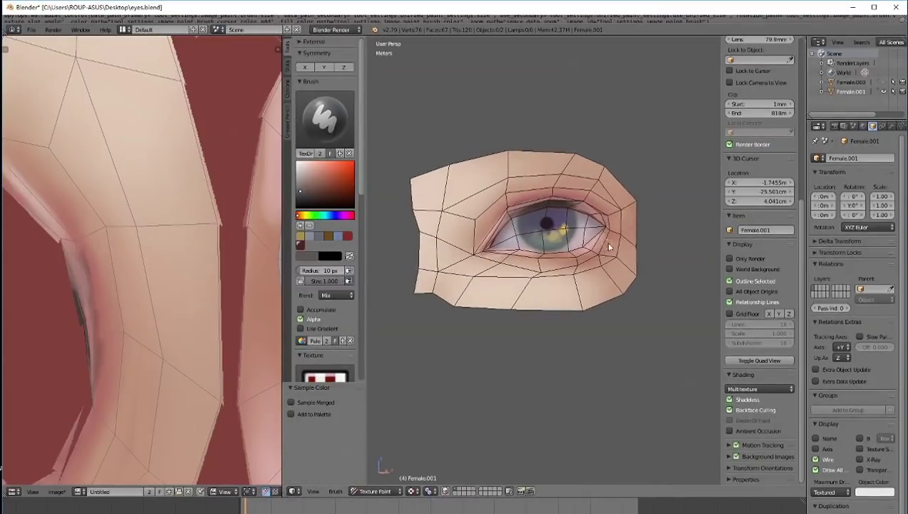
pyautogui.press('f')
pyautogui.click(573, 257)
pyautogui.moveTo(590, 257); pyautogui.dragTo(604, 237)
pyautogui.press('s')
pyautogui.press('s')
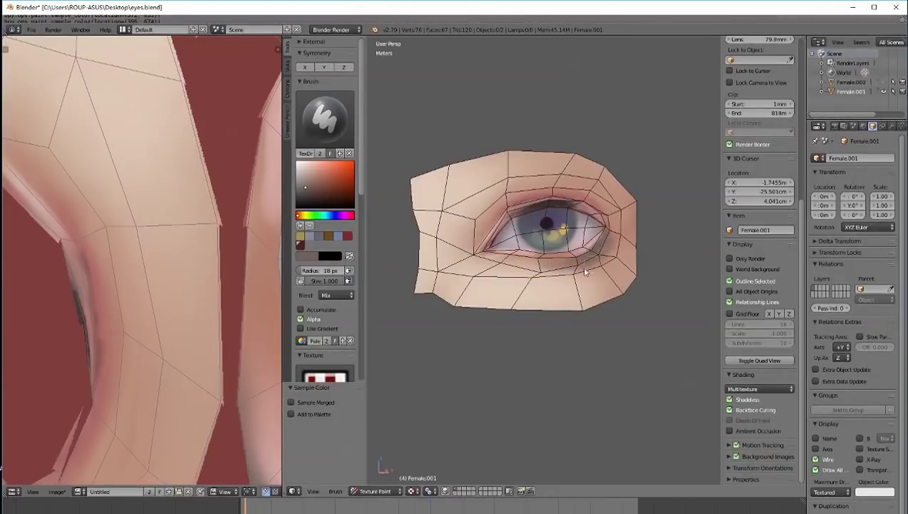
pyautogui.press('s')
# Sample pale skin tones and brighten the skin below and above the eye, enlarging the brush to 52 px.
pyautogui.press('s')
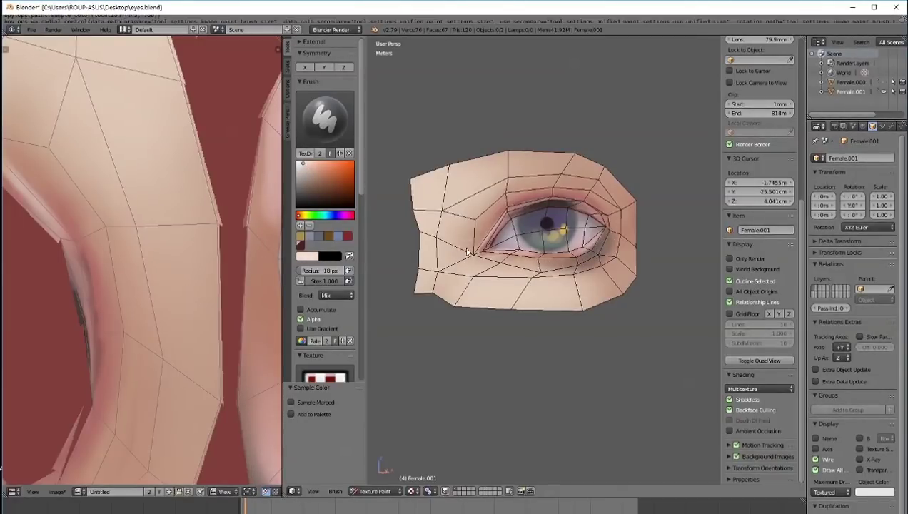
pyautogui.press('f')
pyautogui.click(474, 278)
pyautogui.press('f')
pyautogui.click(465, 277)
pyautogui.press('s')
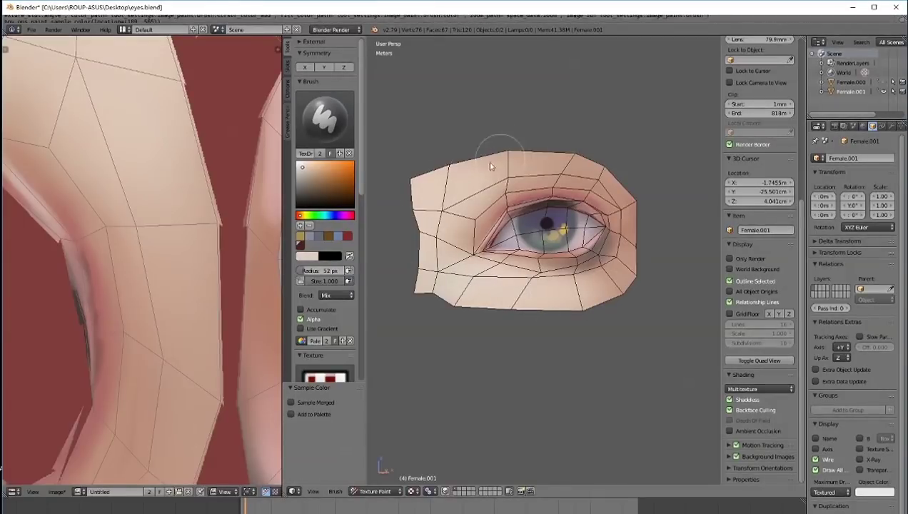
# Sample a pale pinkish white and brighten the whites of the eyeball with a 10 px brush.
pyautogui.scroll(4, 480, 170)
pyautogui.press('s')
pyautogui.press('f')
pyautogui.click(466, 214)
pyautogui.press('f')
pyautogui.click(490, 209)
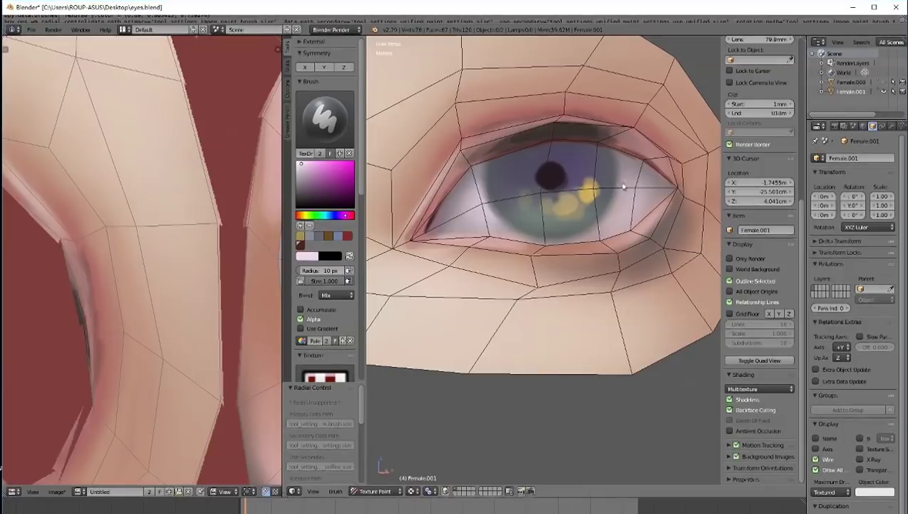
pyautogui.press('f')
pyautogui.click(588, 190)
# Sample a dark red and deepen the upper eyelid edge above the iris out to the outer corner.
pyautogui.moveTo(589, 193)
pyautogui.mouseDown(button='middle')
pyautogui.moveTo(604, 237)
pyautogui.moveTo(619, 230)
pyautogui.mouseUp(button='middle')
pyautogui.press('s')
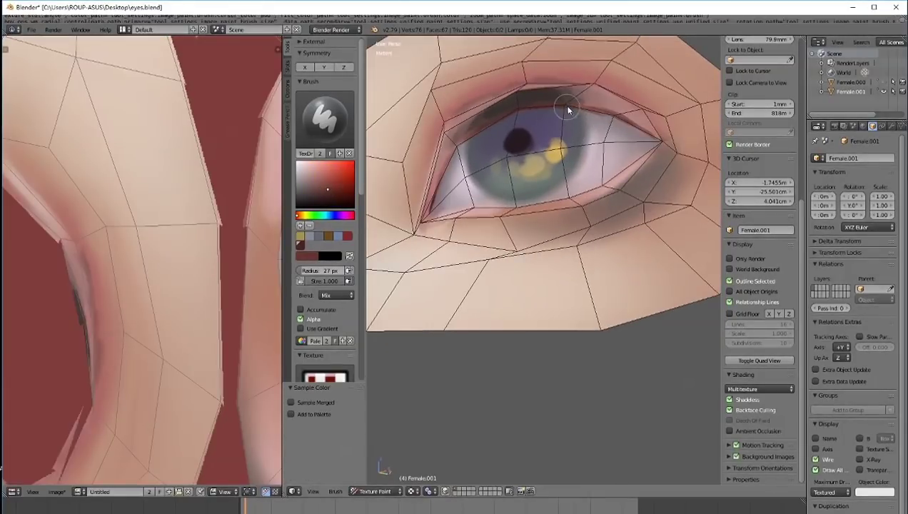
pyautogui.press('f')
pyautogui.click(550, 103)
pyautogui.moveTo(616, 105); pyautogui.dragTo(515, 103)
pyautogui.moveTo(616, 109); pyautogui.dragTo(611, 117, button='middle')
pyautogui.press('f')
pyautogui.click(619, 120)
pyautogui.moveTo(664, 137); pyautogui.dragTo(636, 123)
pyautogui.moveTo(636, 123); pyautogui.dragTo(649, 162, button='middle')
# Paint a near-black line along the outer part of the lower eyelid with an 8 px brush.
pyautogui.press('f')
pyautogui.click(653, 144)
pyautogui.moveTo(662, 142); pyautogui.dragTo(636, 178)
pyautogui.press('s')
pyautogui.press('f')
pyautogui.click(645, 170)
pyautogui.press('s')
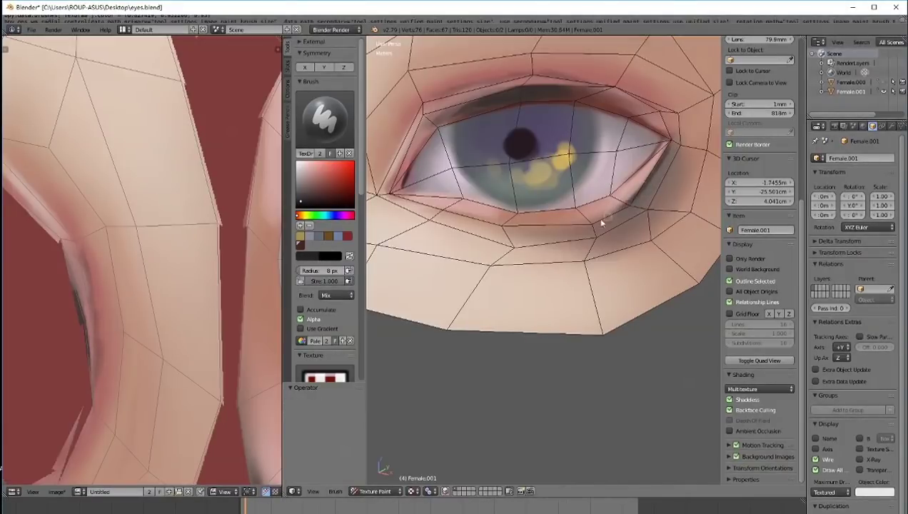
# Pick a saturated violet and paint the iris on both sides of the pupil with a 25 px brush.
pyautogui.scroll(-6, 569, 227)
pyautogui.scroll(3, 543, 171)
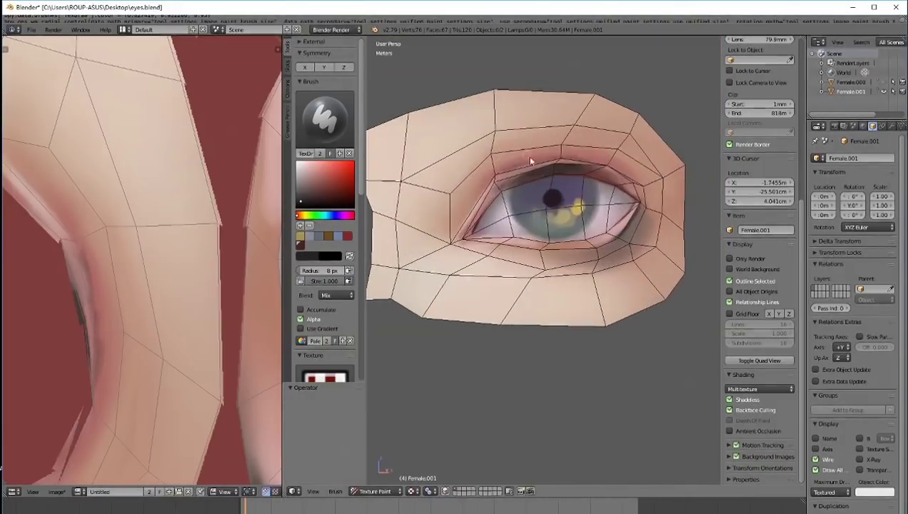
pyautogui.press('f')
pyautogui.click(562, 173)
pyautogui.press('s')
pyautogui.click(331, 165)
pyautogui.moveTo(525, 195)
pyautogui.mouseDown()
pyautogui.moveTo(527, 207)
pyautogui.moveTo(534, 196)
pyautogui.mouseUp()
# Lighten the lower part of the iris with pale greyish tones using a 20 px brush.
pyautogui.press('s')
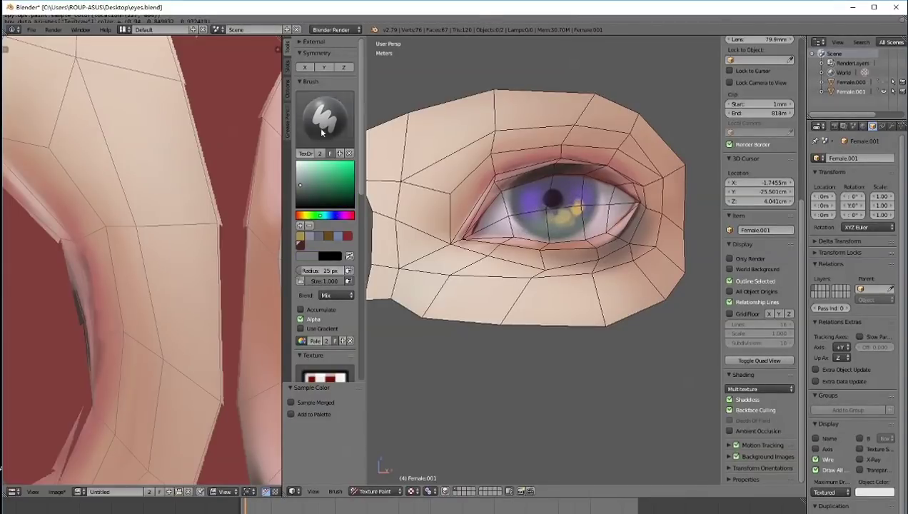
pyautogui.press('f')
pyautogui.click(540, 229)
pyautogui.press('s')
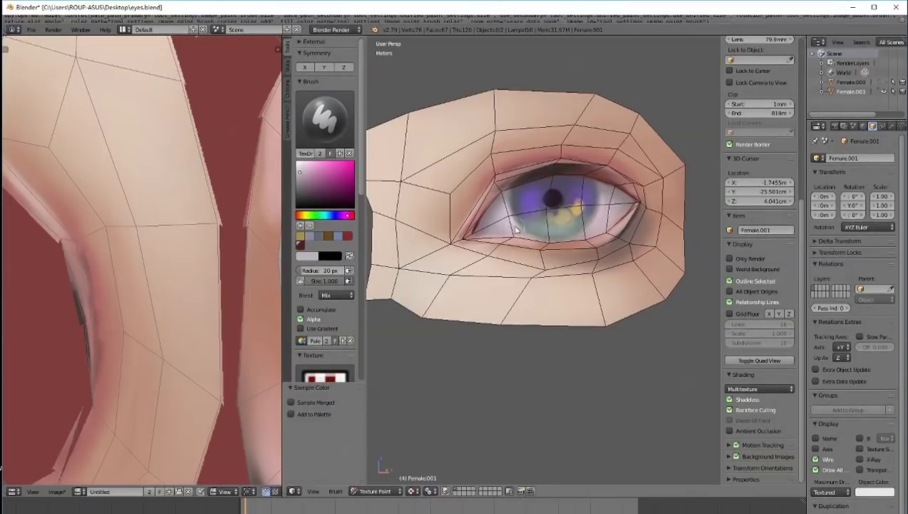
pyautogui.scroll(2, 575, 237)
pyautogui.press('s')
# Sample a dark purple, darken the iris just below the pupil, and steepen the brush falloff curve.
pyautogui.press('s')
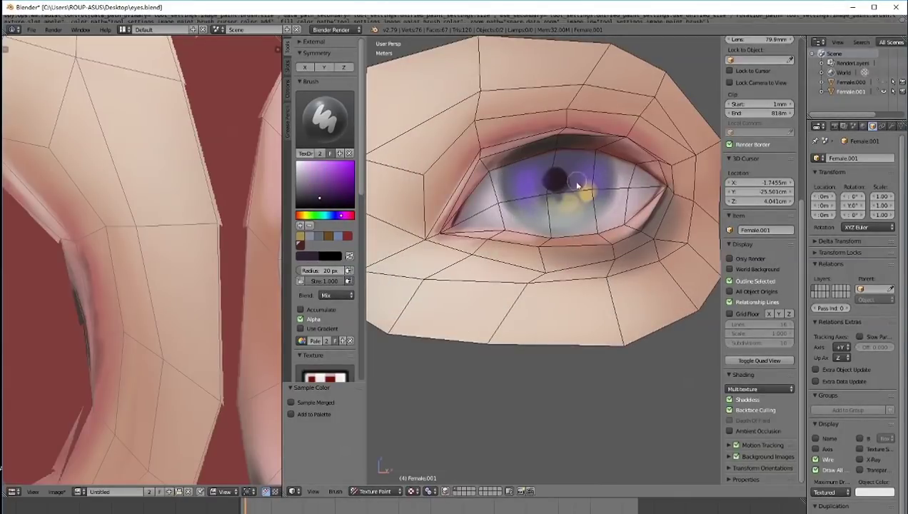
pyautogui.click(312, 189)
pyautogui.scroll(-5, 551, 197)
pyautogui.scroll(5, 529, 145)
pyautogui.scroll(-8, 345, 282)
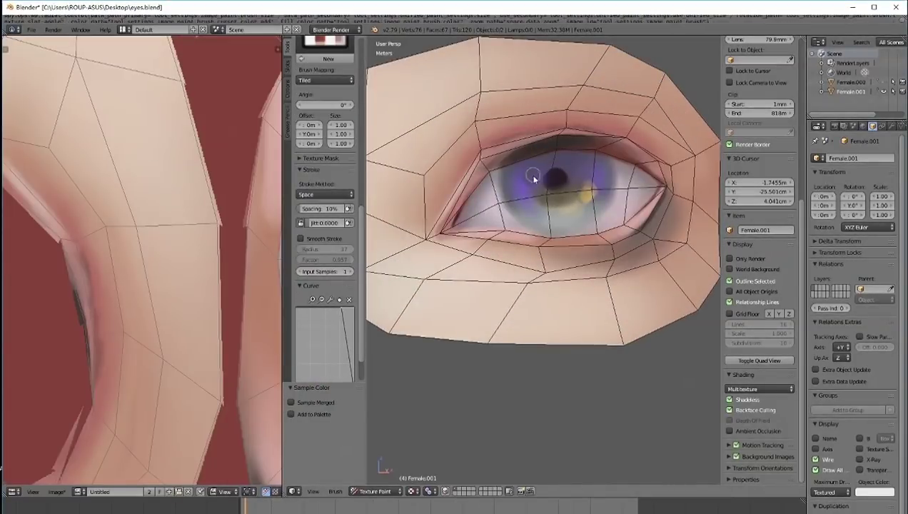
# Pick a light blue and paint reflection highlights in the upper iris on both sides of the pupil.
pyautogui.keyDown('shift'); pyautogui.moveTo(551, 37); pyautogui.dragTo(548, 102, button='middle'); pyautogui.keyUp('shift')
pyautogui.scroll(8, 329, 168)
pyautogui.click(326, 185)
pyautogui.click(325, 133)
pyautogui.click(331, 185)
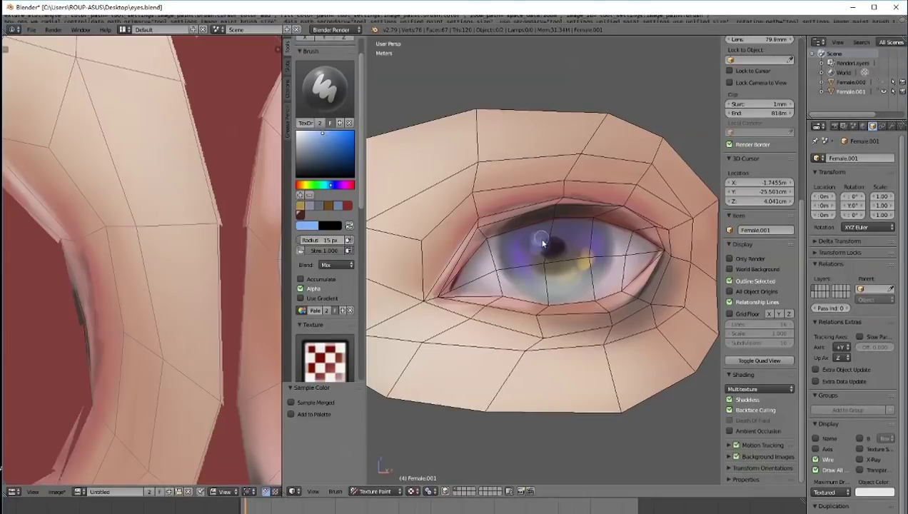
pyautogui.press('f')
pyautogui.click(573, 233)
pyautogui.press('f')
pyautogui.click(583, 234)
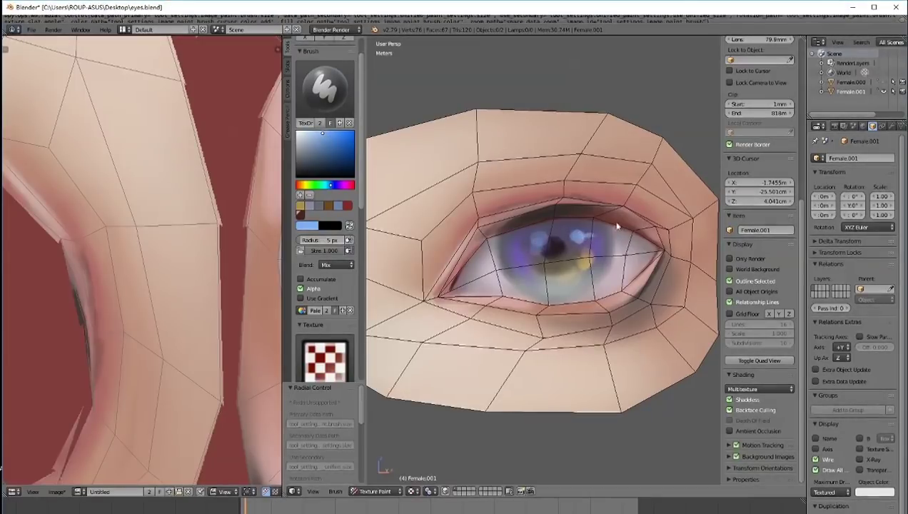
# Sample a dark blue-violet and tone down the highlight on the inner side of the pupil with a 6 px brush.
pyautogui.scroll(-3, 601, 171)
pyautogui.scroll(2, 586, 200)
pyautogui.press('f')
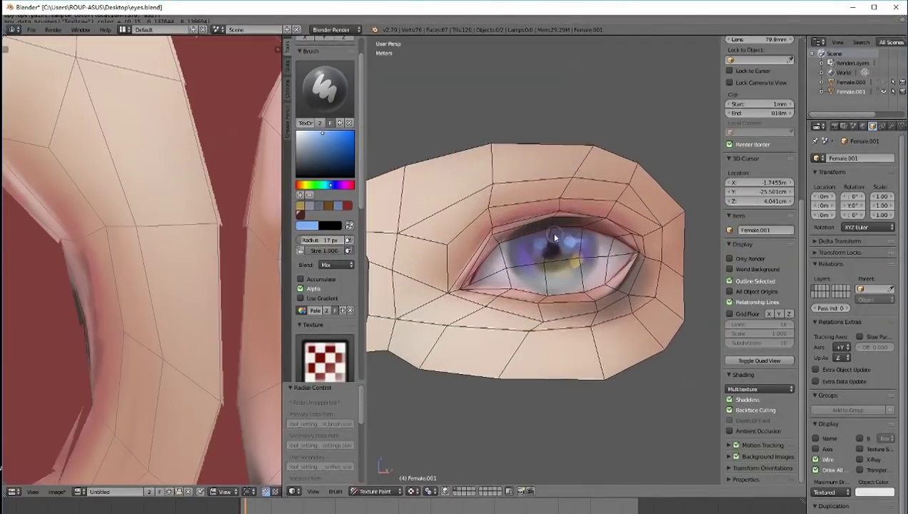
pyautogui.press('s')
pyautogui.press('f')
pyautogui.click(510, 237)
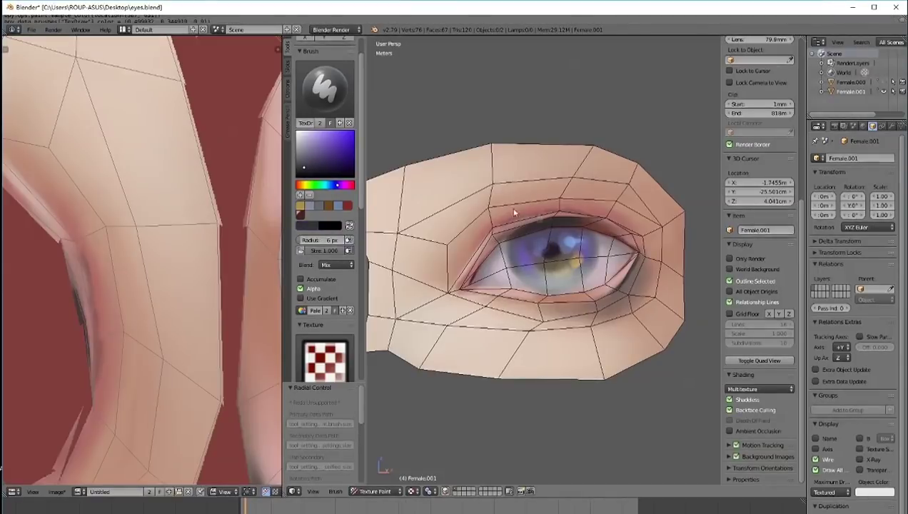
# Darken the top edge of the iris beneath the upper eyelid with a near-black shade.
pyautogui.moveTo(434, 178); pyautogui.dragTo(448, 184, button='middle')
pyautogui.moveTo(521, 237); pyautogui.dragTo(541, 233)
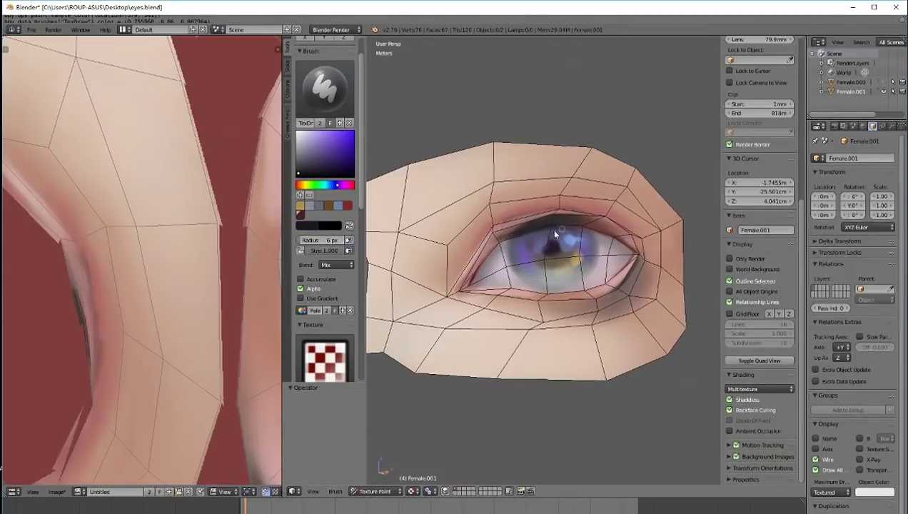
pyautogui.moveTo(533, 127)
pyautogui.keyDown('ctrl'); pyautogui.mouseDown(button='middle')
pyautogui.moveTo(537, 228)
pyautogui.moveTo(551, 219)
pyautogui.mouseUp(button='middle'); pyautogui.keyUp('ctrl')
pyautogui.press('f')
pyautogui.click(551, 220)
# Sample muted reddish browns and blend the inner end of the upper eyelid with a 12 px brush.
pyautogui.press('s')
pyautogui.press('f')
pyautogui.click(490, 247)
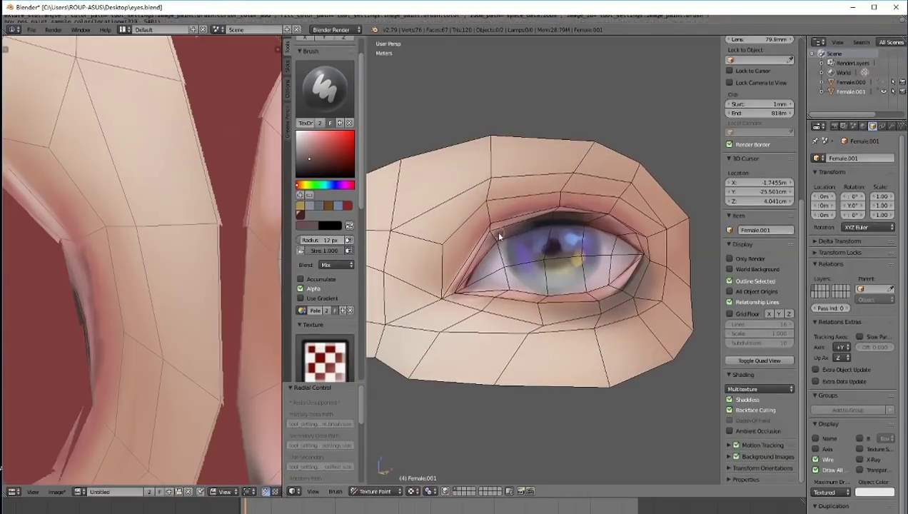
pyautogui.press('s')
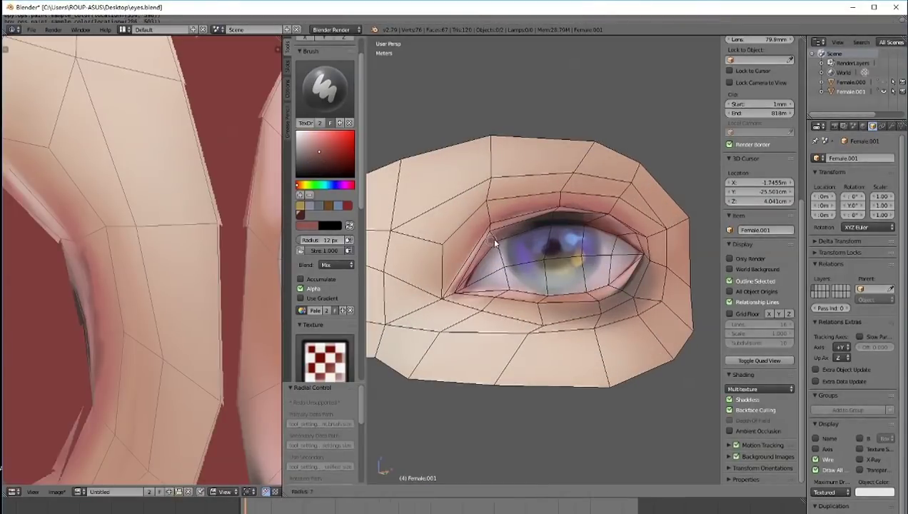
# Redefine the round pupil with a dark 7 px brush and sample a near-white for the brush colour.
pyautogui.press('s')
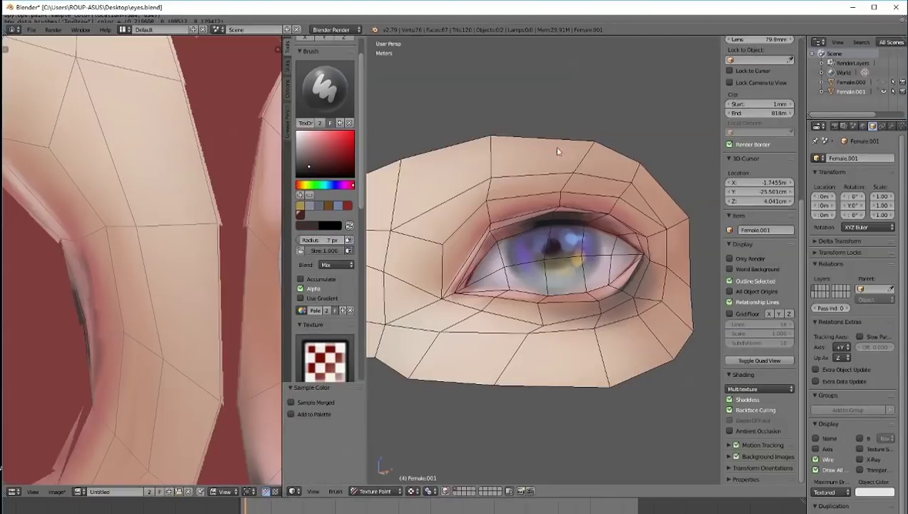
pyautogui.keyDown('shift'); pyautogui.moveTo(550, 250); pyautogui.dragTo(558, 226, button='middle'); pyautogui.keyUp('shift')
pyautogui.press('s')
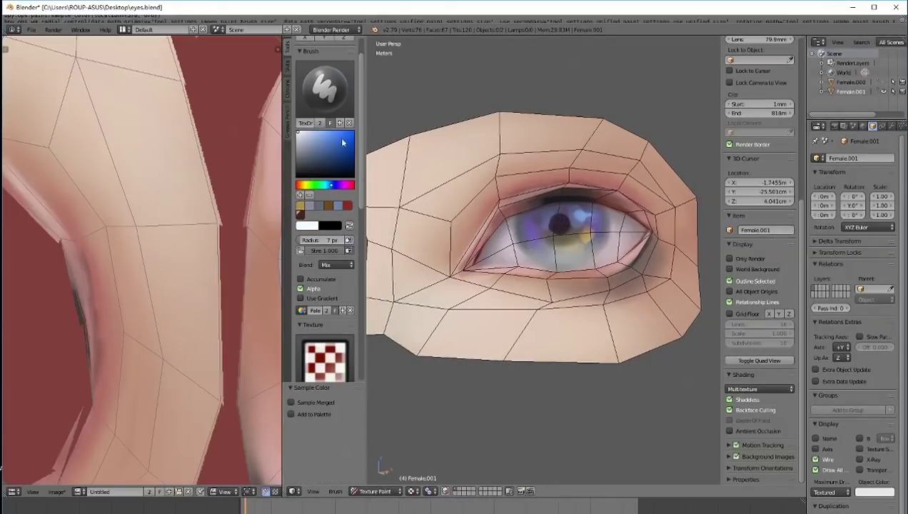
# Add near-white highlights to the reflection beside the pupil and turn off the mesh's Wire and Draw All Edges display.
pyautogui.press('f')
pyautogui.click(577, 216)
pyautogui.moveTo(581, 247)
pyautogui.keyDown('ctrl'); pyautogui.mouseDown(button='middle')
pyautogui.moveTo(563, 172)
pyautogui.moveTo(576, 229)
pyautogui.mouseUp(button='middle'); pyautogui.keyUp('ctrl')
pyautogui.moveTo(821, 460); pyautogui.dragTo(821, 470)
pyautogui.keyDown('ctrl'); pyautogui.moveTo(541, 168); pyautogui.dragTo(542, 177, button='middle'); pyautogui.keyUp('ctrl')
# Sample dark violet tones and blend the upper part of the iris with an 8 px brush.
pyautogui.press('s')
pyautogui.press('f')
pyautogui.click(499, 222)
pyautogui.press('s')
pyautogui.press('s')
pyautogui.press('s')
pyautogui.moveTo(591, 206); pyautogui.dragTo(547, 214)
pyautogui.press('s')
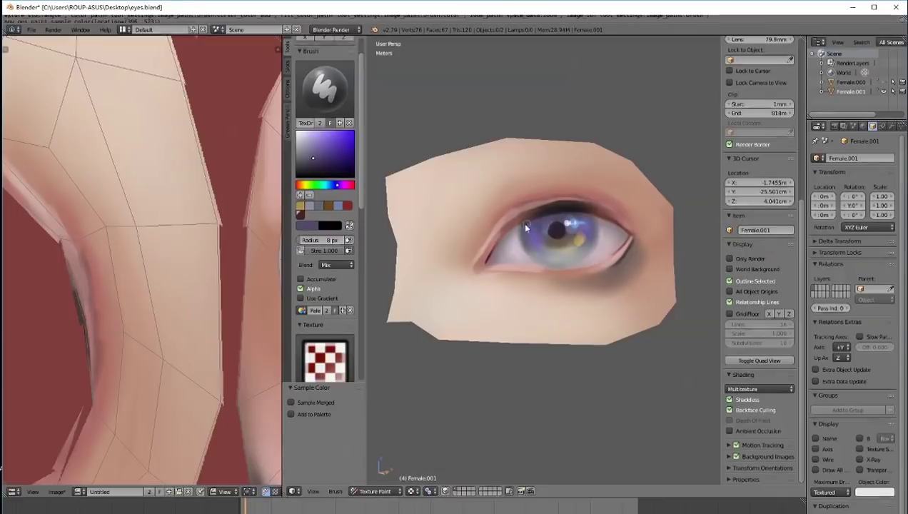
# Lower the starting point of the brush falloff curve to Y 0.28.
pyautogui.scroll(-1, 628, 243)
pyautogui.press('s')
pyautogui.moveTo(361, 203); pyautogui.dragTo(361, 371)
pyautogui.moveTo(297, 278); pyautogui.dragTo(291, 330)
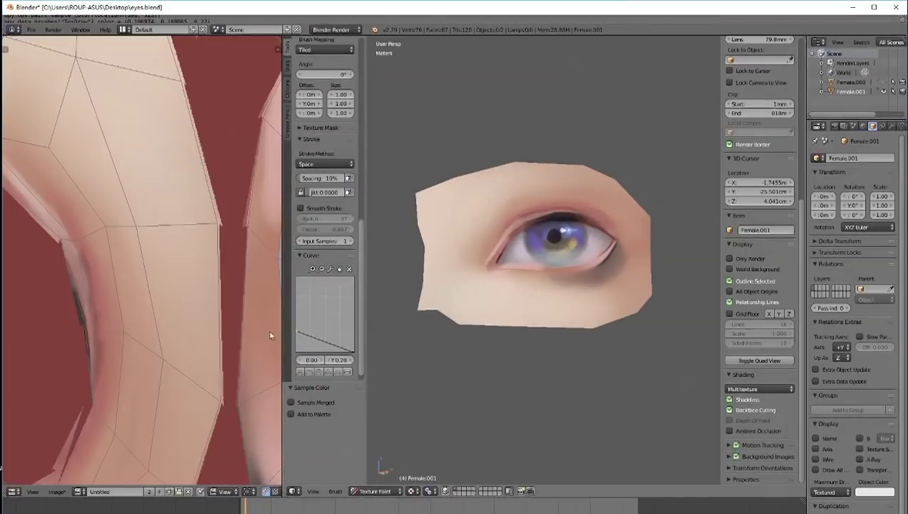
# Sample a pale pink and lighten the skin below the outer eye corner with a 54 px brush.
pyautogui.press('f')
pyautogui.click(543, 294)
pyautogui.press('s')
pyautogui.moveTo(361, 300); pyautogui.dragTo(361, 117)
pyautogui.press('s')
pyautogui.press('f')
pyautogui.click(474, 288)
pyautogui.moveTo(637, 286)
pyautogui.mouseDown()
pyautogui.moveTo(640, 198)
pyautogui.moveTo(641, 251)
pyautogui.mouseUp()
pyautogui.scroll(2, 578, 156)
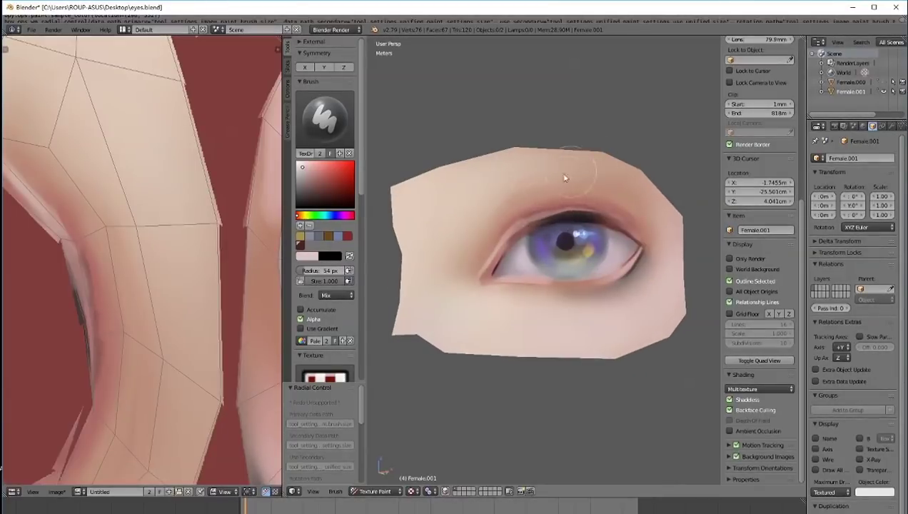
# Soften the skin above the upper eyelid and around the inner corner with pale pink, using 28 px and 48 px brushes.
pyautogui.click(482, 195)
pyautogui.moveTo(482, 197)
pyautogui.mouseDown(button='middle')
pyautogui.moveTo(587, 215)
pyautogui.moveTo(496, 214)
pyautogui.mouseUp(button='middle')
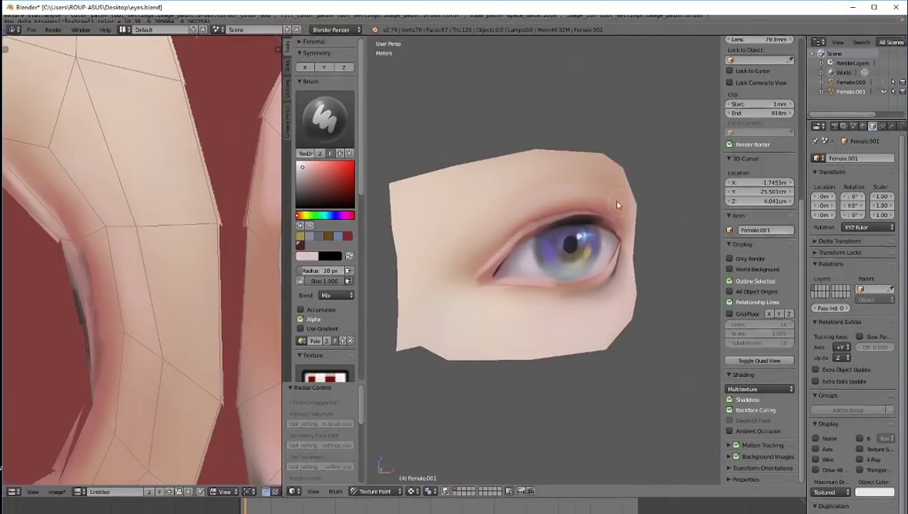
pyautogui.moveTo(577, 203); pyautogui.dragTo(502, 188, button='middle')
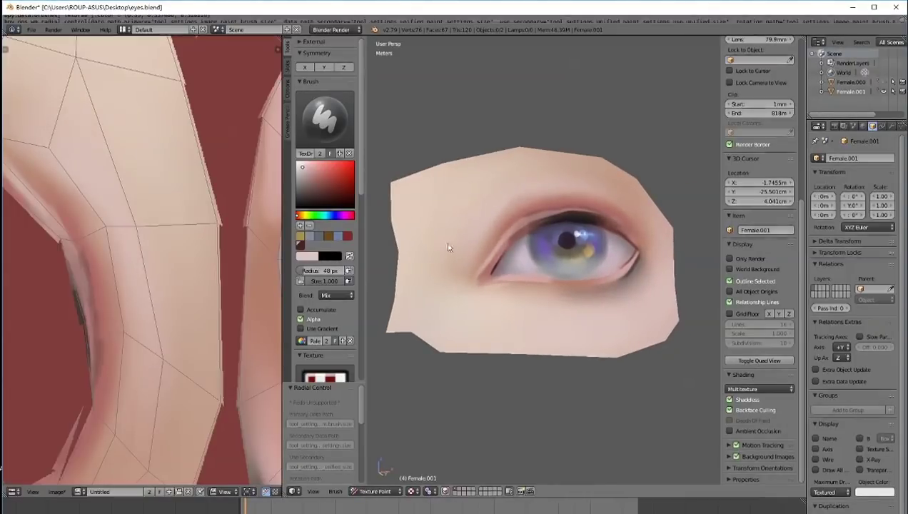
pyautogui.moveTo(423, 249); pyautogui.dragTo(493, 258, button='middle')
# Sample a red and paint the tear duct at the inner eye corner with a 4 px brush.
pyautogui.press('f')
pyautogui.click(531, 267)
pyautogui.scroll(1, 531, 288)
pyautogui.moveTo(531, 287); pyautogui.dragTo(499, 287, button='middle')
pyautogui.press('s')
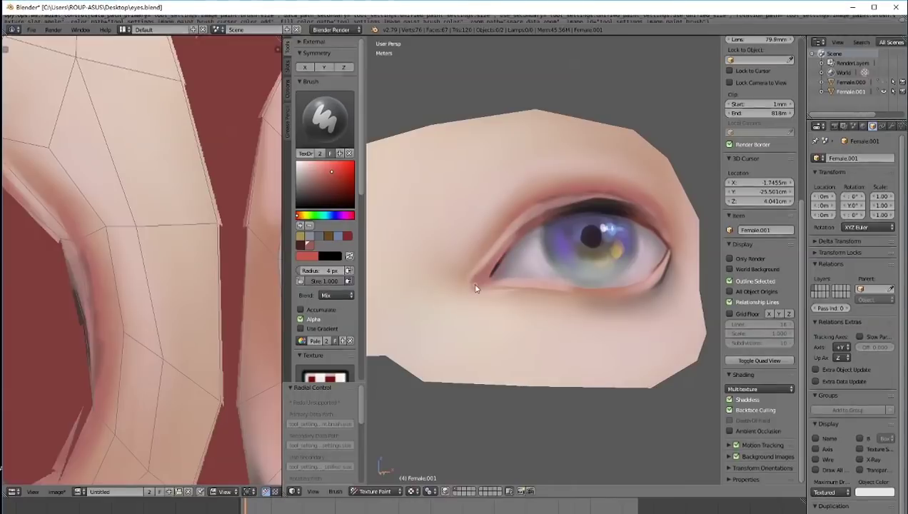
pyautogui.press('f')
pyautogui.click(474, 284)
# Sample a pale peach and lighten the inner end of the lower eyelid with a 9 px brush.
pyautogui.press('s')
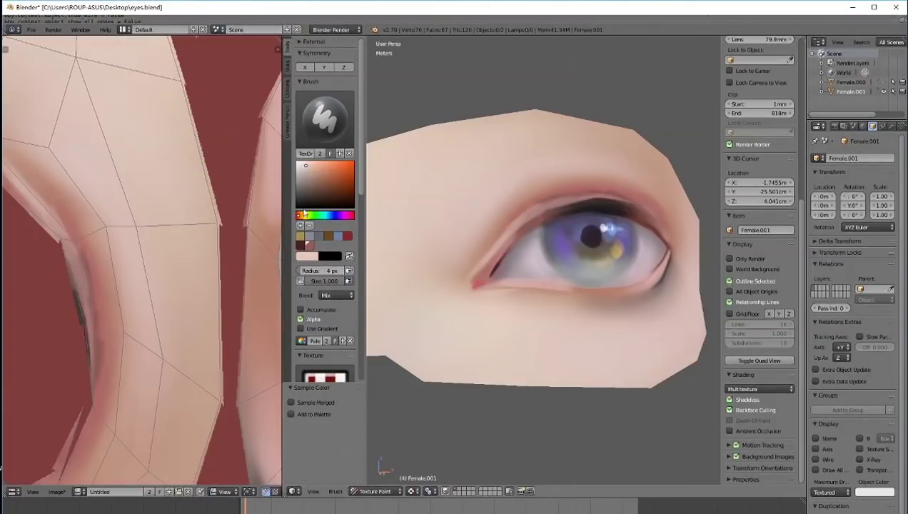
pyautogui.press('f')
pyautogui.click(483, 294)
pyautogui.moveTo(482, 290); pyautogui.dragTo(505, 289)
pyautogui.moveTo(526, 290); pyautogui.dragTo(498, 289, button='middle')
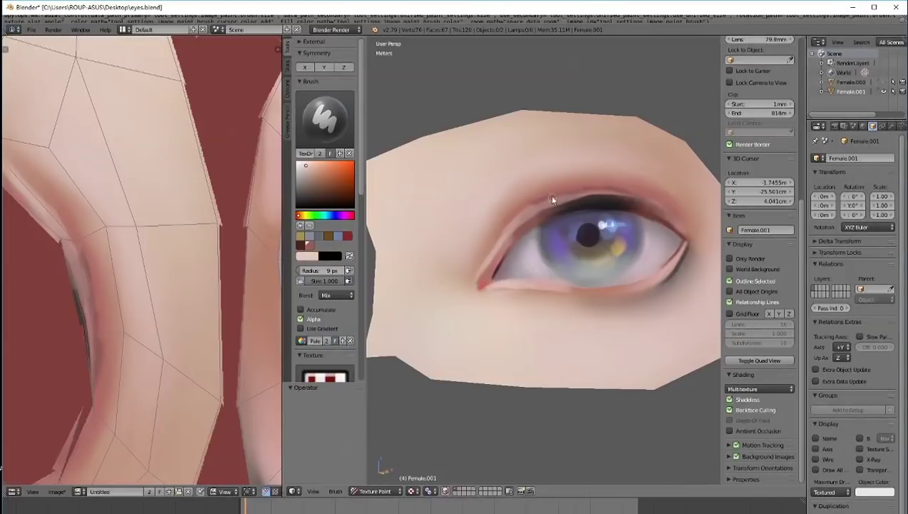
# Sample muted reddish pinks and blend the upper eyelid crease with the 9 px brush.
pyautogui.press('s')
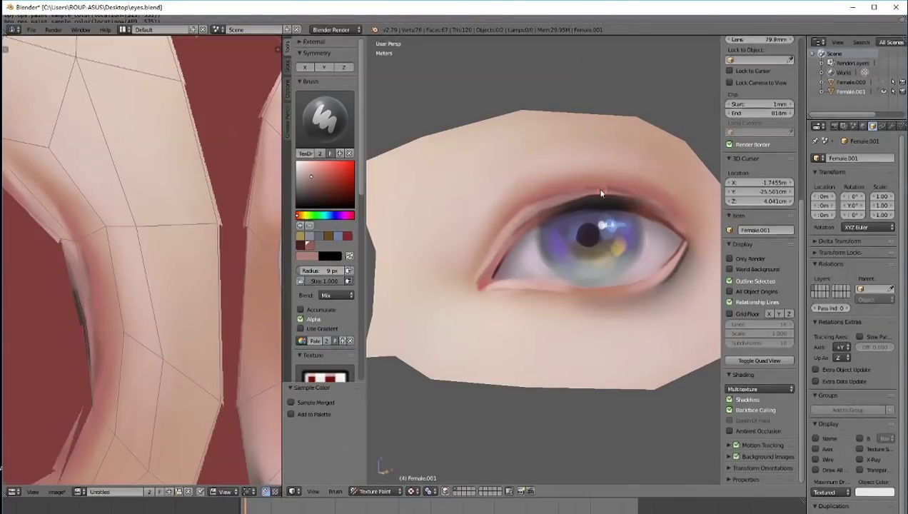
pyautogui.scroll(-3, 649, 227)
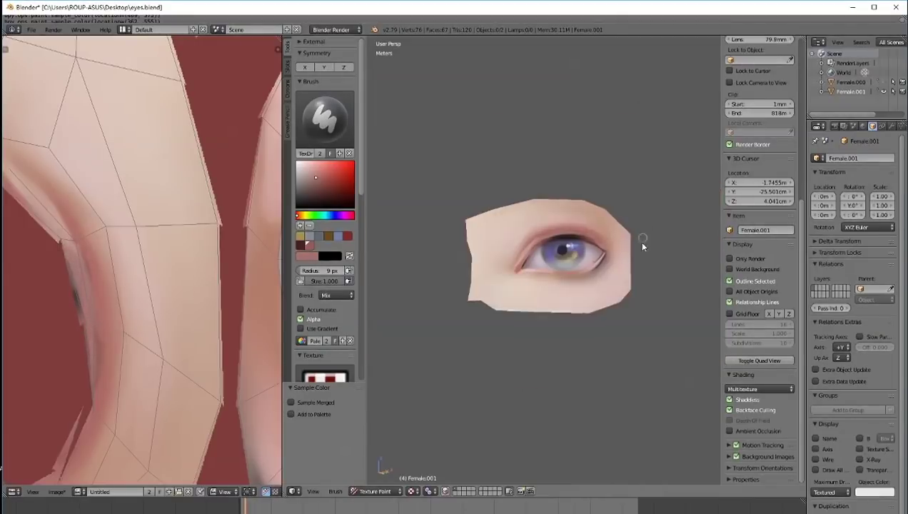
pyautogui.scroll(3, 610, 257)
# Sample a dark reddish purple and refine the outer part of the upper lash line with a 6 px brush.
pyautogui.press('s')
pyautogui.press('f')
pyautogui.click(534, 272)
pyautogui.moveTo(577, 292)
pyautogui.mouseDown(button='middle')
pyautogui.moveTo(601, 293)
pyautogui.moveTo(574, 293)
pyautogui.mouseUp(button='middle')
pyautogui.press('s')
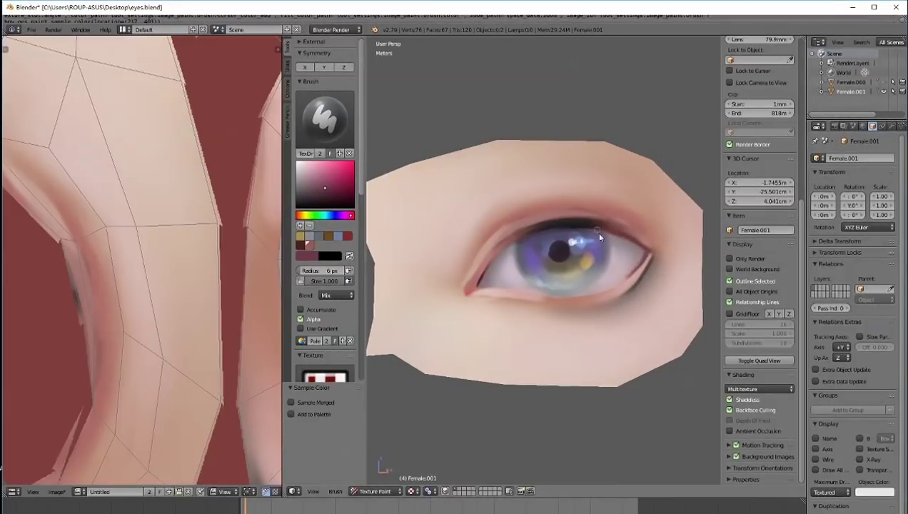
pyautogui.press('s')
pyautogui.press('f')
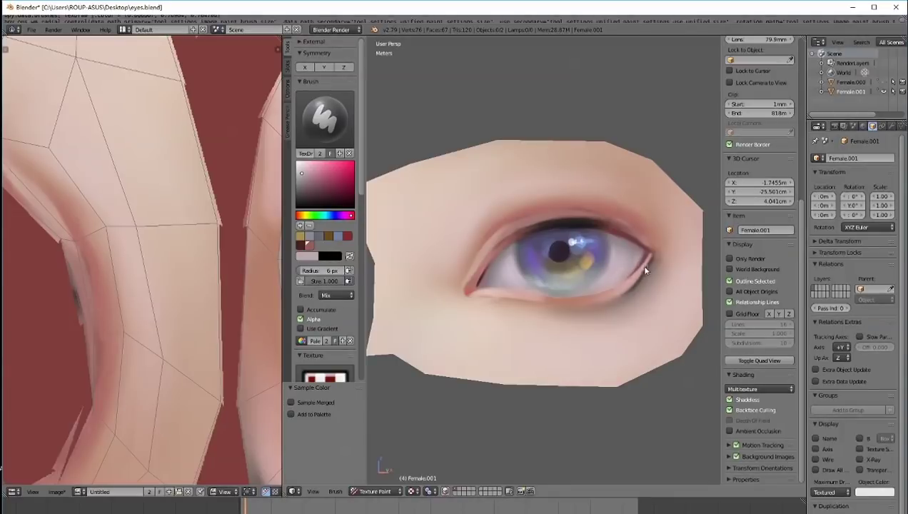
# Lighten the lower eyelid rim near the outer corner with a pale pink 6 px brush.
pyautogui.press('s')
pyautogui.moveTo(645, 258); pyautogui.dragTo(628, 281)
pyautogui.moveTo(509, 303); pyautogui.dragTo(495, 305, button='middle')
pyautogui.press('s')
# Sample a pale lilac and smooth the white of the eye with a 13 px brush.
pyautogui.press('s')
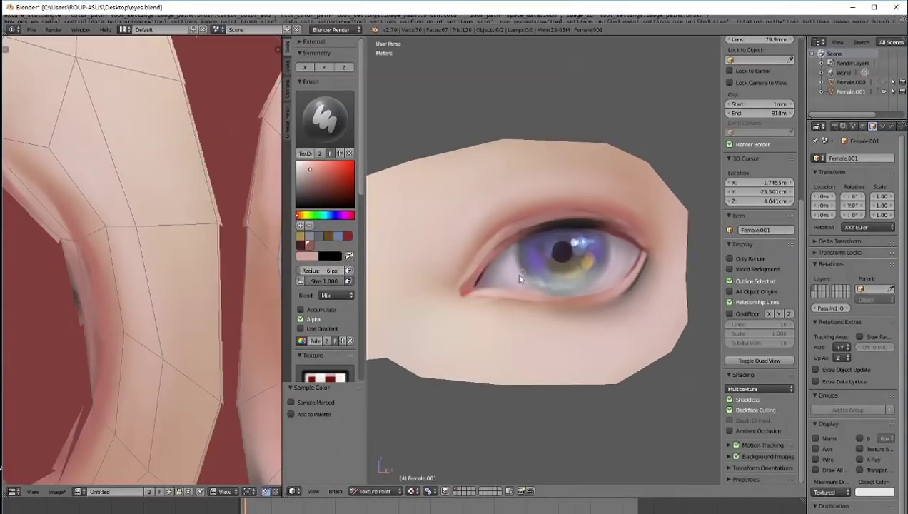
pyautogui.press('f')
pyautogui.scroll(-5, 624, 297)
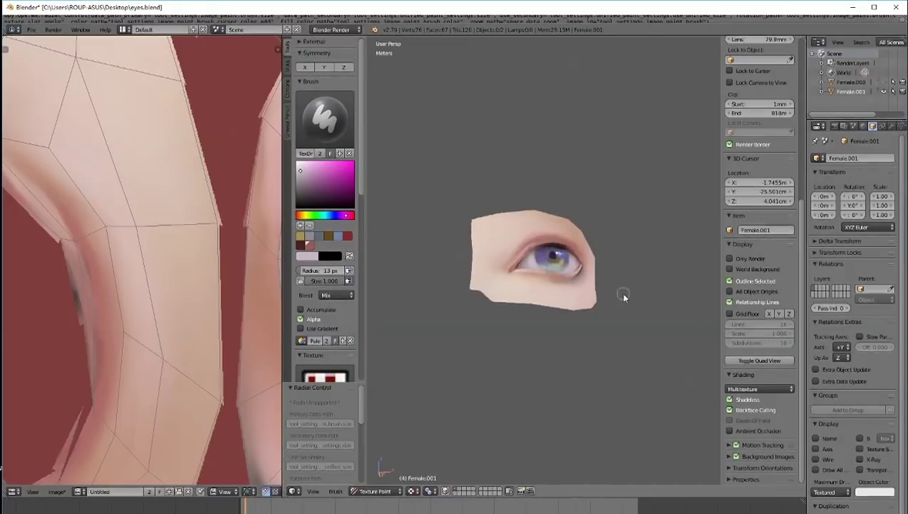
pyautogui.scroll(6, 571, 272)
# Sample a dark brown and deepen the inner part of the upper lash line with the 13 px brush.
pyautogui.press('s')
pyautogui.scroll(-4, 562, 247)
pyautogui.scroll(3, 558, 254)
pyautogui.press('s')
pyautogui.moveTo(527, 268); pyautogui.dragTo(514, 273)
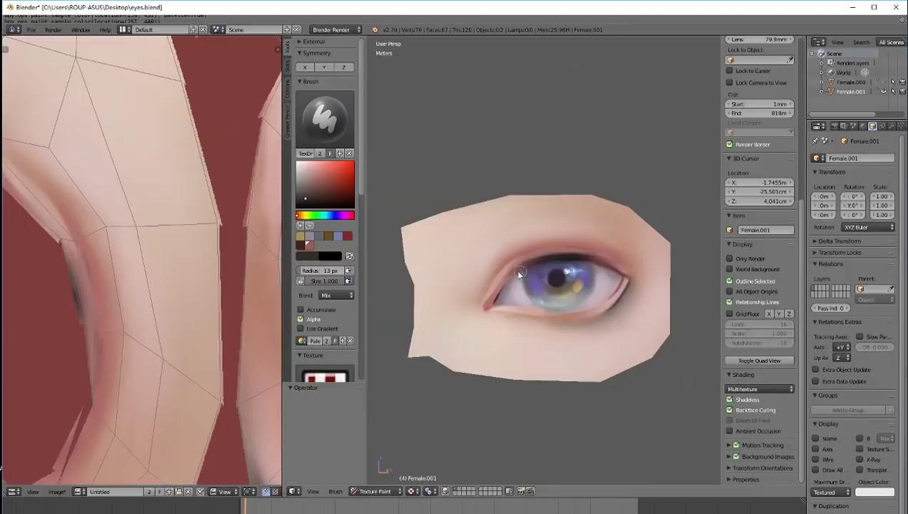
# Sample new eyelid tones and blend the upper eyelid above the iris with a resized brush.
pyautogui.press('f')
pyautogui.click(583, 264)
pyautogui.press('s')
pyautogui.press('f')
pyautogui.click(568, 250)
pyautogui.press('s')
pyautogui.press('s')
pyautogui.moveTo(565, 243); pyautogui.dragTo(595, 251)
# Sample a muted red and tint the upper eyelid crease with a 17 px brush.
pyautogui.press('s')
pyautogui.press('f')
pyautogui.click(571, 234)
pyautogui.press('s')
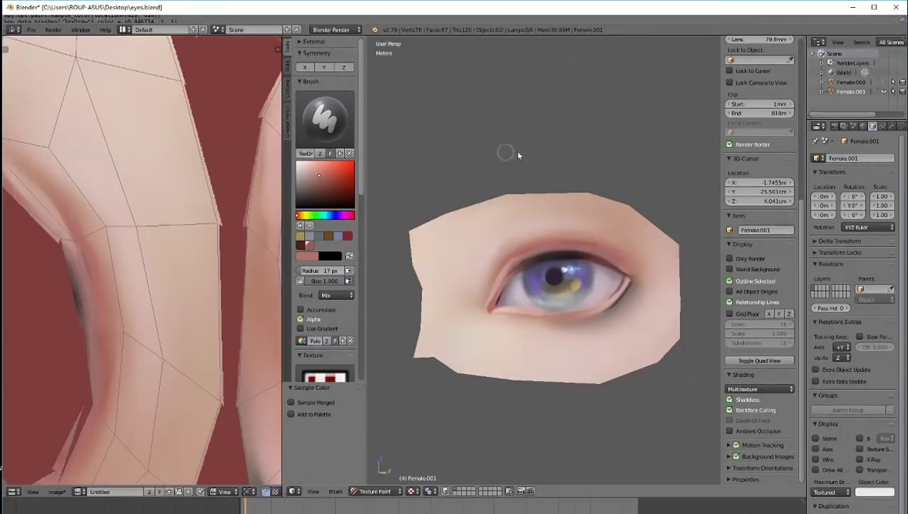
# Redden the lower eyelid rim at the outer eye corner with the muted red.
pyautogui.scroll(1, 605, 242)
pyautogui.press('f')
pyautogui.click(636, 261)
pyautogui.moveTo(635, 262); pyautogui.dragTo(614, 285)
# Sample a dark brown and darken the upper lash line toward the inner corner with a 7 px brush.
pyautogui.keyDown('shift'); pyautogui.moveTo(490, 320); pyautogui.dragTo(510, 308, button='middle'); pyautogui.keyUp('shift')
pyautogui.scroll(2, 516, 285)
pyautogui.press('s')
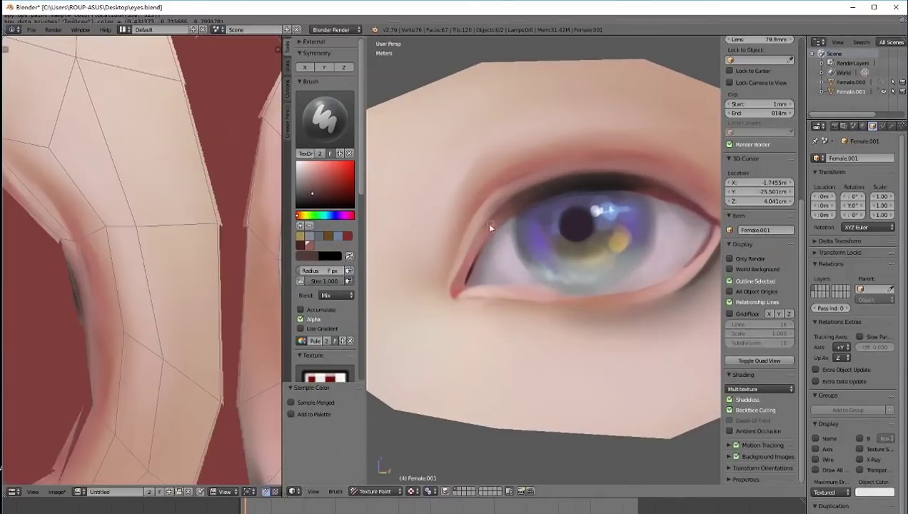
pyautogui.moveTo(627, 185); pyautogui.dragTo(483, 225)
# Sample a light skin tone and paint a pale edge along the inner end of the upper eyelid.
pyautogui.press('s')
pyautogui.press('s')
pyautogui.moveTo(451, 282)
pyautogui.mouseDown()
pyautogui.moveTo(456, 293)
pyautogui.moveTo(489, 200)
pyautogui.mouseUp()
# Brighten the skin beside the inner eye corner with a pale 26 px brush and undo the last stroke.
pyautogui.press('f')
pyautogui.click(457, 278)
pyautogui.press('s')
pyautogui.press('s')
pyautogui.press('f')
pyautogui.click(466, 316)
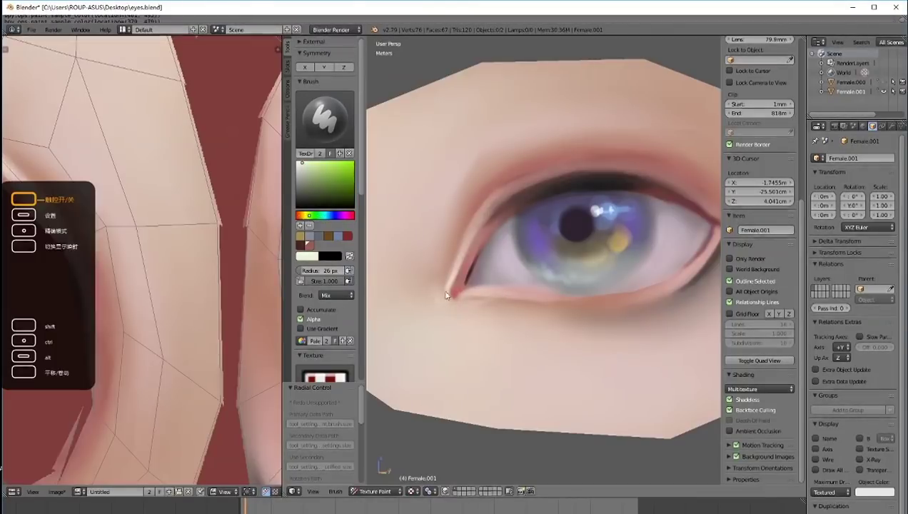
pyautogui.hotkey('ctrl', 'z')
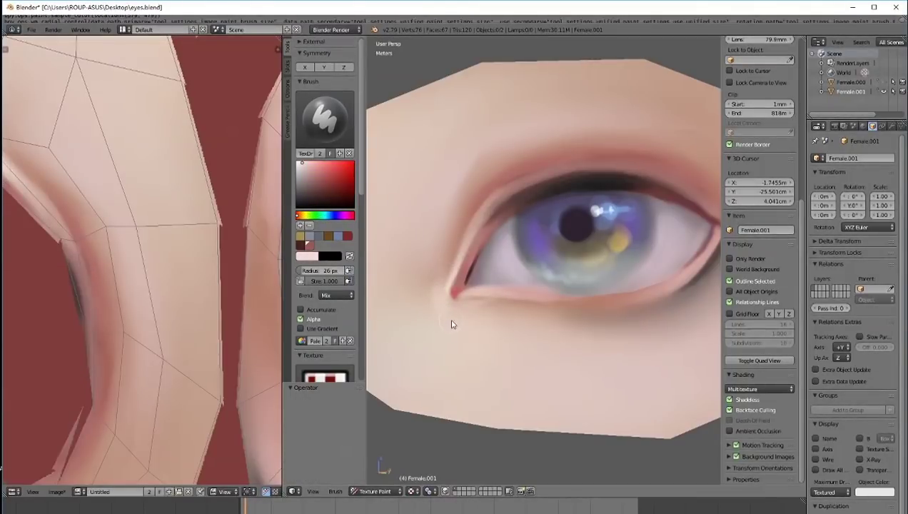
# Brighten the skin below the inner eye corner with pale tones, using 62 px and 102 px brushes.
pyautogui.press('f')
pyautogui.click(472, 326)
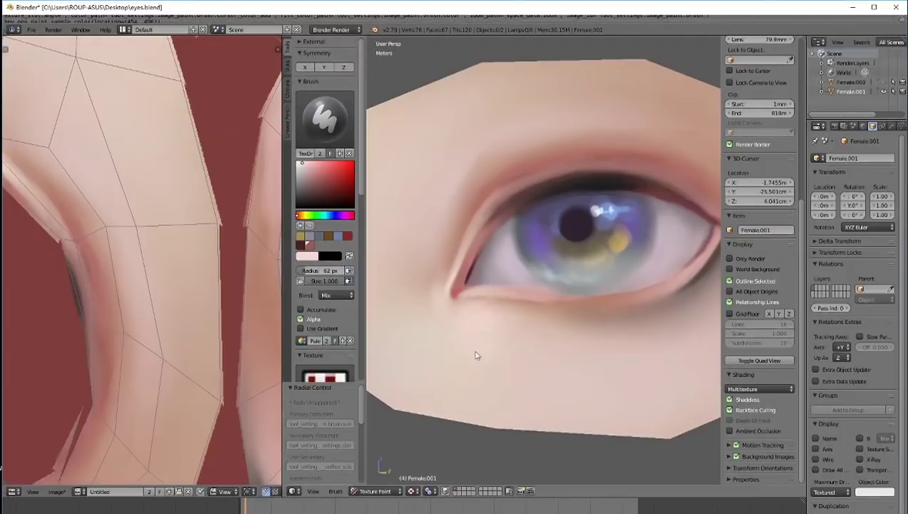
pyautogui.press('s')
pyautogui.press('f')
pyautogui.click(464, 345)
pyautogui.press('s')
pyautogui.scroll(-2, 471, 341)
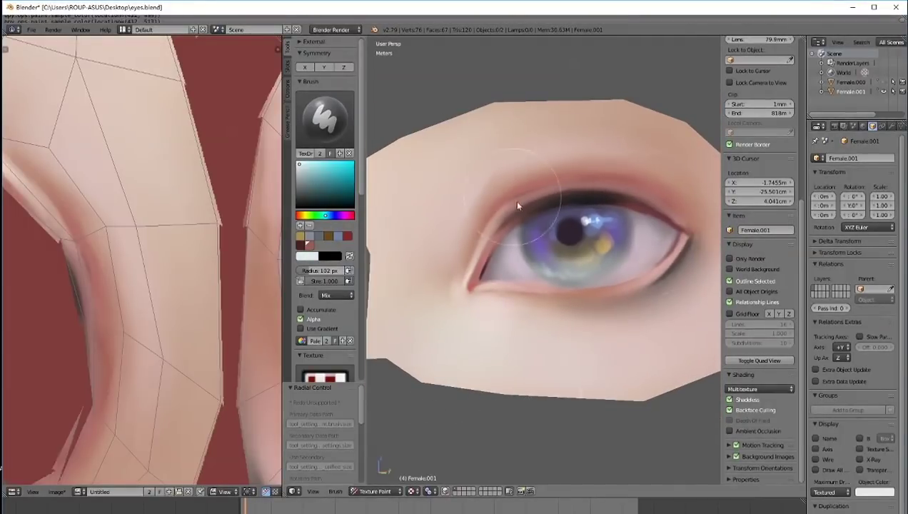
# Reduce the brush to 16 px, sample a new colour and set the blend mode to Multiply.
pyautogui.scroll(-10, 545, 265)
pyautogui.scroll(9, 600, 342)
pyautogui.press('f')
pyautogui.click(497, 190)
pyautogui.scroll(1, 498, 189)
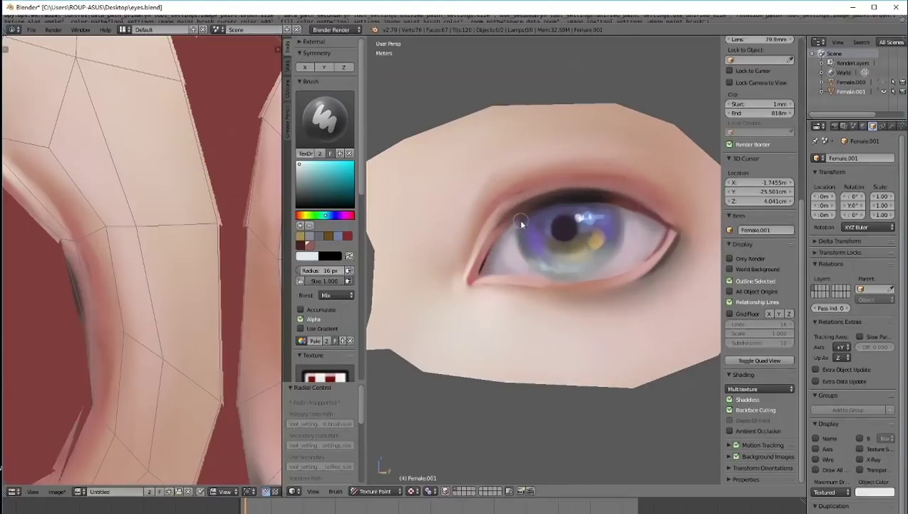
pyautogui.press('s')
pyautogui.click(337, 295)
pyautogui.click(342, 253)
# Sample a muted pink and darken the upper half of the iris with a 48 px brush.
pyautogui.press('s')
pyautogui.press('f')
pyautogui.click(528, 224)
pyautogui.scroll(-6, 515, 148)
pyautogui.scroll(7, 570, 138)
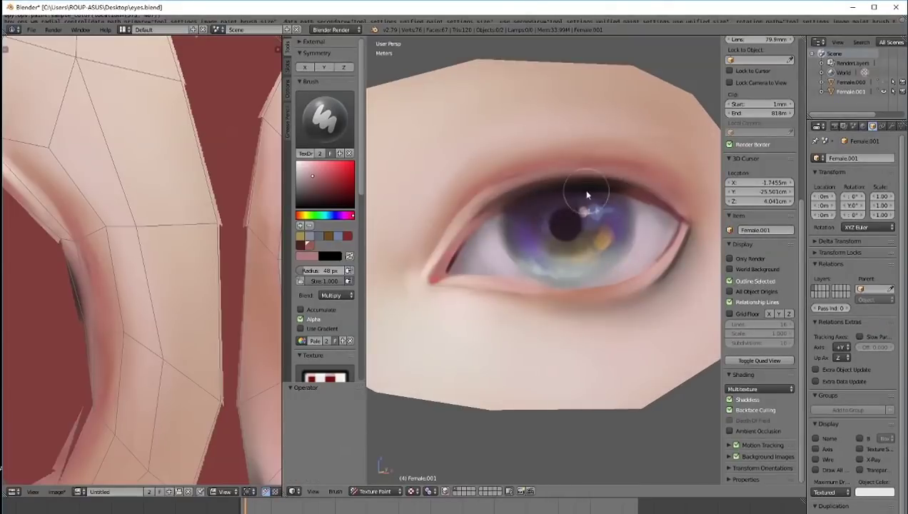
# Reshape the brush falloff curve with a point at X 0.45, Y 0.55 and paint dark streaks across the upper iris.
pyautogui.press('s')
pyautogui.scroll(-8, 300, 324)
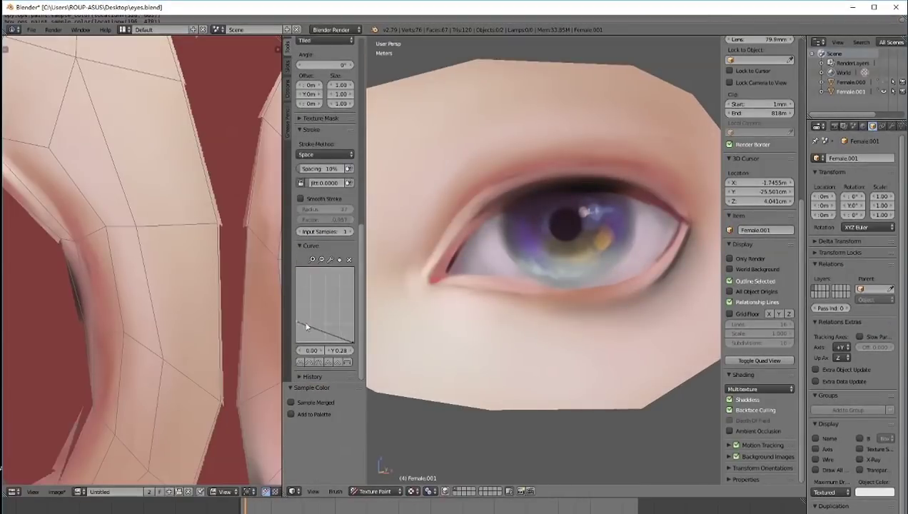
pyautogui.click(534, 214)
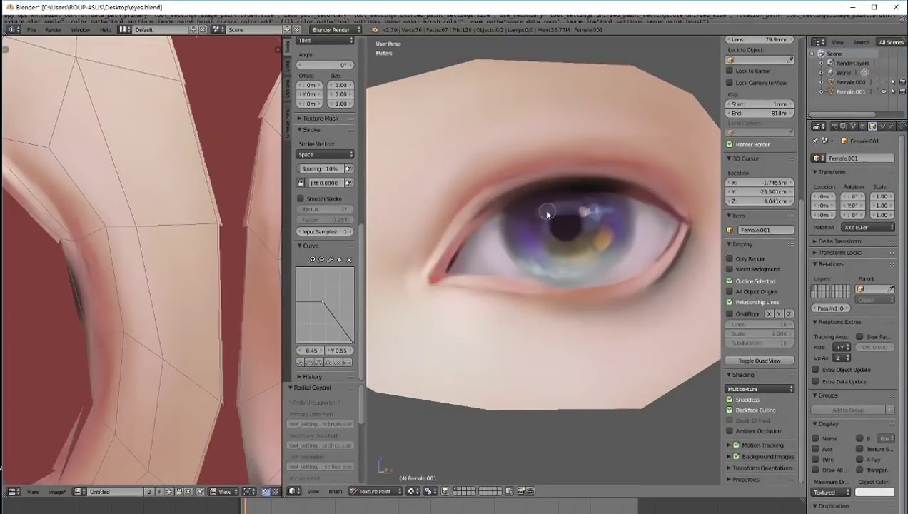
pyautogui.moveTo(543, 209); pyautogui.dragTo(598, 198)
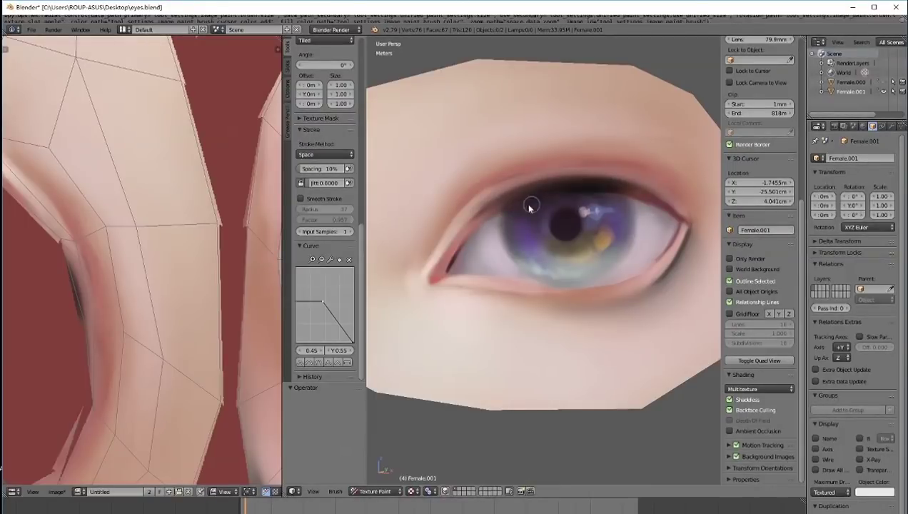
pyautogui.scroll(-2, 602, 278)
pyautogui.scroll(3, 601, 278)
# Switch blending back to Mix and brighten the reflection beside the pupil with a pure white 4 px brush.
pyautogui.press('s')
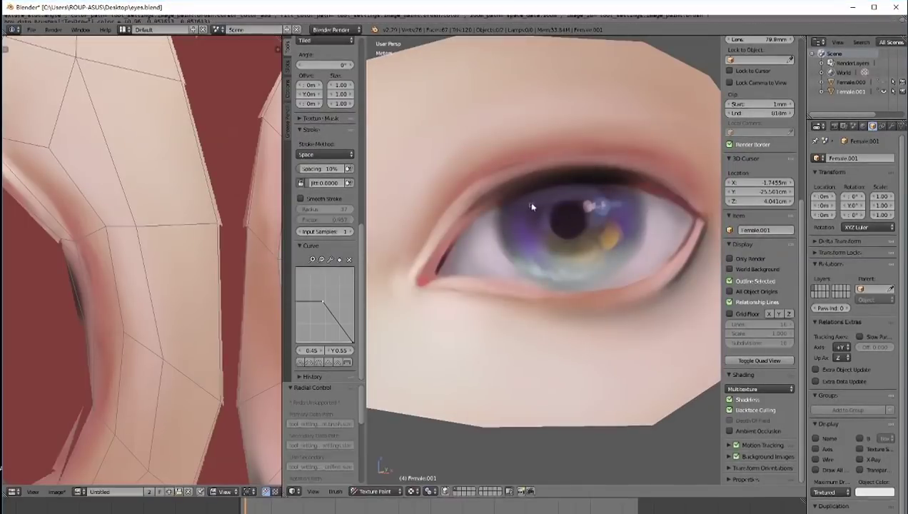
pyautogui.moveTo(363, 239); pyautogui.dragTo(362, 56)
pyautogui.click(298, 158)
pyautogui.press('f')
pyautogui.click(588, 208)
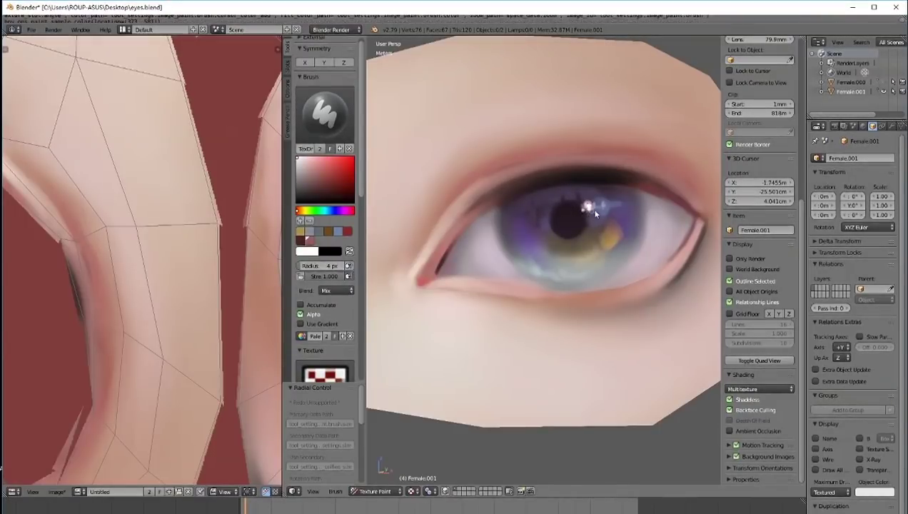
# Sample a pale violet and soften the reflection on the outer side of the iris with a 21 px brush.
pyautogui.press('s')
pyautogui.press('f')
pyautogui.click(622, 209)
pyautogui.moveTo(612, 209); pyautogui.dragTo(634, 207)
pyautogui.press('s')
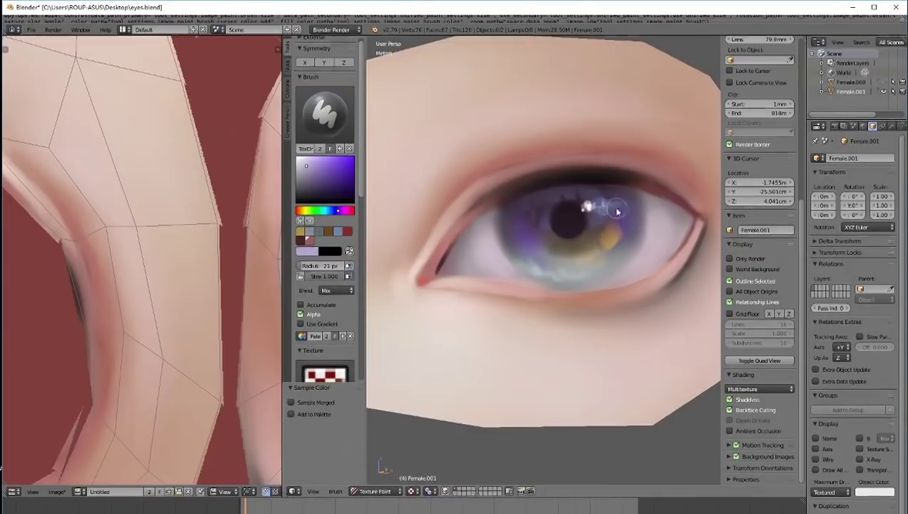
pyautogui.scroll(-4, 655, 186)
pyautogui.scroll(2, 564, 243)
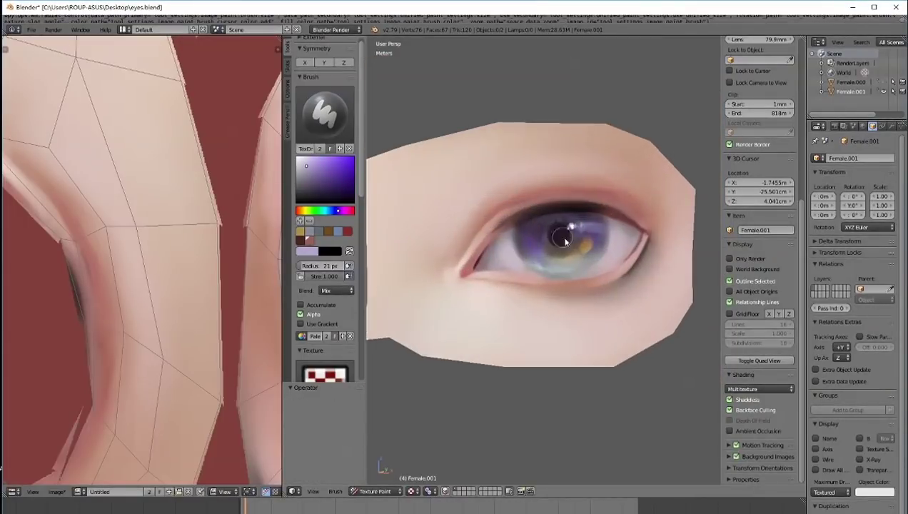
# Sample a muted pinkish red and touch up the inner eye corner with a 6 px brush.
pyautogui.press('f')
pyautogui.click(493, 252)
pyautogui.press('s')
pyautogui.click(476, 268)
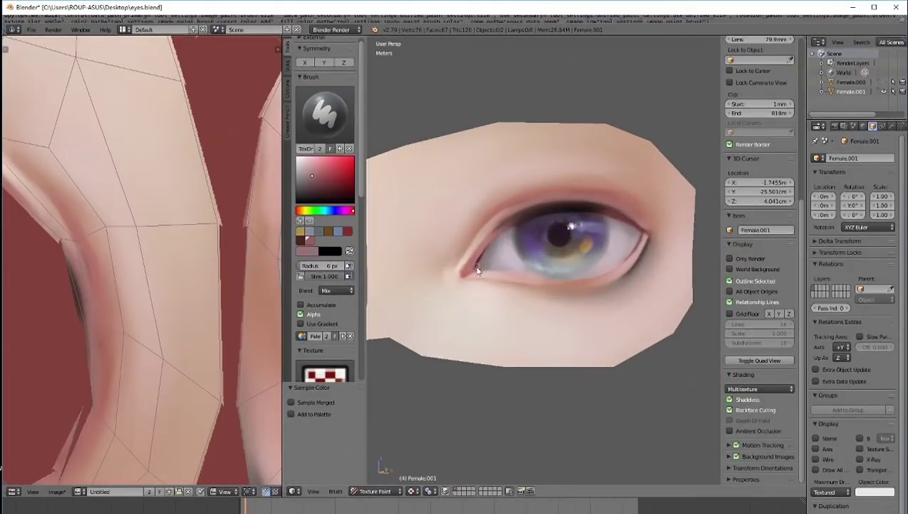
# Sample a pale peach and define the lower eyelid edge beside the tear duct with the 6 px brush.
pyautogui.scroll(-1, 545, 174)
pyautogui.scroll(2, 476, 280)
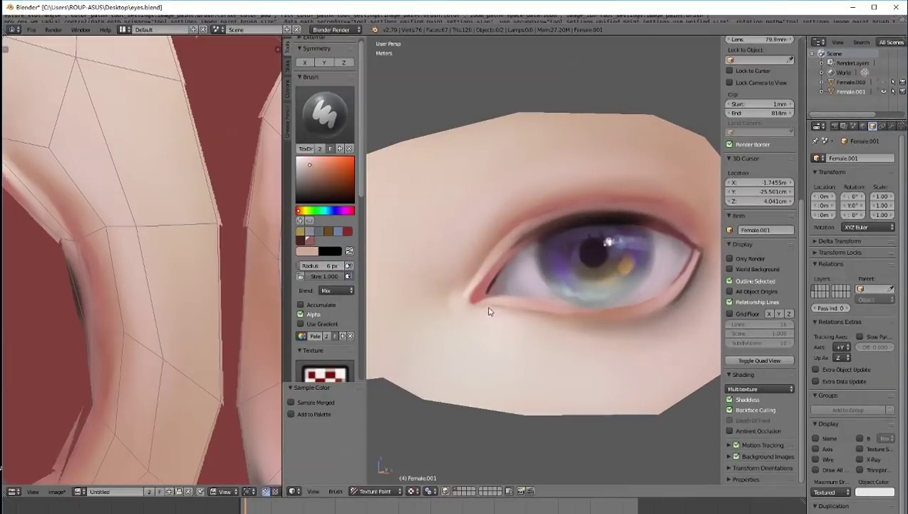
pyautogui.press('s')
pyautogui.moveTo(504, 309)
pyautogui.mouseDown()
pyautogui.moveTo(555, 317)
pyautogui.moveTo(488, 302)
pyautogui.mouseUp()
# Enlarge the brush and sample a skin tone for blending the area beneath the lower eyelid.
pyautogui.press('f')
pyautogui.click(591, 324)
pyautogui.press('s')
pyautogui.scroll(-6, 526, 122)
pyautogui.scroll(7, 628, 191)
pyautogui.scroll(1, 584, 213)
# Switch the active paint brush to Smear.
pyautogui.click(324, 116)
pyautogui.click(447, 162)
pyautogui.click(325, 116)
pyautogui.click(421, 154)
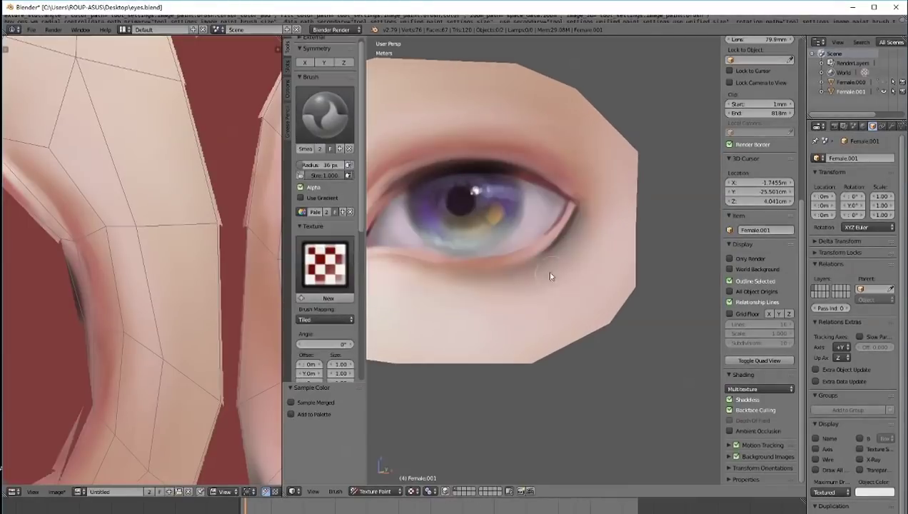
pyautogui.press('f')
pyautogui.click(530, 271)
pyautogui.moveTo(552, 247)
pyautogui.mouseDown()
pyautogui.moveTo(566, 267)
pyautogui.moveTo(559, 237)
pyautogui.moveTo(582, 219)
pyautogui.moveTo(579, 230)
pyautogui.mouseUp()
pyautogui.hotkey('ctrl', 'z')
pyautogui.press('f')
pyautogui.click(545, 245)
pyautogui.hotkey('ctrl', 'z')
# Smear the dark shading at the outer end of the lower eyelid into short lashes with a 6 px brush.
pyautogui.press('f')
pyautogui.click(572, 231)
pyautogui.moveTo(564, 233); pyautogui.dragTo(573, 241)
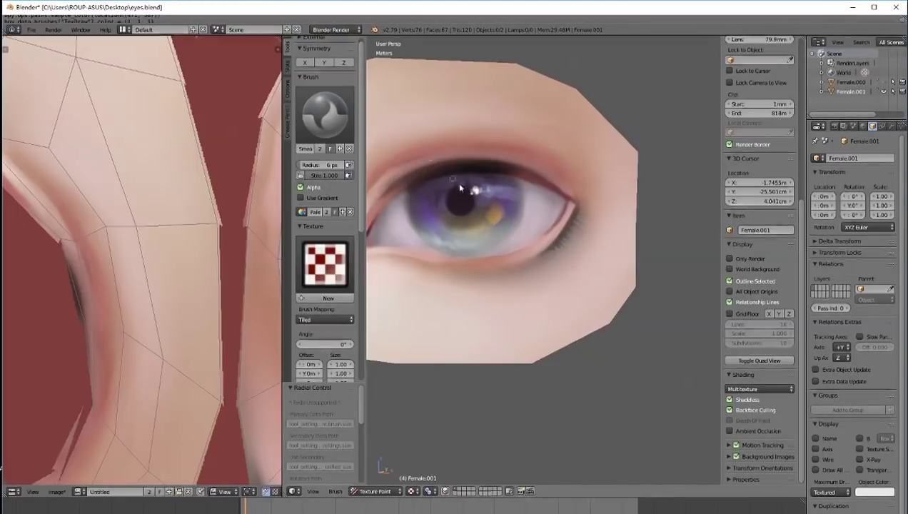
pyautogui.press('f')
pyautogui.click(435, 181)
pyautogui.scroll(-3, 500, 178)
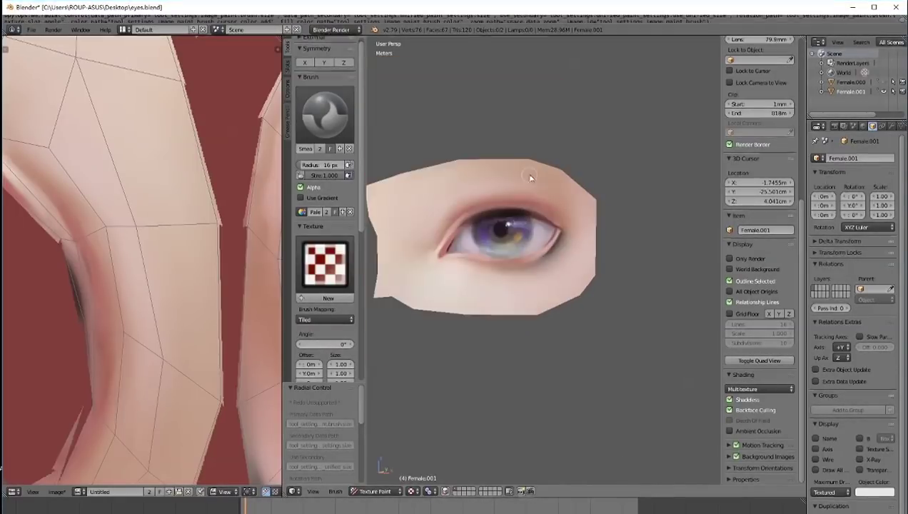
# Switch to the TexDraw brush, sample a dark brown, and darken the outer corner of the lower lash line at 5 px.
pyautogui.scroll(4, 573, 211)
pyautogui.press('6')
pyautogui.press('s')
pyautogui.press('f')
pyautogui.click(565, 212)
pyautogui.press('f')
pyautogui.click(578, 211)
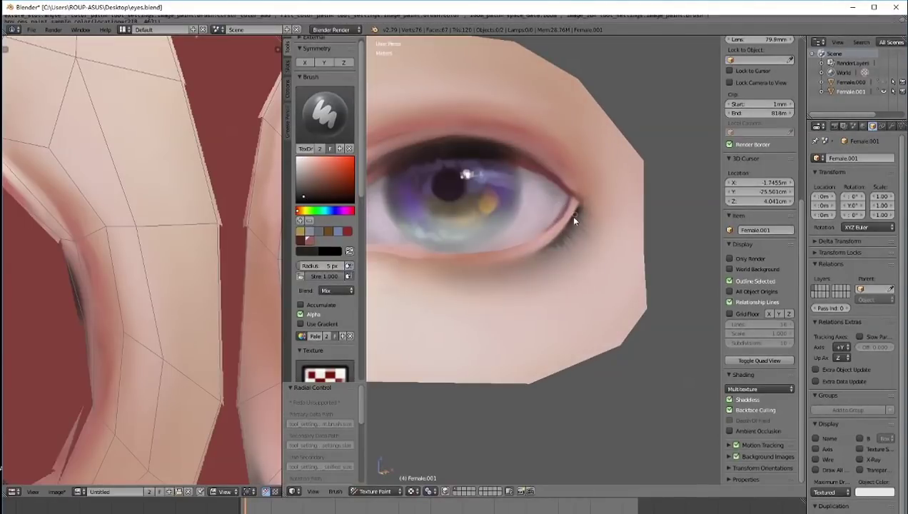
pyautogui.scroll(-3, 473, 303)
pyautogui.scroll(4, 472, 214)
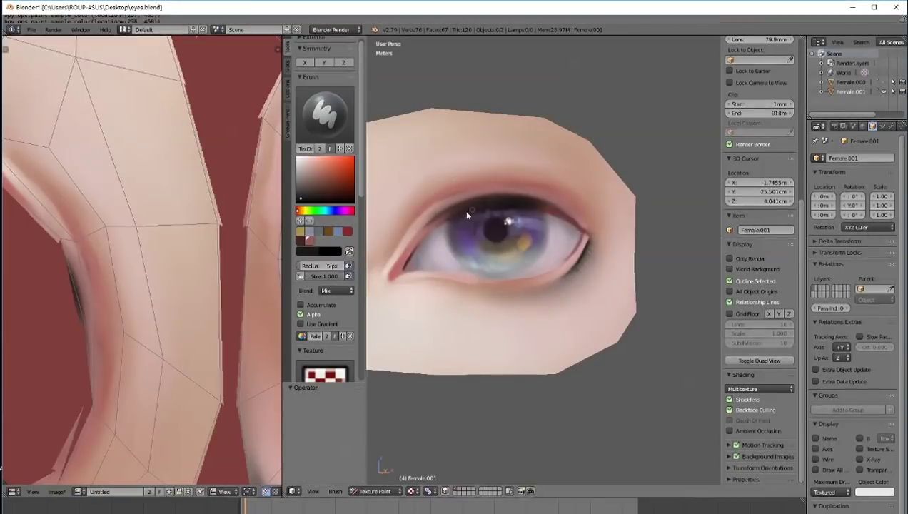
# Sample a dark greyish purple and refine the upper lash line toward the inner corner with the 5 px brush.
pyautogui.scroll(2, 562, 227)
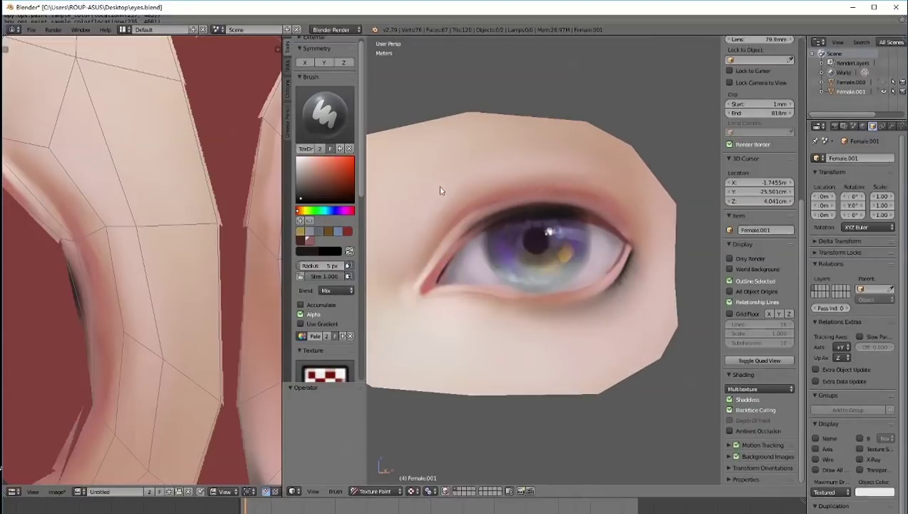
pyautogui.press('s')
pyautogui.scroll(1, 471, 236)
pyautogui.press('s')
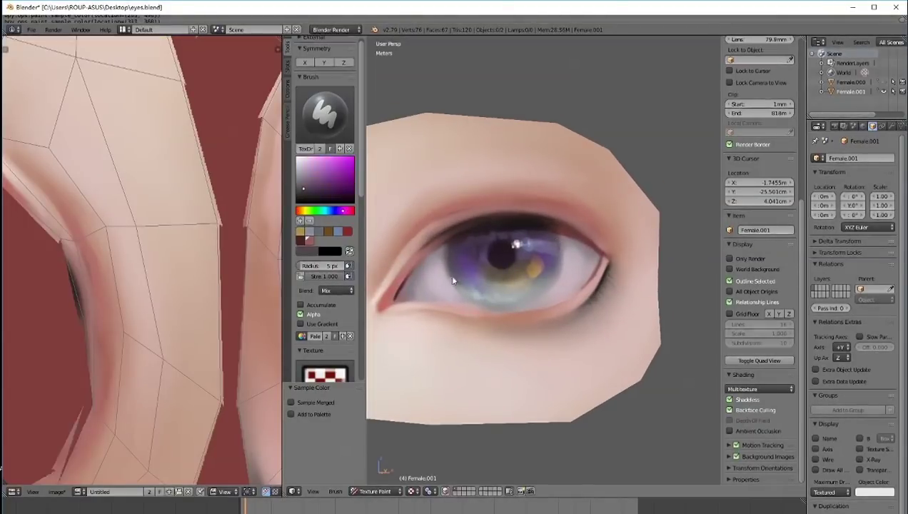
# Sample an orange from the iris reflection and dab brighter amber flecks beside it with the 5 px brush.
pyautogui.scroll(-1, 557, 200)
pyautogui.scroll(2, 571, 236)
pyautogui.press('s')
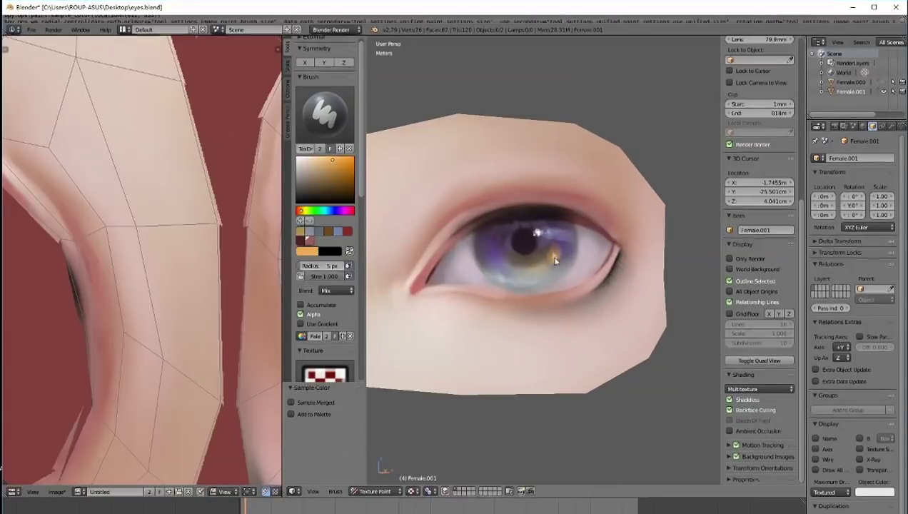
pyautogui.scroll(-1, 532, 284)
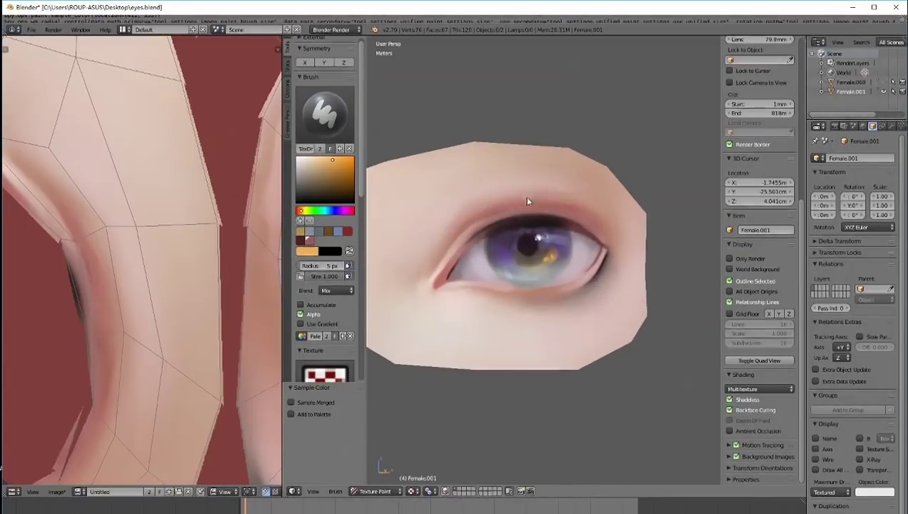
# Sample a pale cyan and a pale mint green, enlarge the brush, and glaze the lower part of the iris.
pyautogui.press('s')
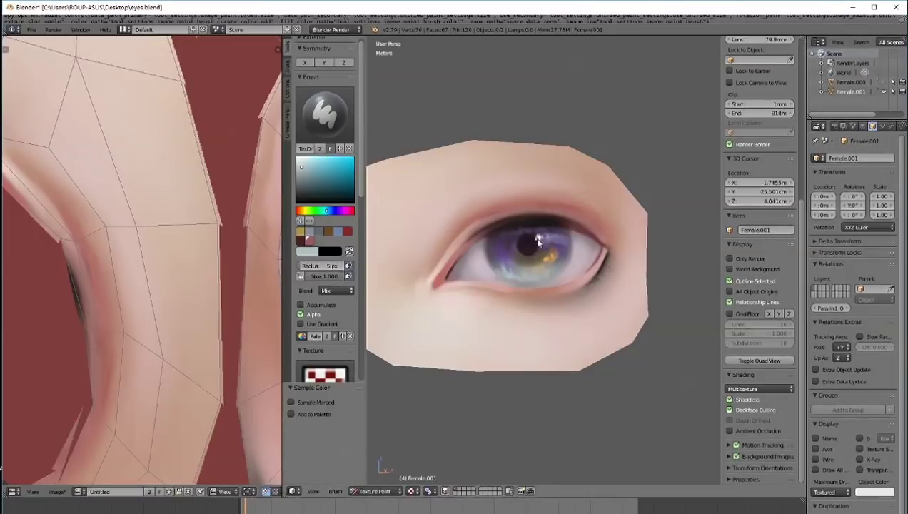
pyautogui.press('s')
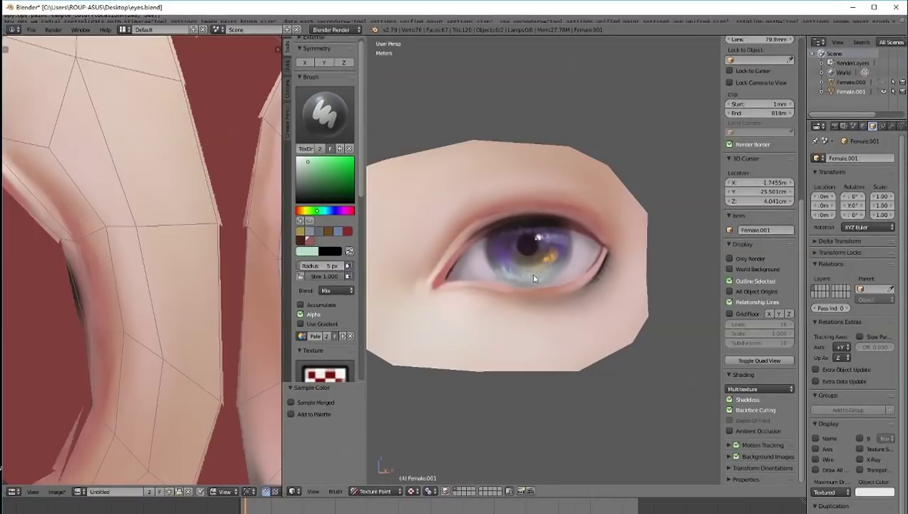
pyautogui.scroll(-19, 348, 265)
pyautogui.scroll(2, 348, 266)
pyautogui.press('f')
pyautogui.click(522, 272)
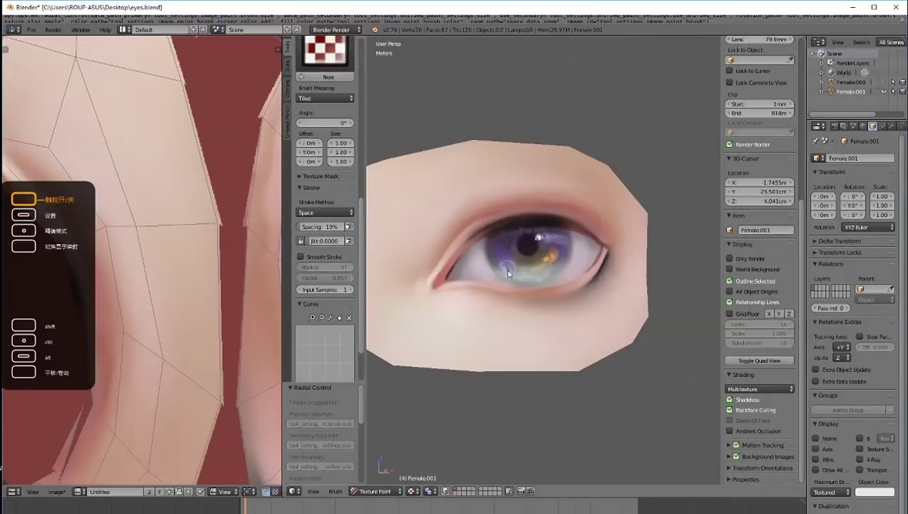
pyautogui.moveTo(520, 281); pyautogui.dragTo(564, 262)
# Sample a tone from the eye and touch up the outer side of the iris with one stroke.
pyautogui.keyDown('ctrl'); pyautogui.moveTo(497, 212); pyautogui.dragTo(492, 246, button='middle'); pyautogui.keyUp('ctrl')
pyautogui.press('s')
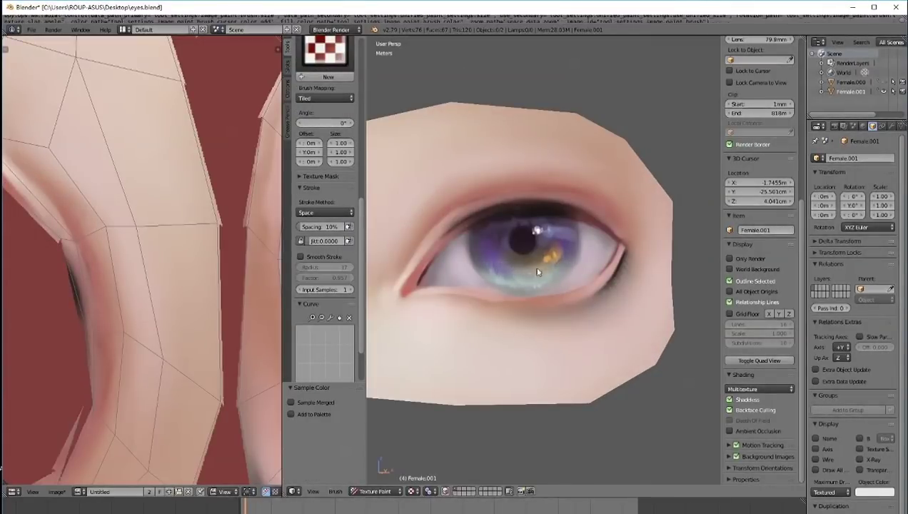
pyautogui.moveTo(561, 235); pyautogui.dragTo(579, 250)
pyautogui.scroll(-1, 534, 129)
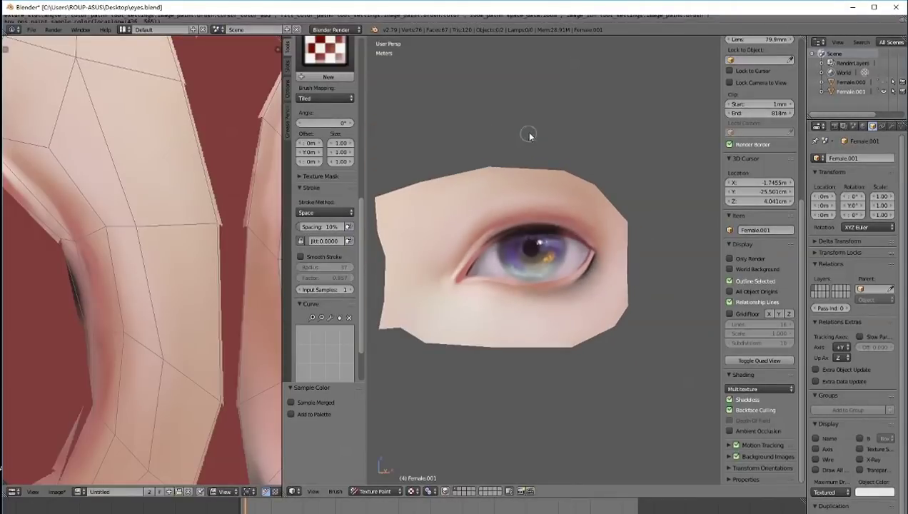
# Sample a pale pinkish grey and soften the lower iris into a hazy reflection with a 17 px brush.
pyautogui.scroll(1, 548, 135)
pyautogui.press('s')
pyautogui.press('f')
pyautogui.click(566, 278)
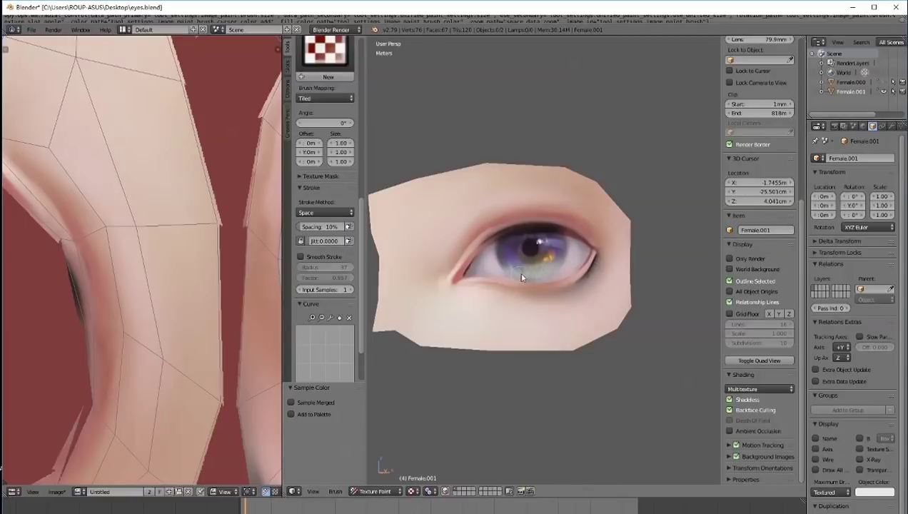
pyautogui.press('f')
pyautogui.click(516, 273)
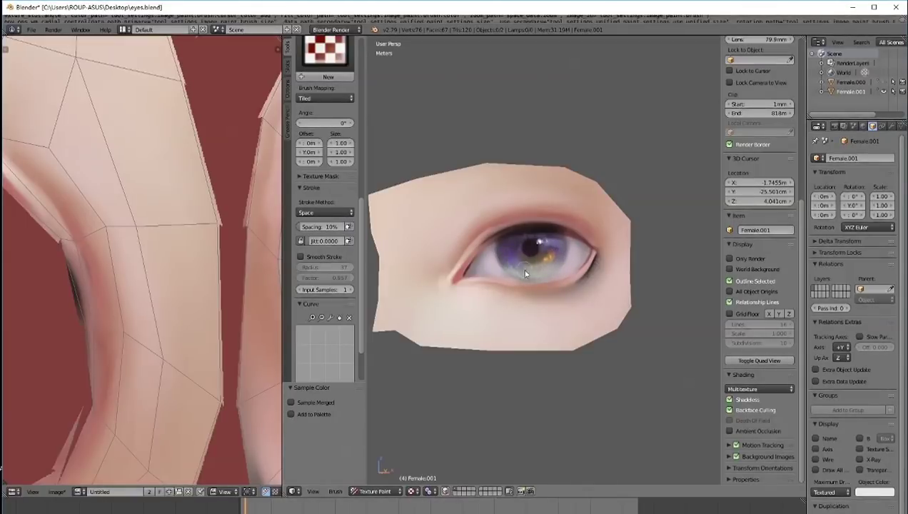
pyautogui.scroll(-4, 521, 136)
pyautogui.scroll(5, 539, 136)
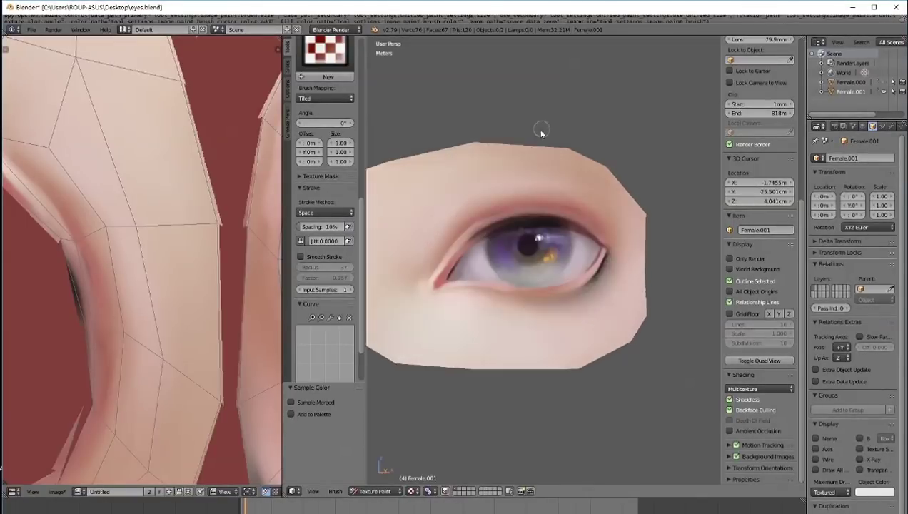
pyautogui.keyDown('shift'); pyautogui.moveTo(539, 136); pyautogui.dragTo(552, 132, button='middle'); pyautogui.keyUp('shift')
# Choose a near-white pink and brighten the white of the eye beside the iris with an 8 px brush.
pyautogui.scroll(15, 337, 243)
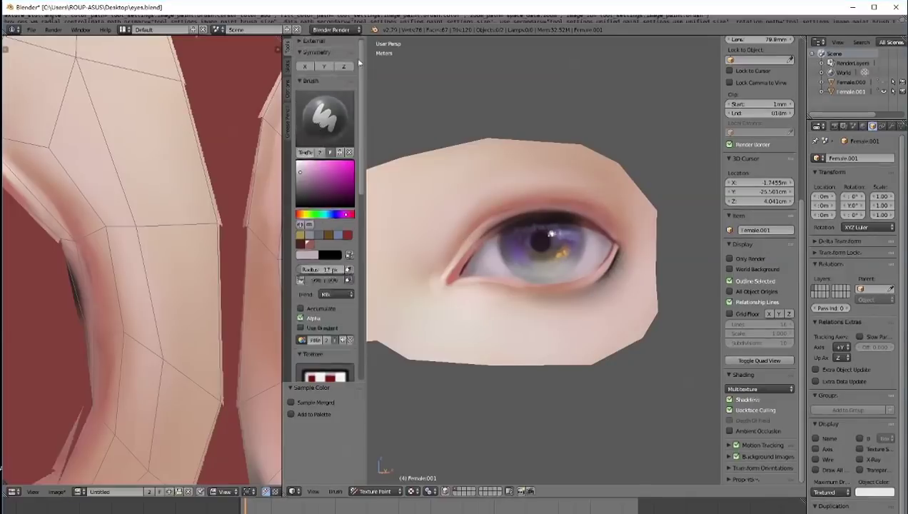
pyautogui.press('f')
pyautogui.click(491, 258)
pyautogui.scroll(-6, 587, 120)
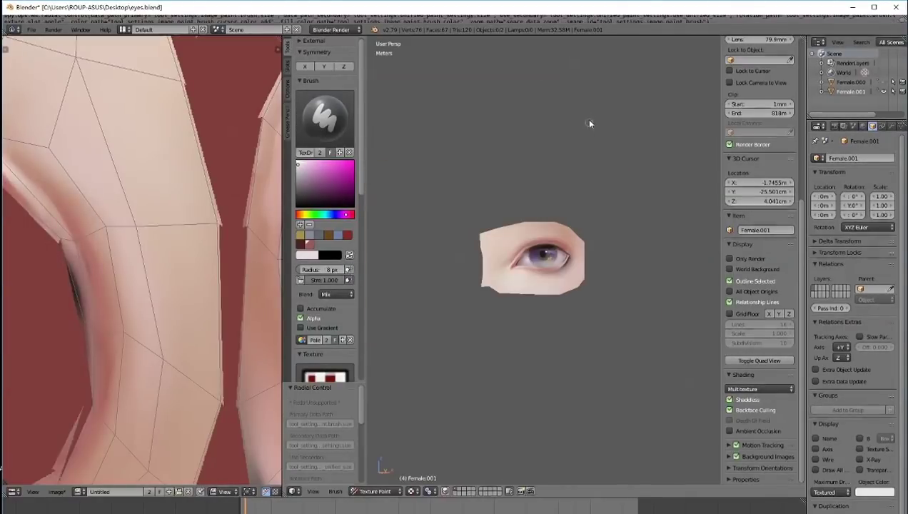
pyautogui.scroll(5, 591, 239)
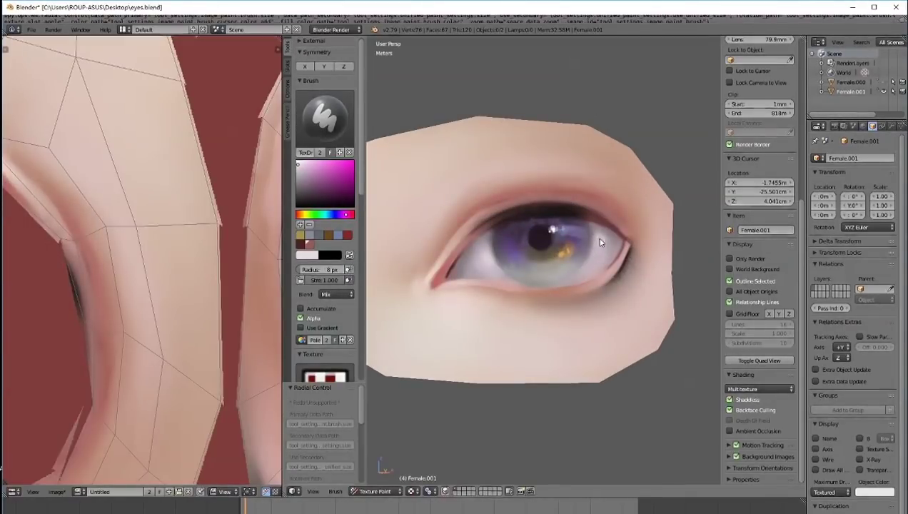
pyautogui.scroll(-4, 568, 120)
# Sample pale peach and dusty pink skin tones and blend the skin around the inner eye corner with a 19 px brush.
pyautogui.keyDown('shift'); pyautogui.moveTo(566, 180); pyautogui.dragTo(586, 175, button='middle'); pyautogui.keyUp('shift')
pyautogui.scroll(3, 579, 179)
pyautogui.press('s')
pyautogui.press('s')
pyautogui.scroll(-3, 500, 270)
pyautogui.press('Tab')
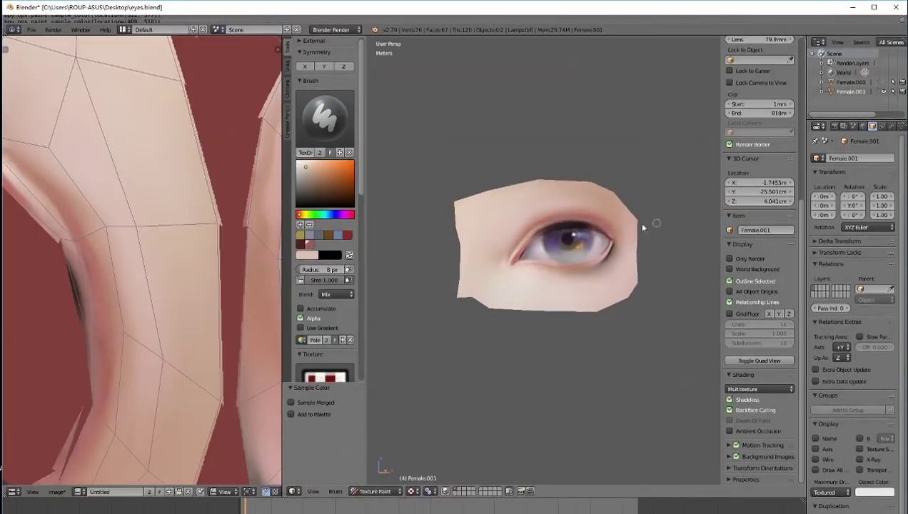
pyautogui.press('Tab')
pyautogui.scroll(1, 556, 296)
pyautogui.press('s')
pyautogui.press('f')
pyautogui.click(501, 274)
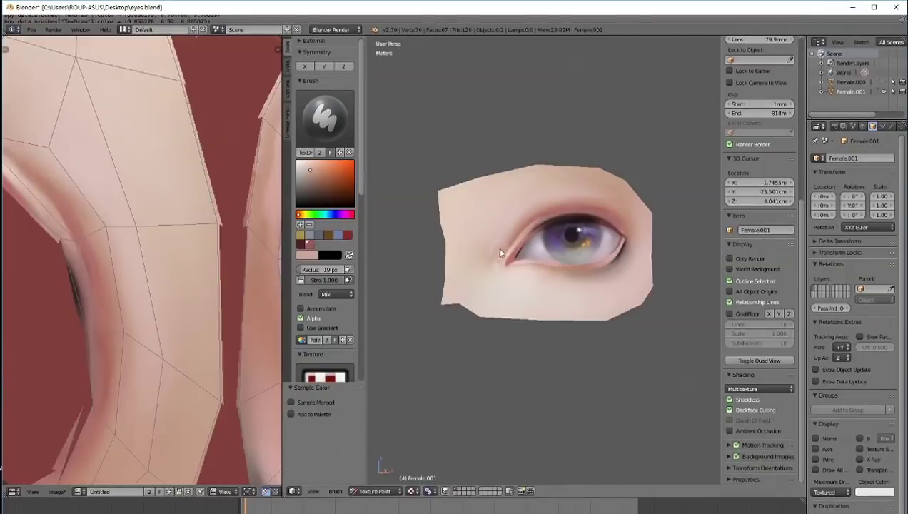
# Sample a pale pink and lighten the skin on the nose side and beneath the eye with brushes of 36 to 63 px.
pyautogui.press('s')
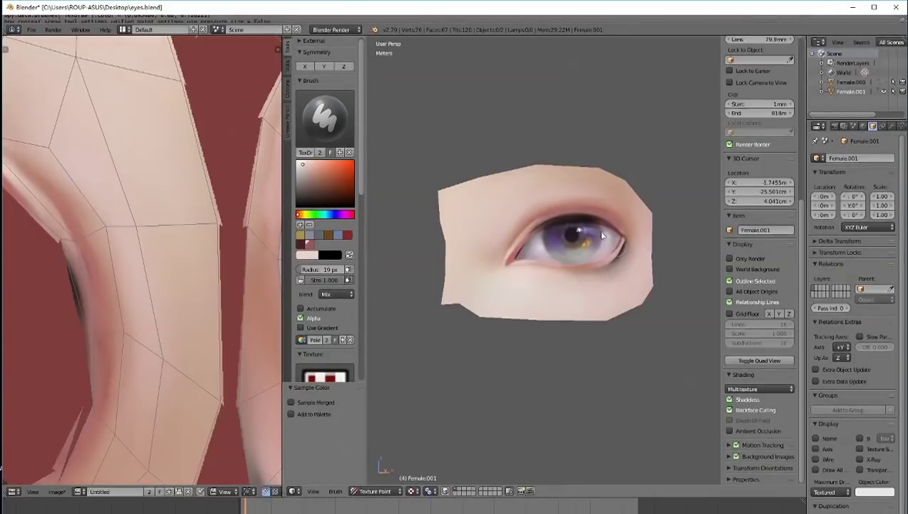
pyautogui.scroll(1, 538, 177)
pyautogui.press('f')
pyautogui.click(445, 212)
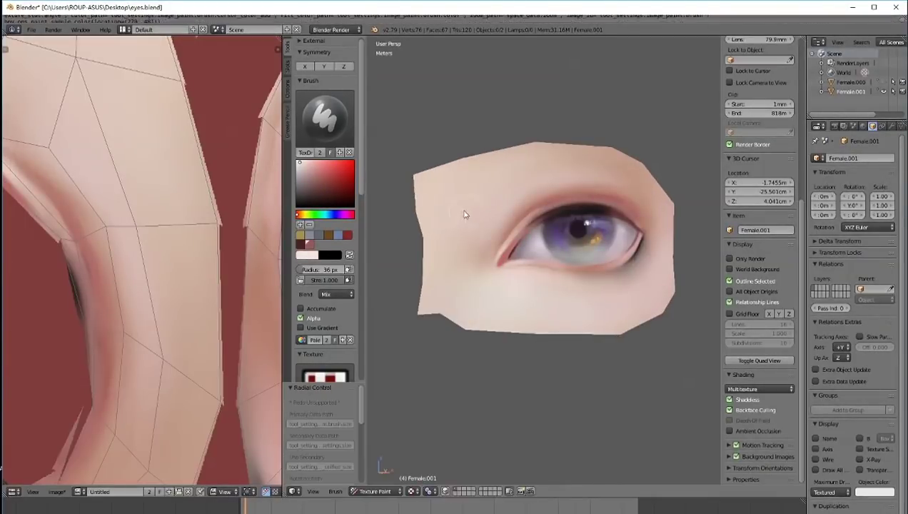
pyautogui.press('s')
pyautogui.press('f')
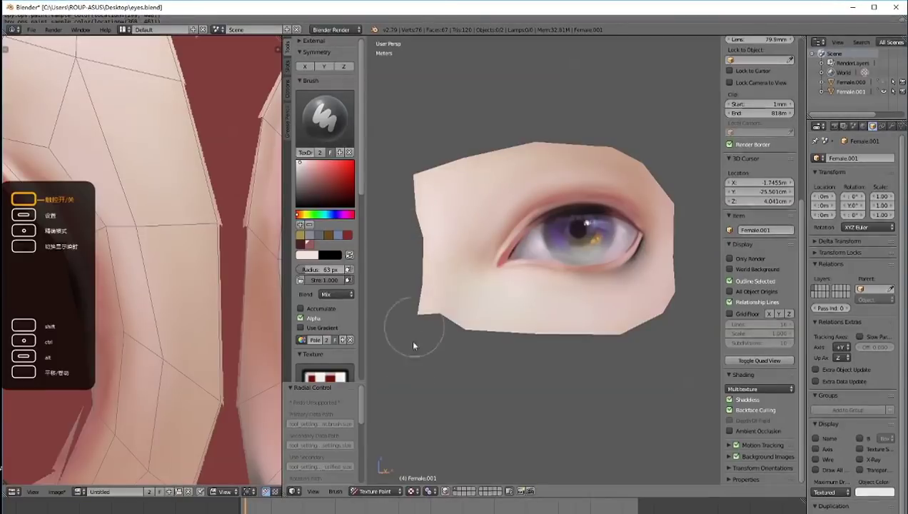
pyautogui.click(512, 311)
pyautogui.press('s')
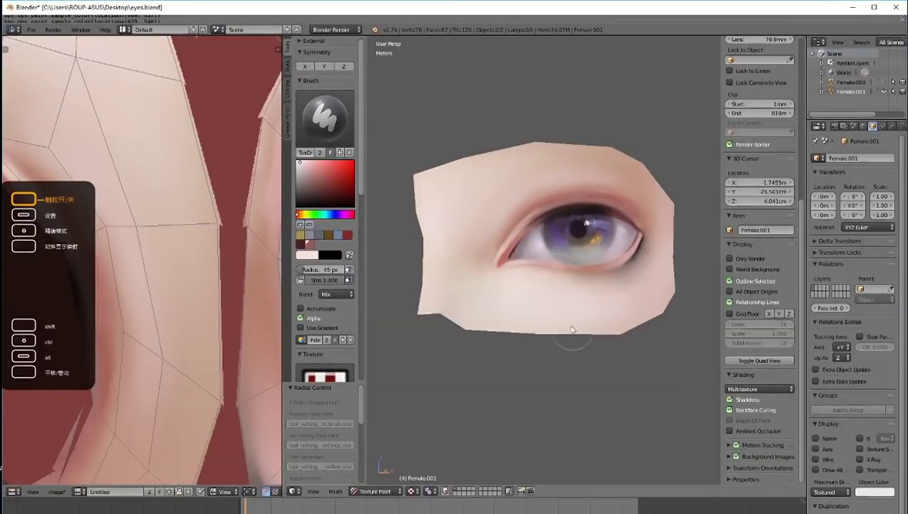
# Use white with a 5 px brush to dab small wet highlights along the lower eyelid edge near the tear duct.
pyautogui.scroll(3, 550, 296)
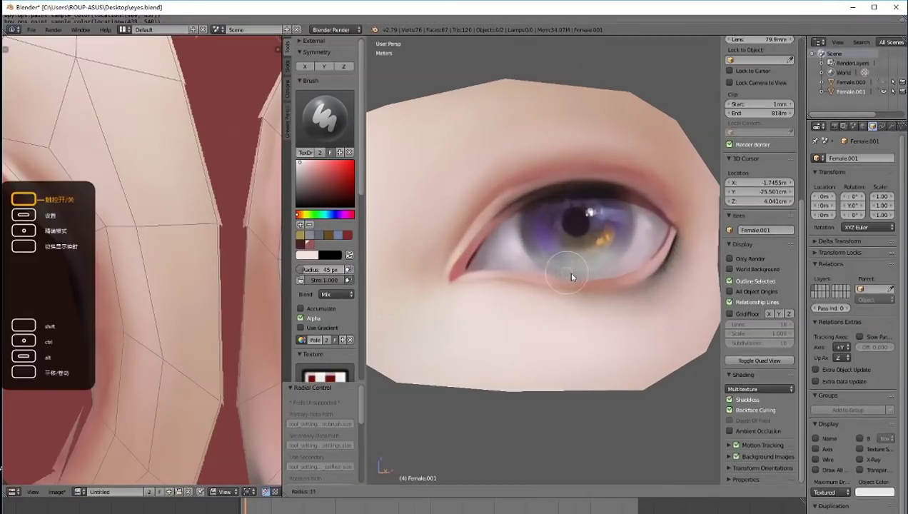
pyautogui.click(566, 274)
pyautogui.press('s')
pyautogui.press('s')
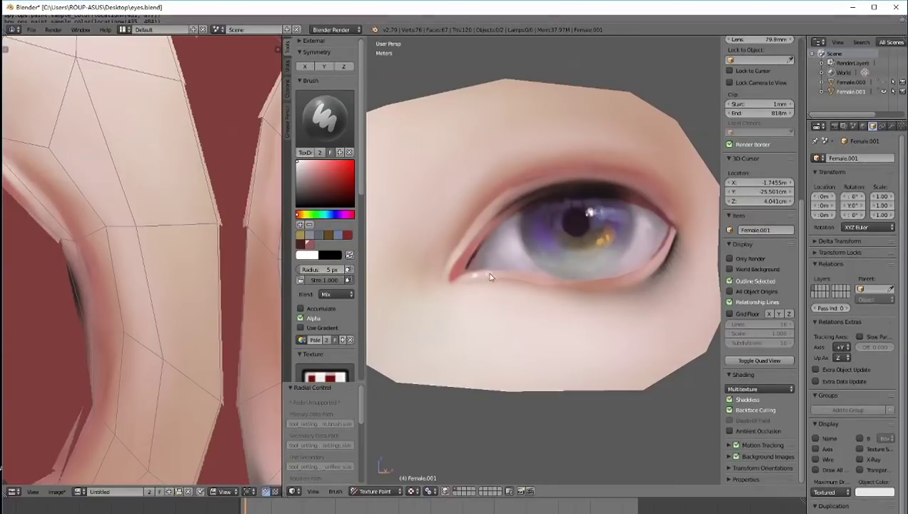
pyautogui.scroll(-4, 521, 278)
pyautogui.scroll(5, 543, 285)
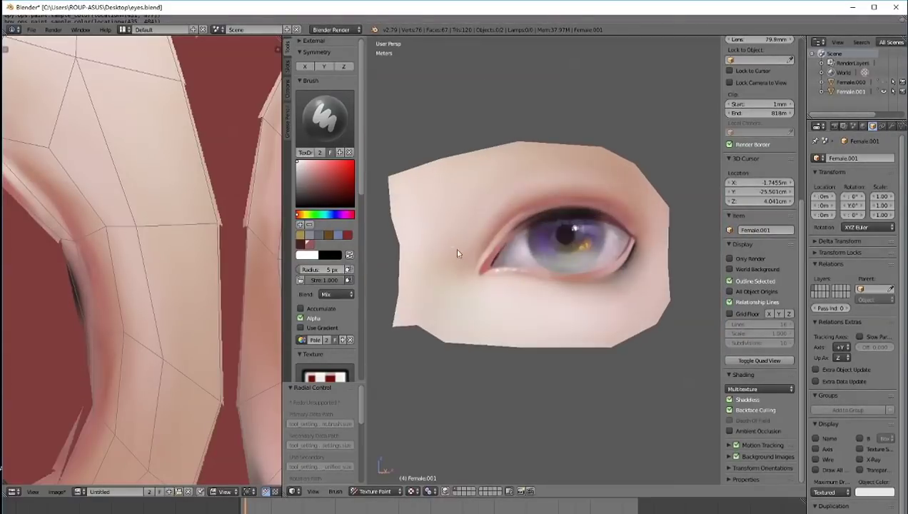
# Sample a muted red and touch up the tear duct at the inner eye corner with the 5 px brush.
pyautogui.press('s')
pyautogui.press('s')
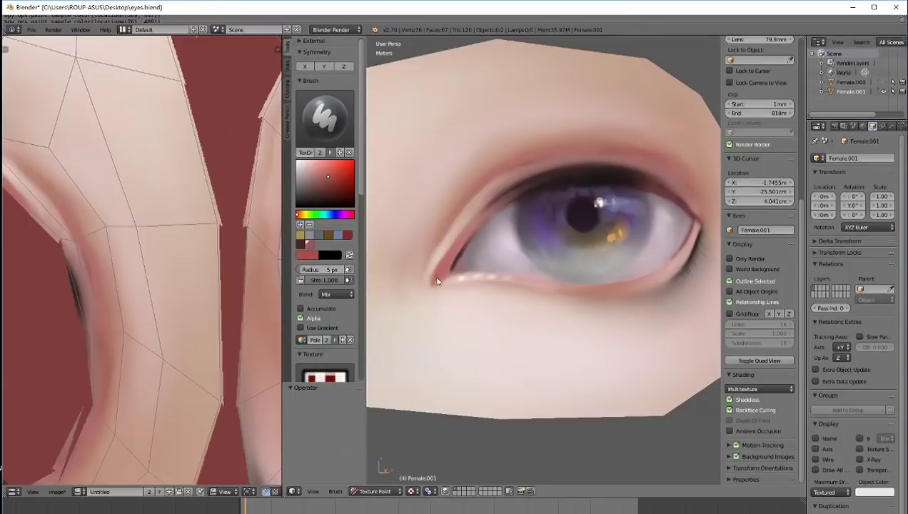
pyautogui.press('s')
pyautogui.scroll(-2, 453, 136)
pyautogui.press('s')
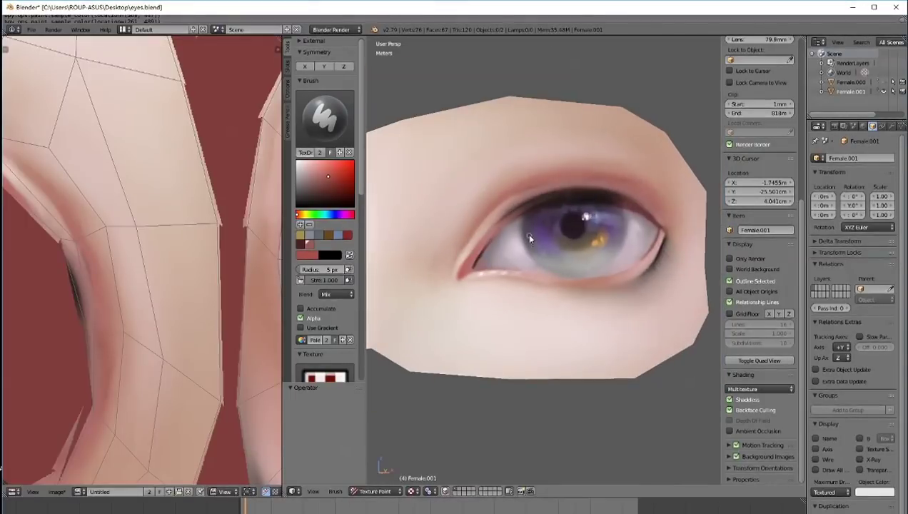
# Sample a dark purple and deepen the shading on the upper inner edge of the iris with a 12 px brush.
pyautogui.press('f')
pyautogui.click(525, 214)
pyautogui.press('s')
pyautogui.scroll(-8, 606, 222)
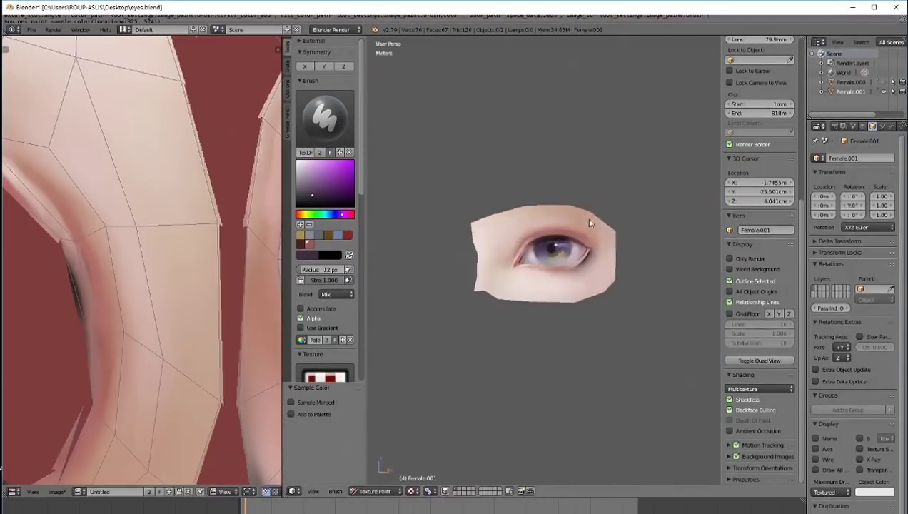
pyautogui.scroll(3, 559, 330)
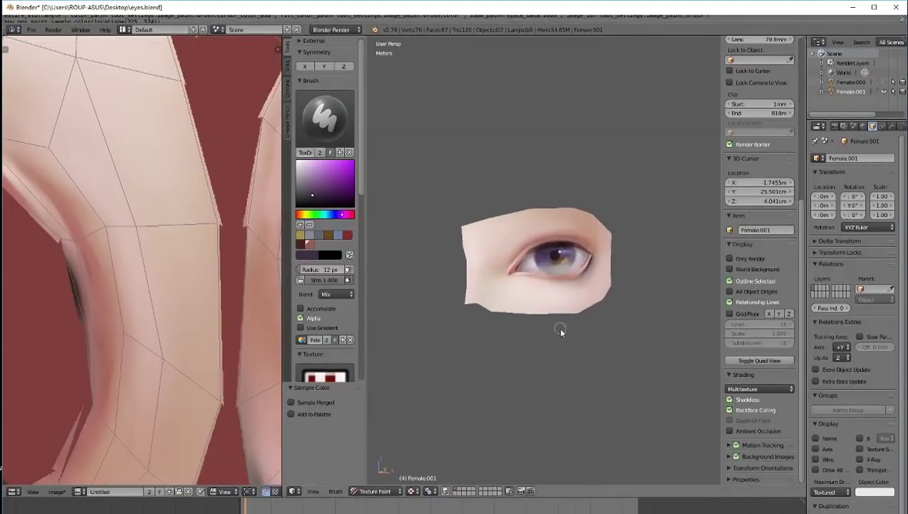
# Toggle the visibility of Female.000, select the eye mesh in the viewport, and return to Texture Paint mode.
pyautogui.press('Tab')
pyautogui.scroll(2, 560, 314)
pyautogui.click(884, 82)
pyautogui.scroll(1, 590, 222)
pyautogui.rightClick(590, 222)
pyautogui.press('Tab')
pyautogui.scroll(1, 645, 221)
pyautogui.press('Tab')
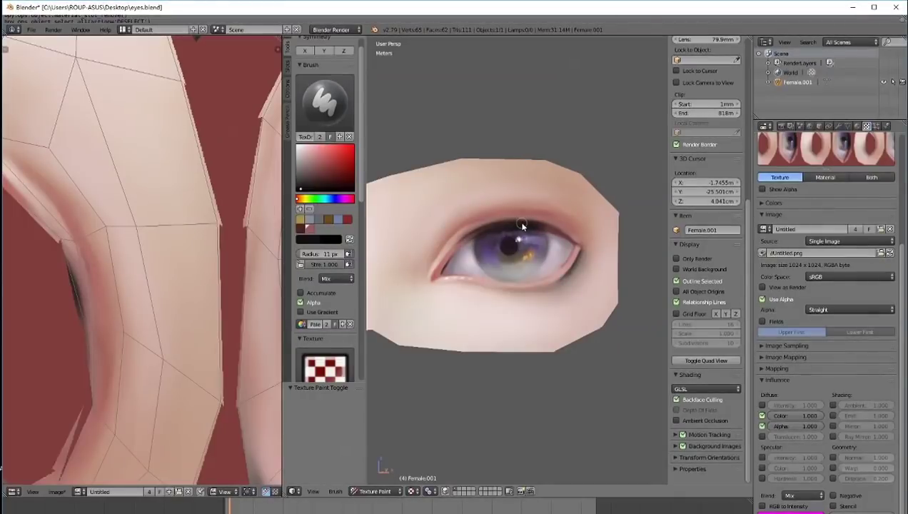
# Switch to the Smear brush at 10 px, pull short lashes from the upper lash line, and undo the last stroke.
pyautogui.press('s')
pyautogui.click(326, 107)
pyautogui.click(430, 161)
pyautogui.press('f')
pyautogui.click(528, 224)
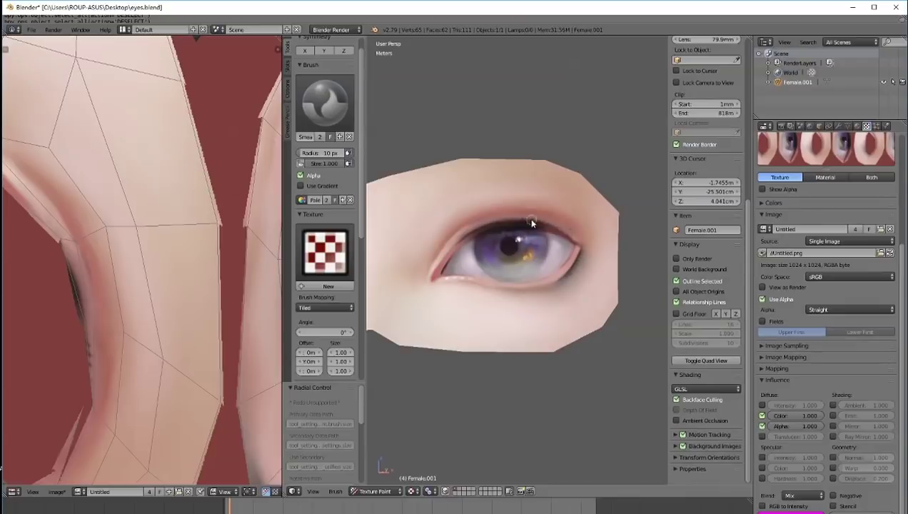
pyautogui.moveTo(531, 222); pyautogui.dragTo(540, 215)
pyautogui.hotkey('ctrl', 'z')
# Switch to the TexDraw brush, sample a dark brown, and paint fine lashes along the outer part of the upper lash line at 10 px.
pyautogui.click(325, 105)
pyautogui.click(504, 163)
pyautogui.press('s')
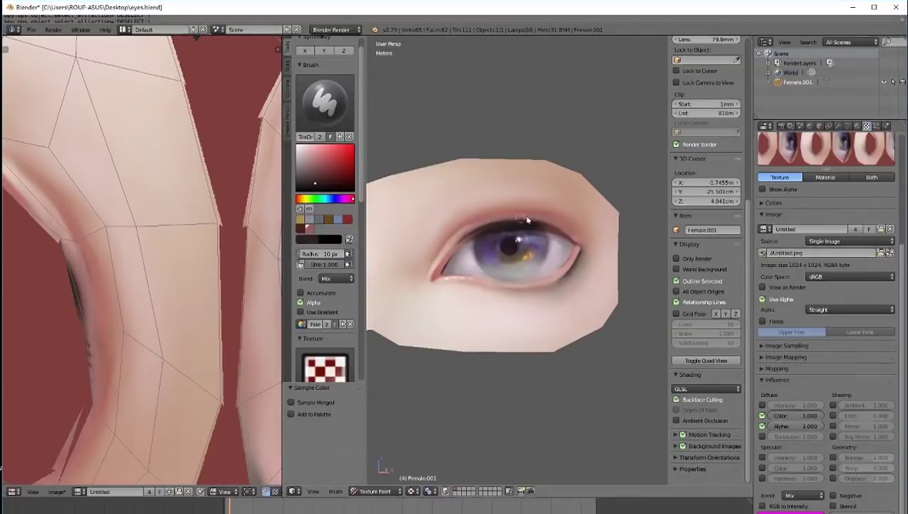
pyautogui.moveTo(544, 225)
pyautogui.keyDown('shift'); pyautogui.mouseDown(button='middle')
pyautogui.moveTo(537, 230)
pyautogui.moveTo(571, 200)
pyautogui.moveTo(546, 216)
pyautogui.mouseUp(button='middle'); pyautogui.keyUp('shift')
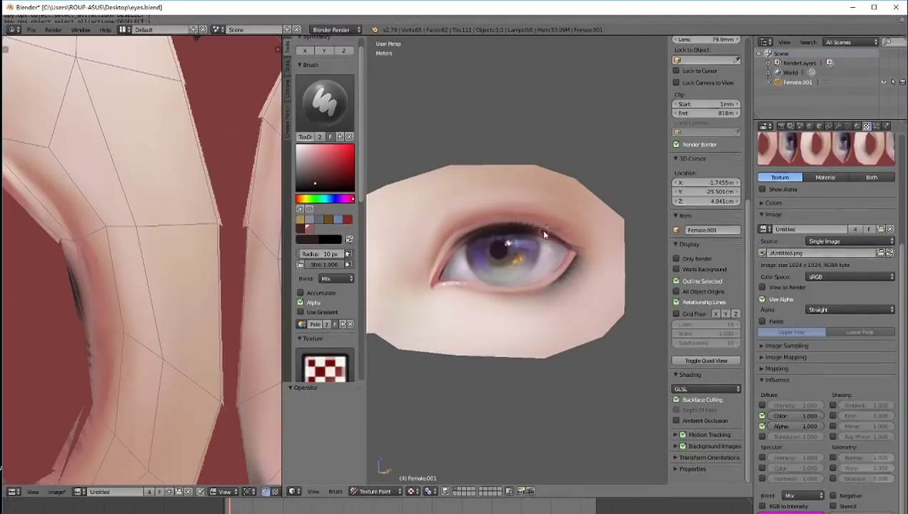
pyautogui.moveTo(543, 234); pyautogui.dragTo(574, 238)
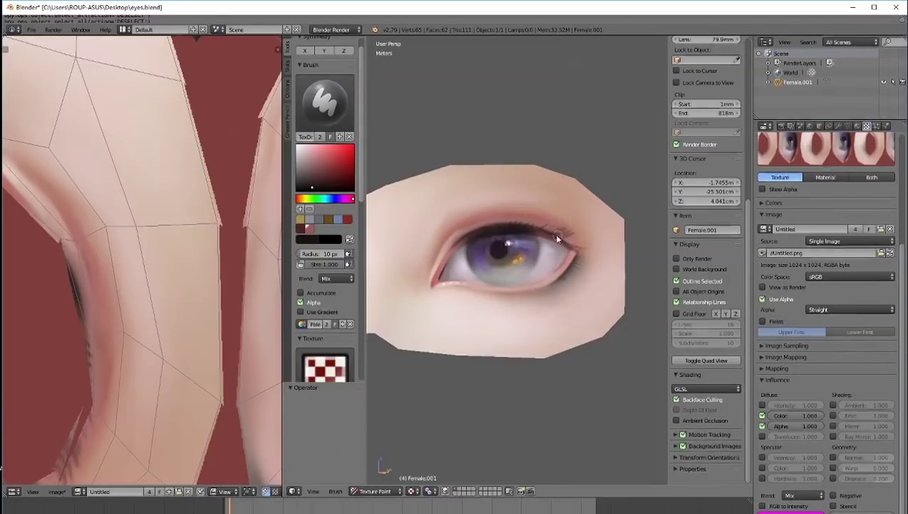
pyautogui.scroll(-3, 571, 240)
pyautogui.scroll(3, 581, 241)
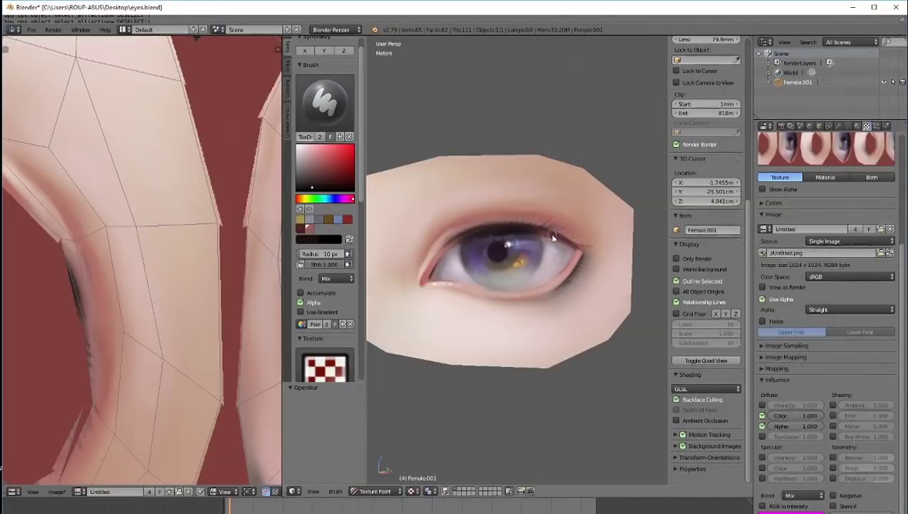
# Sample a muted red from the skin and redden the crease of the upper eyelid with the 10 px brush.
pyautogui.moveTo(535, 232); pyautogui.dragTo(481, 217, button='middle')
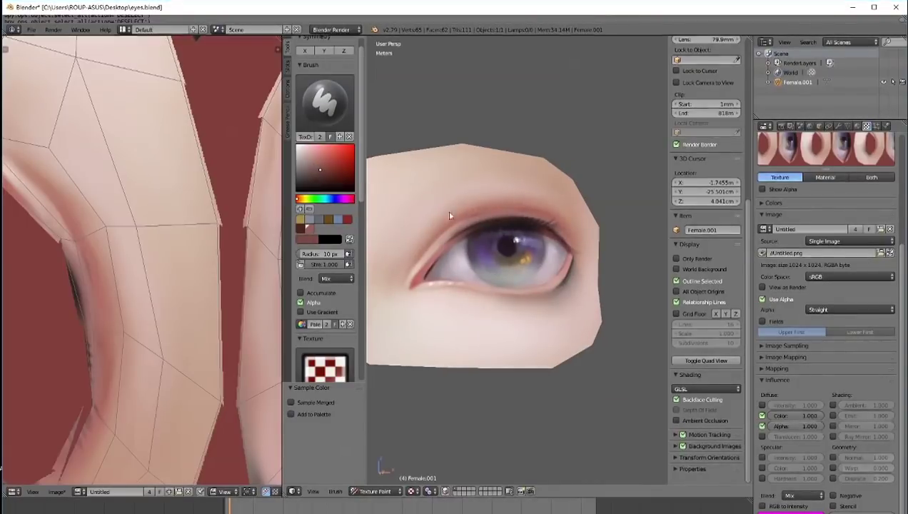
pyautogui.press('s')
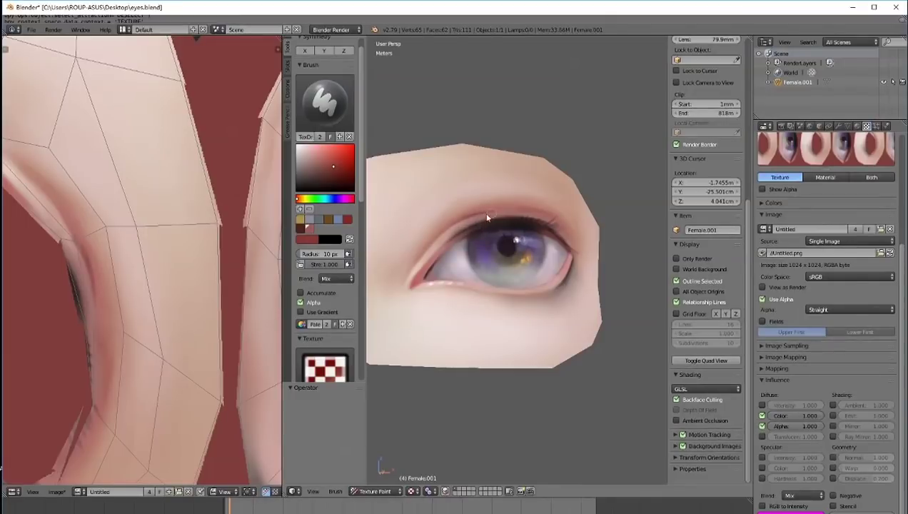
pyautogui.moveTo(484, 213); pyautogui.dragTo(542, 217)
pyautogui.scroll(-5, 478, 213)
pyautogui.moveTo(528, 210); pyautogui.dragTo(574, 197, button='middle')
pyautogui.scroll(4, 575, 197)
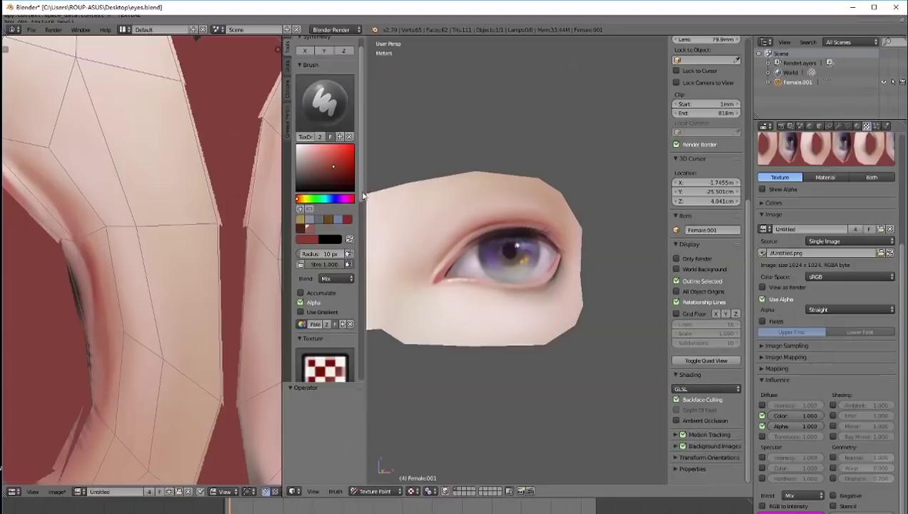
pyautogui.scroll(-8, 360, 198)
pyautogui.scroll(1, 529, 219)
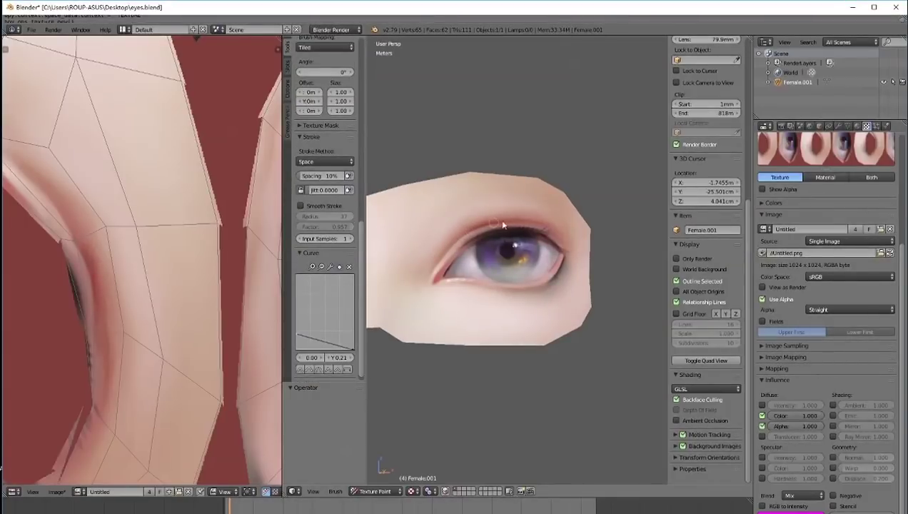
pyautogui.moveTo(486, 221); pyautogui.dragTo(543, 227)
pyautogui.scroll(-4, 530, 225)
pyautogui.moveTo(550, 277); pyautogui.dragTo(527, 251, button='middle')
pyautogui.scroll(3, 528, 250)
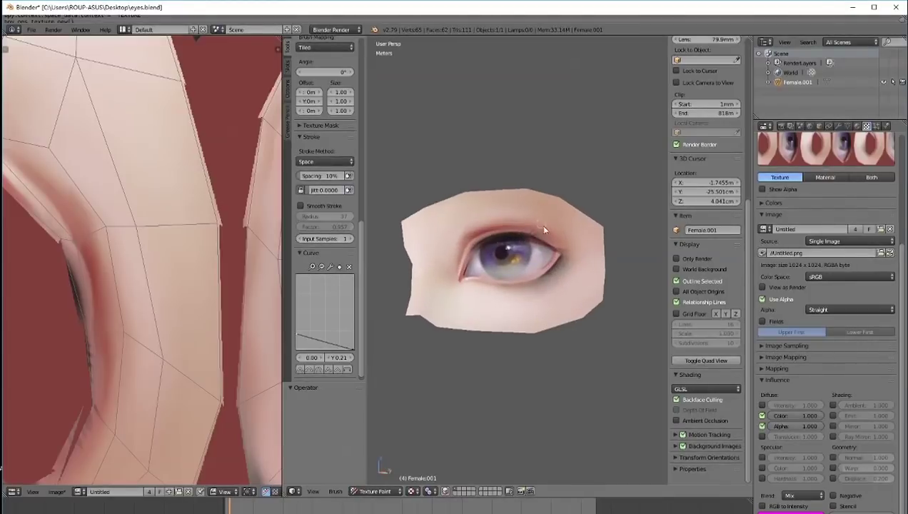
# Sample nearby skin tones, resize the brush, and blend the outer part of the upper eyelid crease.
pyautogui.press('s')
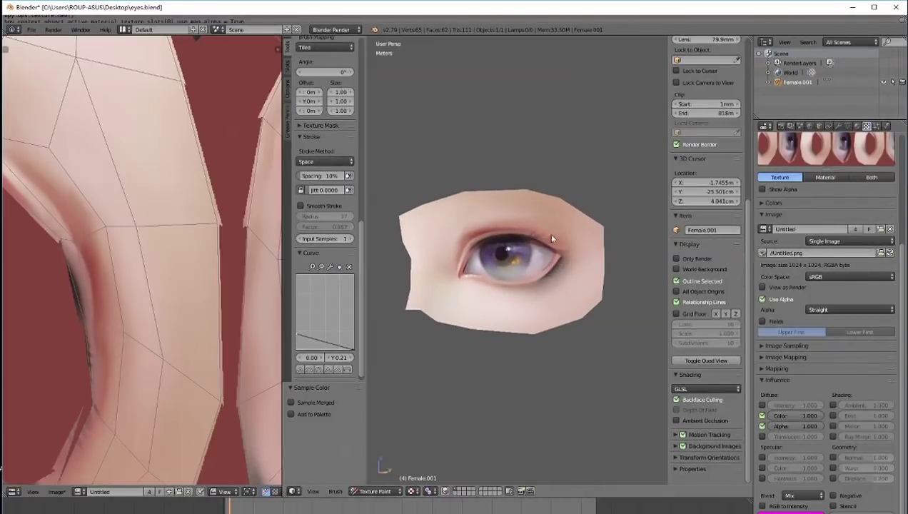
pyautogui.press('f')
pyautogui.click(514, 216)
pyautogui.press('s')
pyautogui.moveTo(445, 244); pyautogui.dragTo(537, 192, button='middle')
pyautogui.scroll(2, 485, 192)
# Sample skin and red tones around the inner eye corner and refine the red edge of the tear duct.
pyautogui.moveTo(454, 203); pyautogui.dragTo(434, 234, button='middle')
pyautogui.press('s')
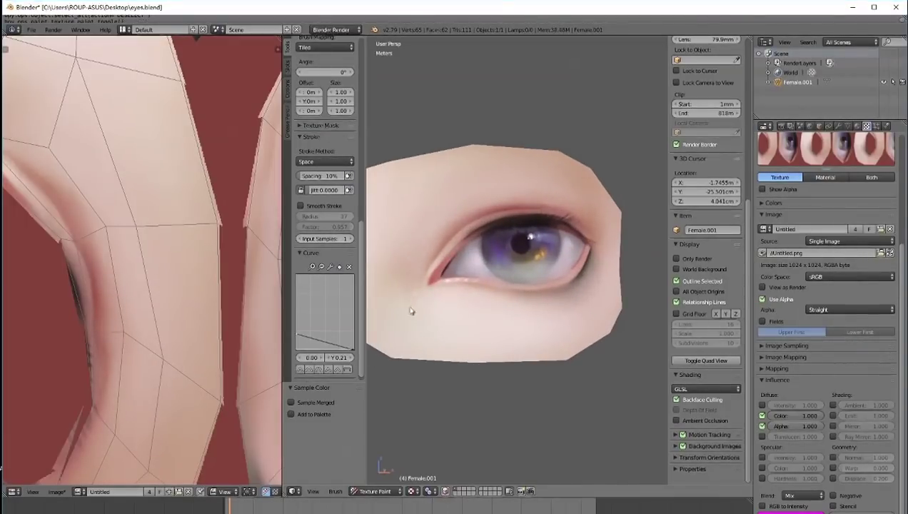
pyautogui.press('s')
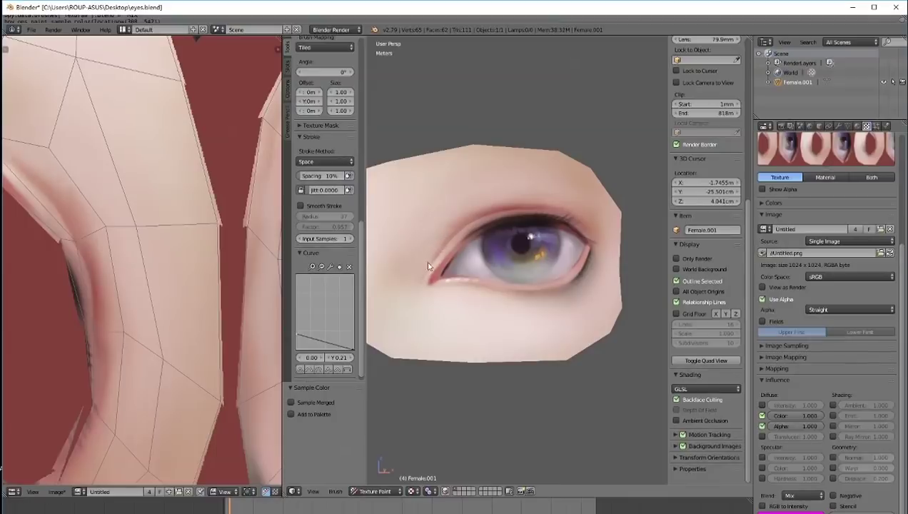
pyautogui.scroll(-3, 528, 243)
pyautogui.scroll(3, 618, 264)
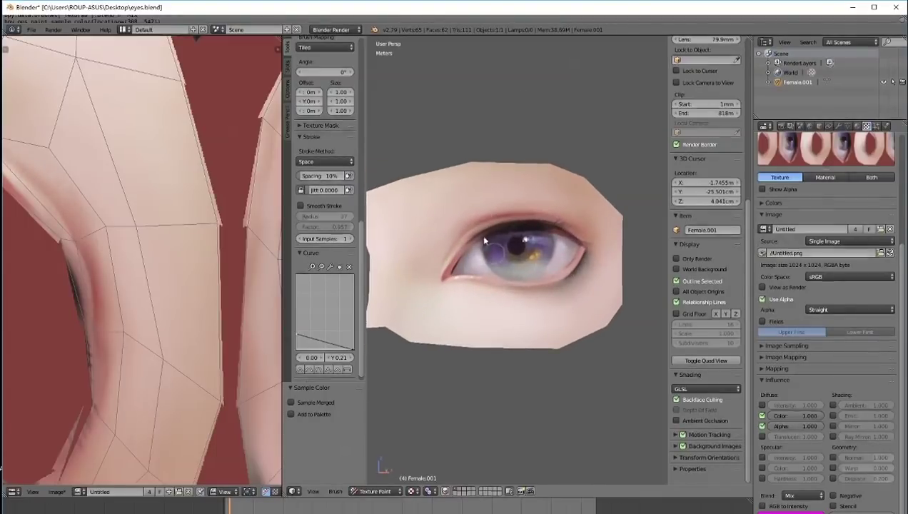
# Pick a muted blue, set the brush radius to 17 px, and paint a soft tint on the upper inner part of the iris.
pyautogui.scroll(6, 324, 182)
pyautogui.moveTo(327, 181); pyautogui.dragTo(316, 176)
pyautogui.press('f')
pyautogui.click(492, 248)
pyautogui.moveTo(488, 247); pyautogui.dragTo(488, 253)
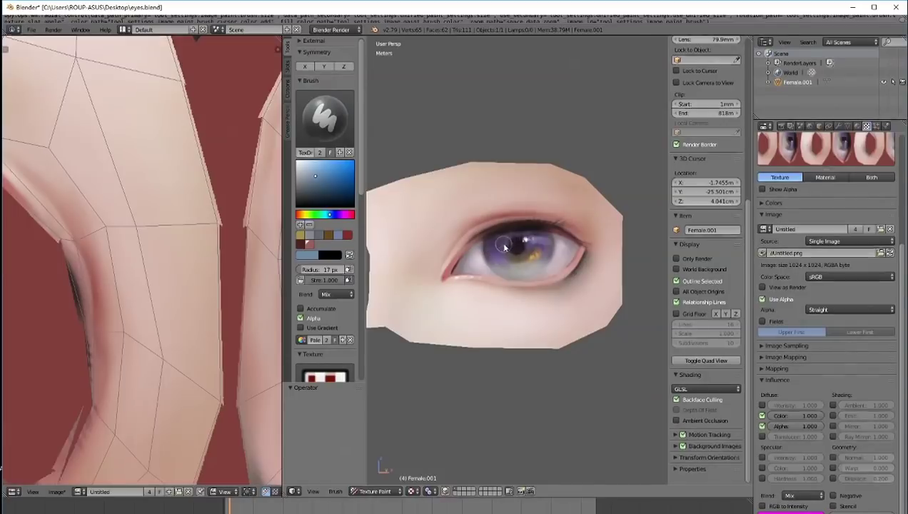
# Save the painted texture image.
pyautogui.scroll(-3, 486, 202)
pyautogui.hotkey('alt', 's')
pyautogui.moveTo(515, 344)
pyautogui.mouseDown(button='middle')
pyautogui.moveTo(536, 402)
pyautogui.moveTo(525, 343)
pyautogui.mouseUp(button='middle')
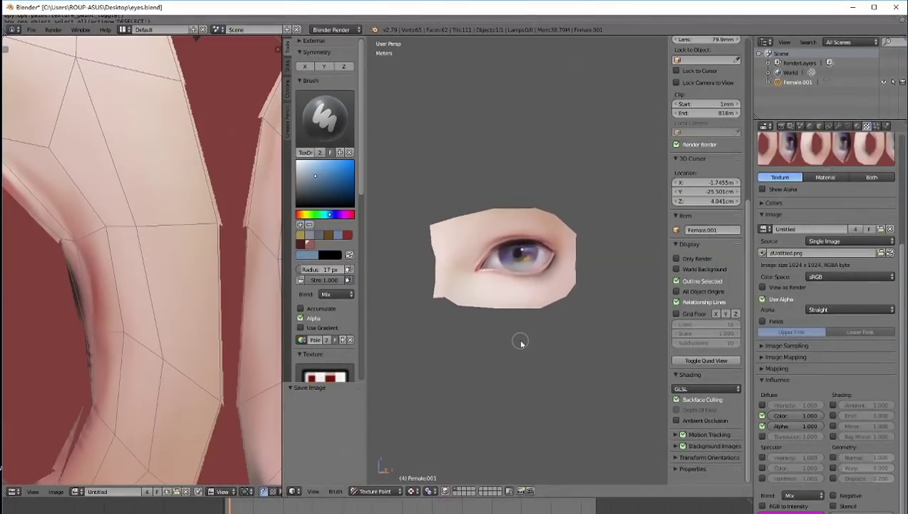
# Set the brush radius to 12 px and touch up the white of the eye near the outer corner.
pyautogui.scroll(5, 570, 207)
pyautogui.moveTo(571, 207); pyautogui.dragTo(535, 203, button='middle')
pyautogui.press('f')
pyautogui.click(562, 245)
pyautogui.moveTo(563, 245); pyautogui.dragTo(562, 239)
# Sample pink and dark red tones at the outer eye corner and define the lid edges there with a 7 px brush.
pyautogui.press('s')
pyautogui.scroll(3, 548, 240)
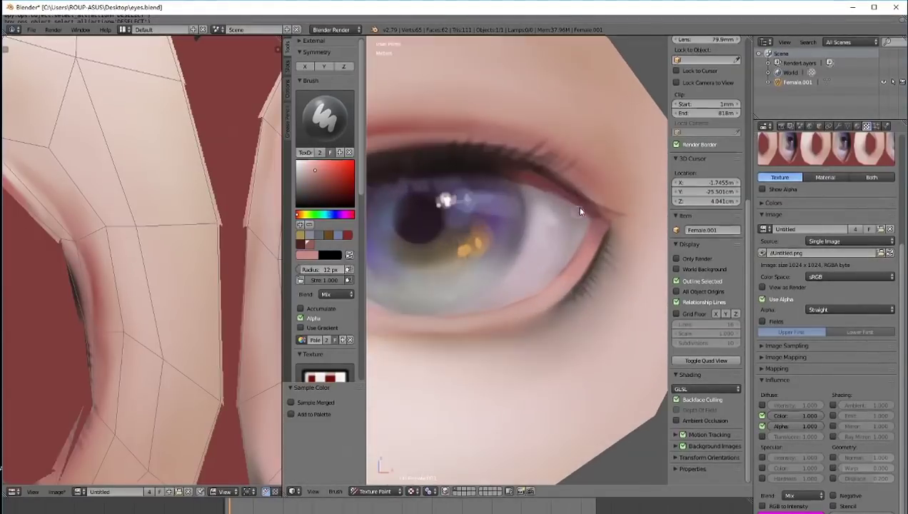
pyautogui.press('f')
pyautogui.click(580, 230)
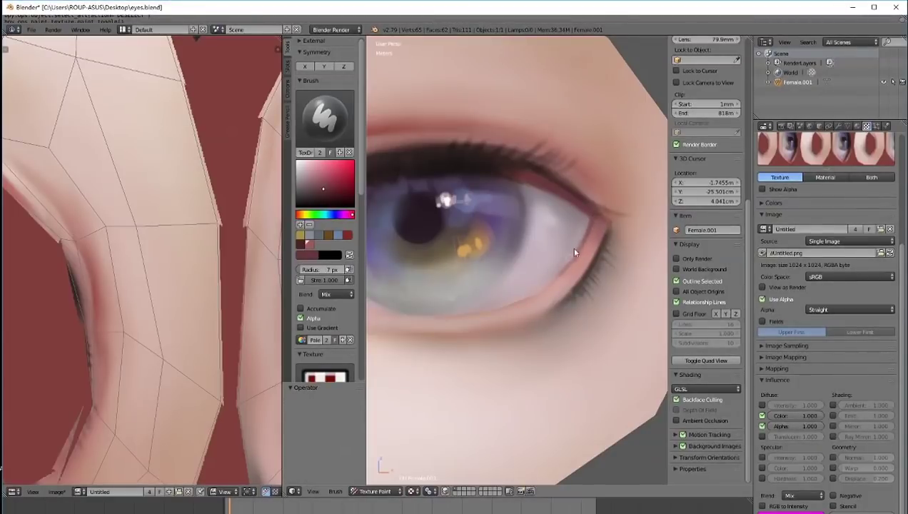
pyautogui.press('s')
pyautogui.scroll(-9, 591, 234)
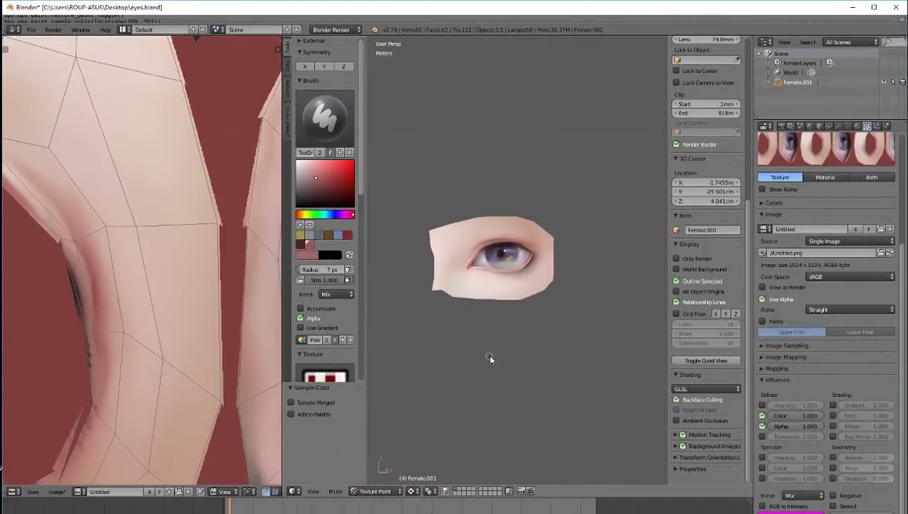
# Sample a light grey from the eye white and soften the inner edge of the iris with a 12 px brush.
pyautogui.scroll(10, 489, 353)
pyautogui.press('s')
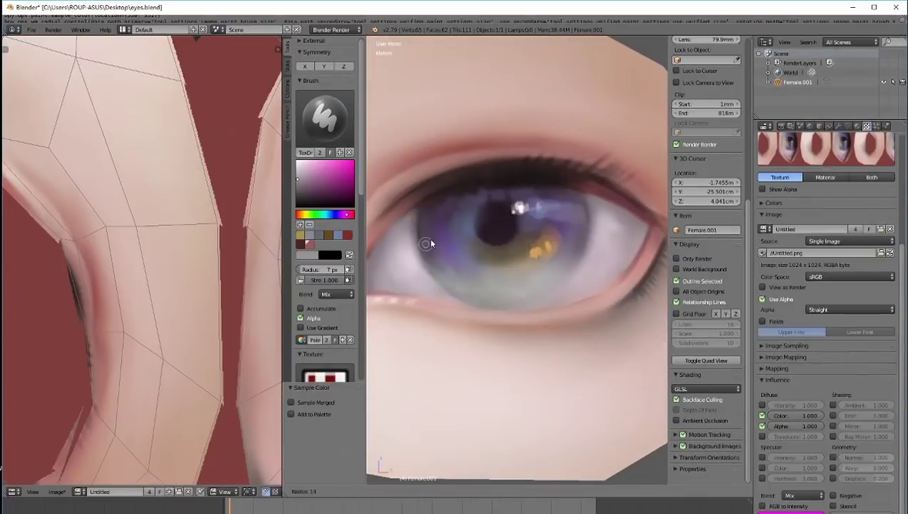
pyautogui.press('f')
pyautogui.click(422, 222)
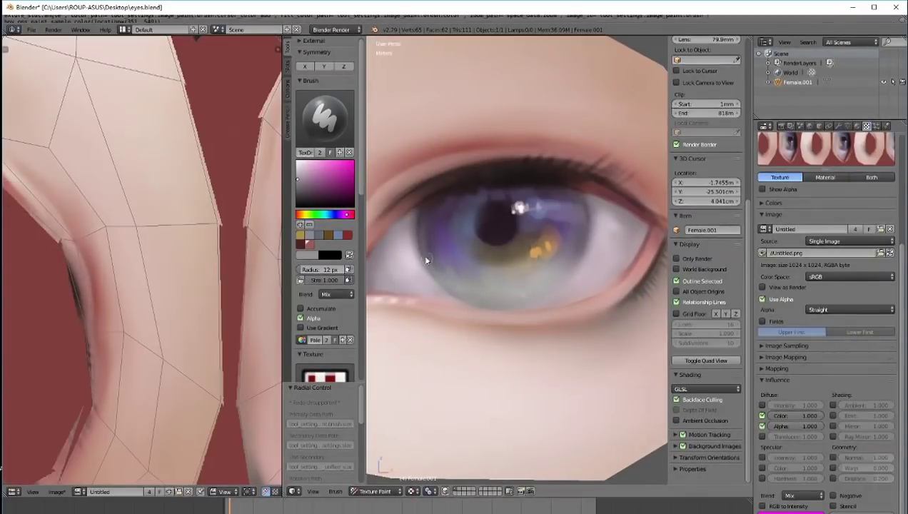
# Sample a near-white tone, set the brush blend mode to Overlay with a 25 px radius, and lighten the lower iris.
pyautogui.press('s')
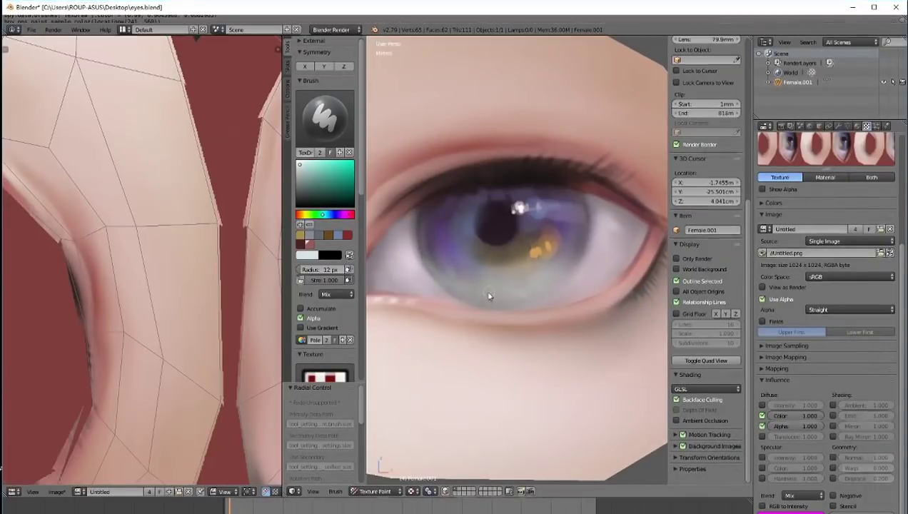
pyautogui.scroll(-7, 561, 316)
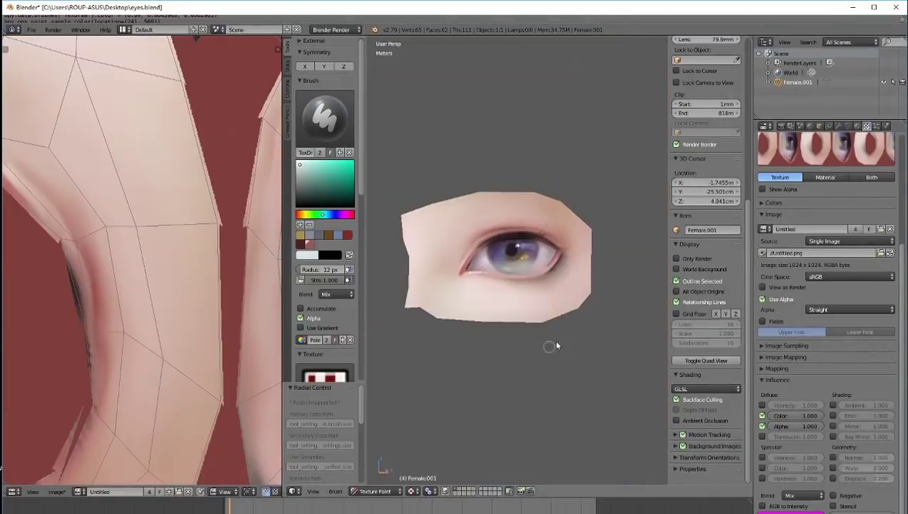
pyautogui.scroll(-5, 571, 356)
pyautogui.scroll(10, 555, 285)
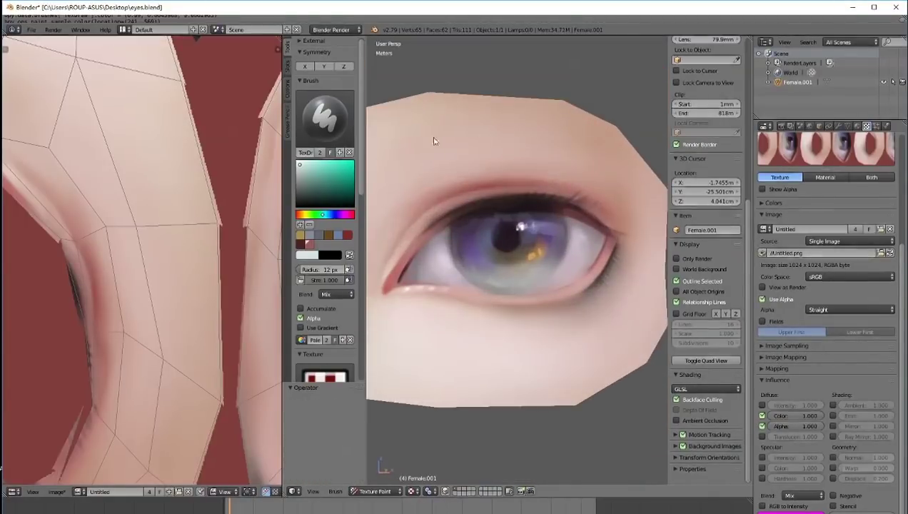
pyautogui.click(337, 294)
pyautogui.click(337, 184)
pyautogui.press('f')
pyautogui.click(489, 272)
pyautogui.press('f')
pyautogui.click(479, 273)
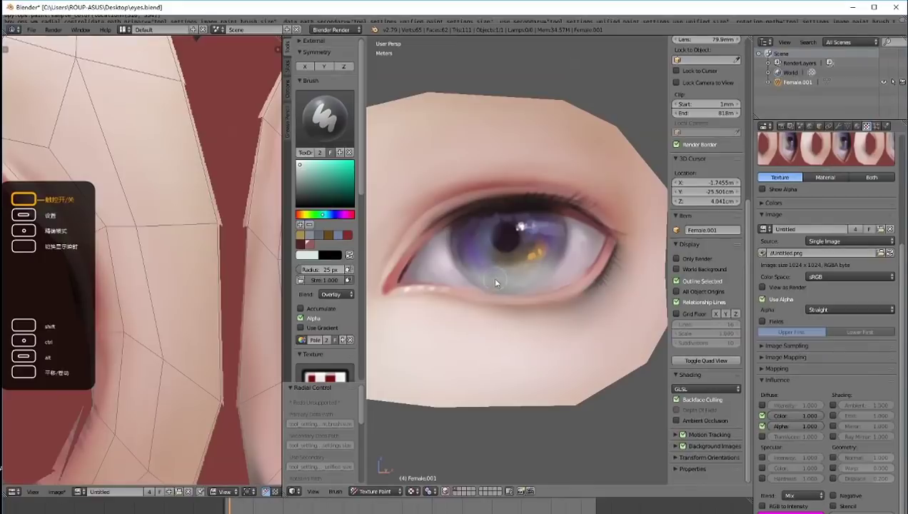
# Reduce the Overlay brush to 10 px and paint a brighter highlight along the lower edge of the iris.
pyautogui.press('f')
pyautogui.click(493, 280)
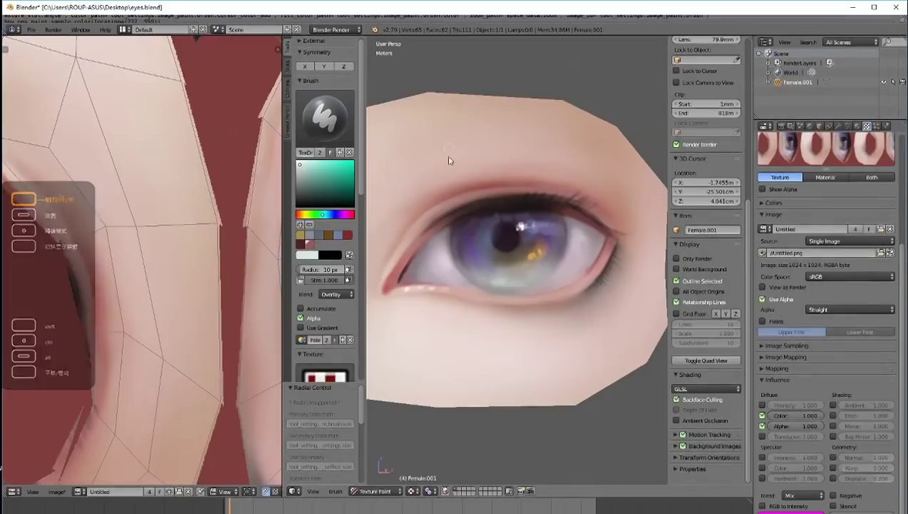
pyautogui.press('s')
pyautogui.scroll(-5, 478, 232)
pyautogui.scroll(3, 525, 254)
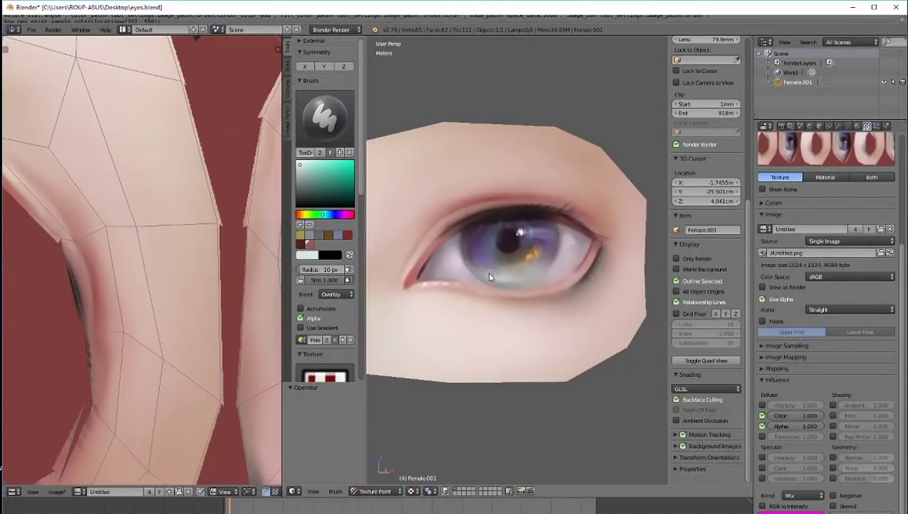
# Sample a pinkish white and touch up the tear duct at the inner eye corner with the 10 px Overlay brush.
pyautogui.moveTo(501, 296); pyautogui.dragTo(541, 304, button='middle')
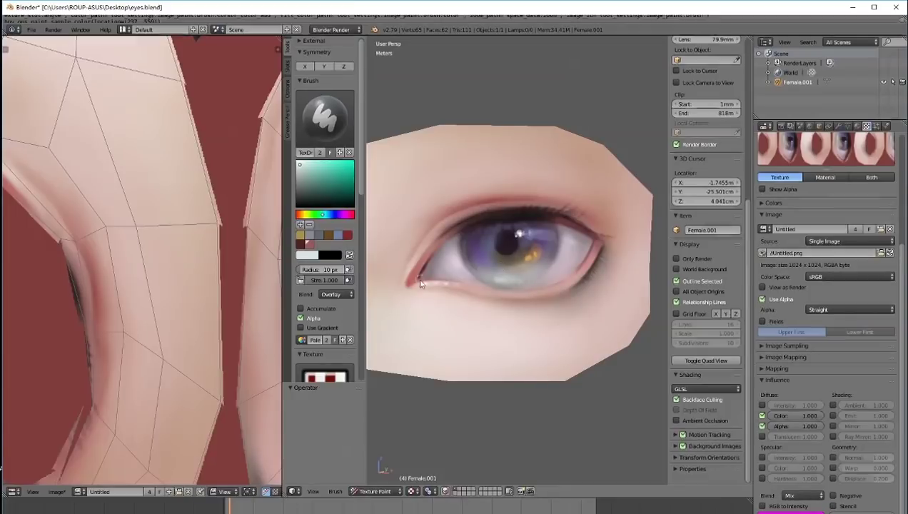
pyautogui.press('s')
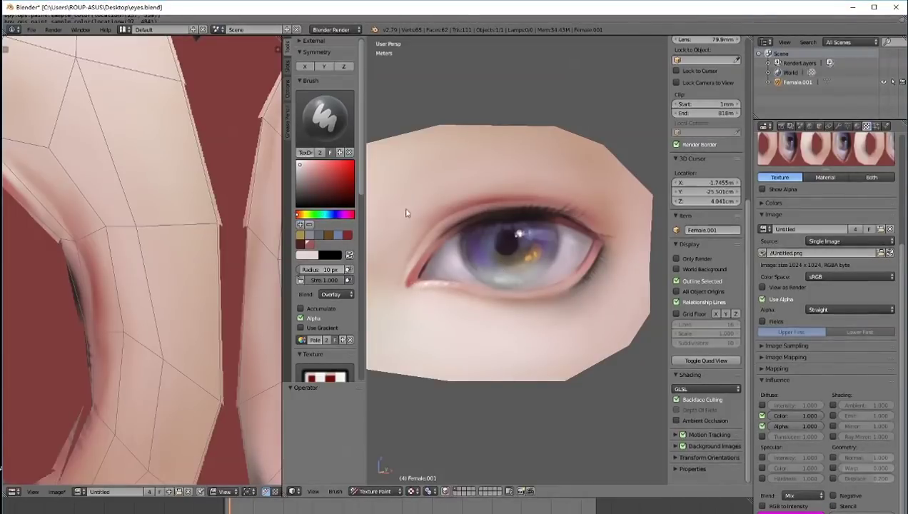
pyautogui.scroll(-4, 431, 186)
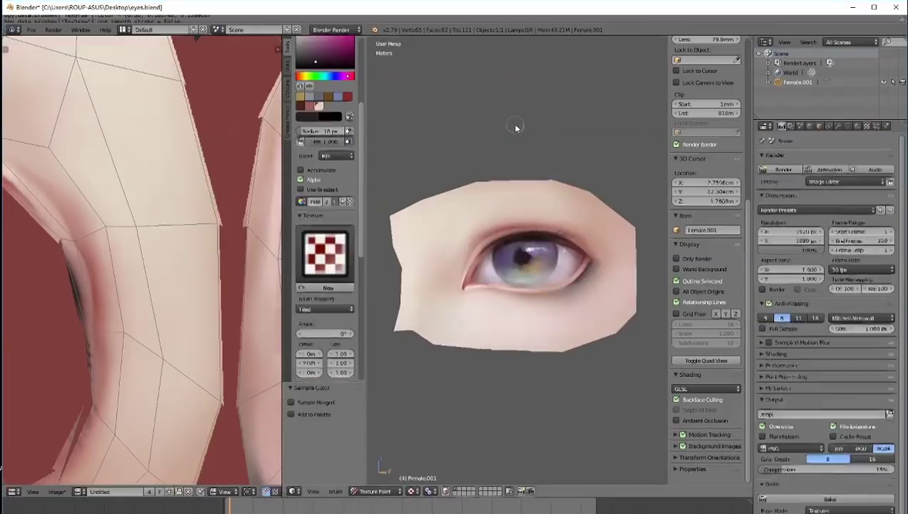
# Sample the iris purple, shift it to a saturated blue, and paint blue tones into the iris around the pupil with the 18 px Mix brush.
pyautogui.scroll(4, 499, 164)
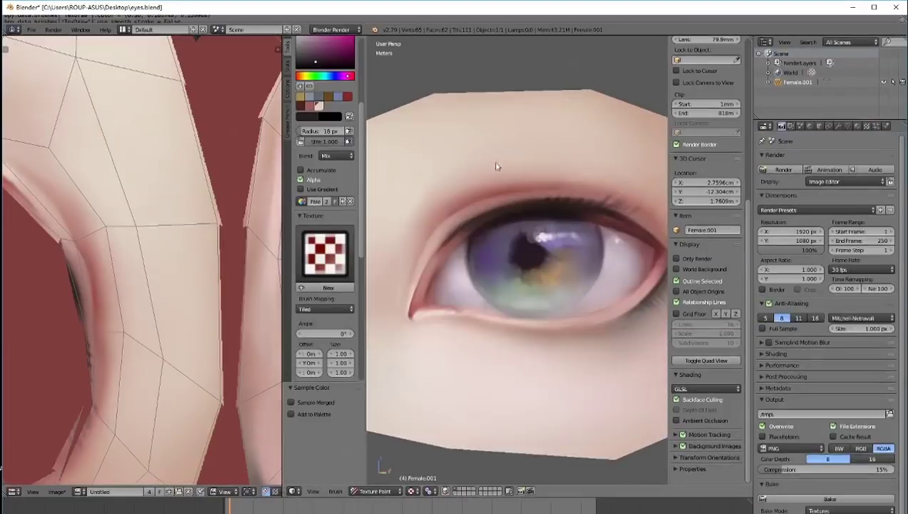
pyautogui.press('s')
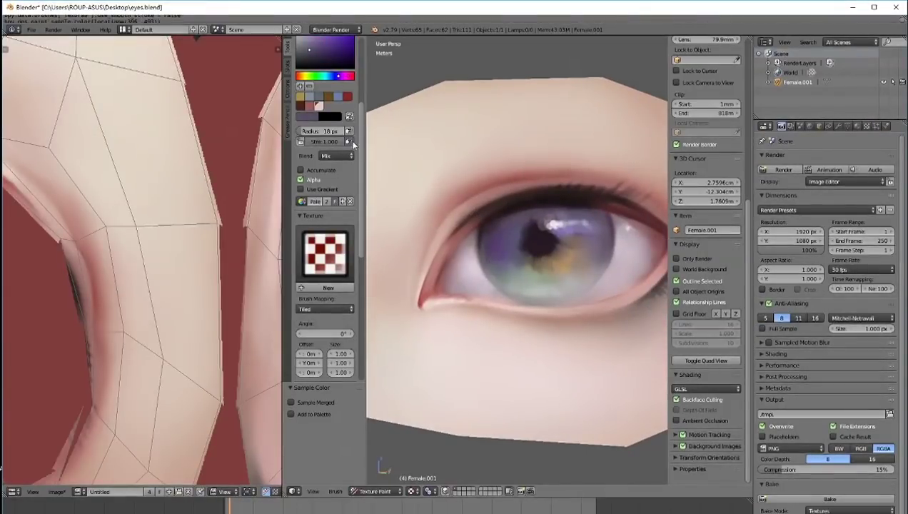
pyautogui.scroll(5, 349, 140)
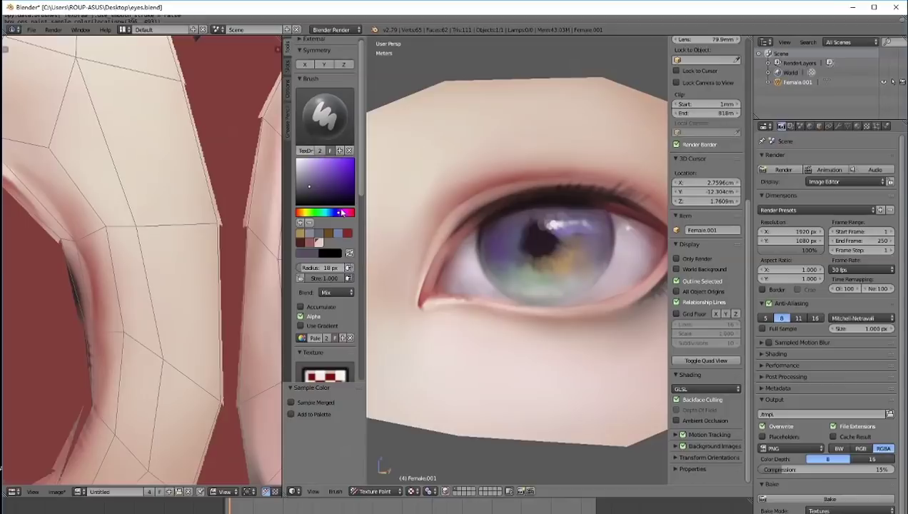
pyautogui.moveTo(346, 215); pyautogui.dragTo(331, 215)
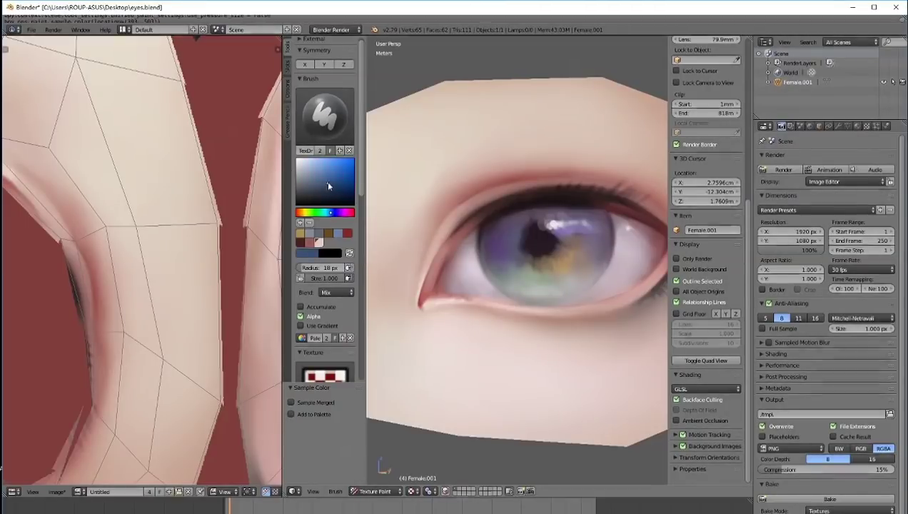
pyautogui.press('s')
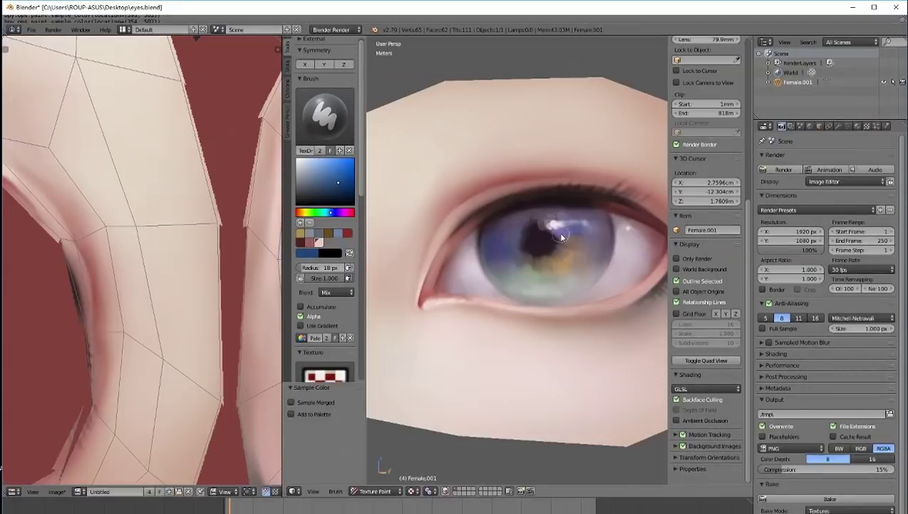
pyautogui.moveTo(559, 238)
pyautogui.mouseDown()
pyautogui.moveTo(582, 246)
pyautogui.moveTo(570, 237)
pyautogui.mouseUp()
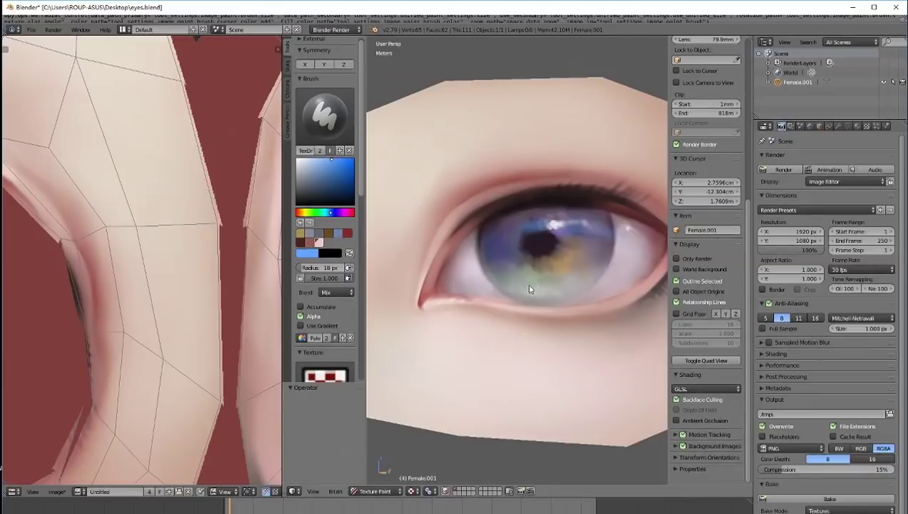
# Sample the pale green and muted purple tones and blend them into the lower and inner iris with the 18 px Mix brush.
pyautogui.press('s')
pyautogui.press('s')
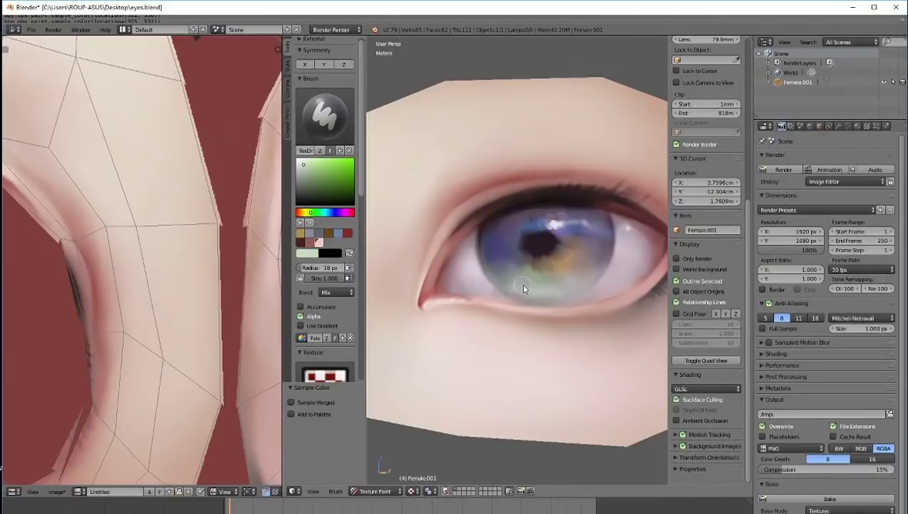
pyautogui.scroll(-3, 544, 287)
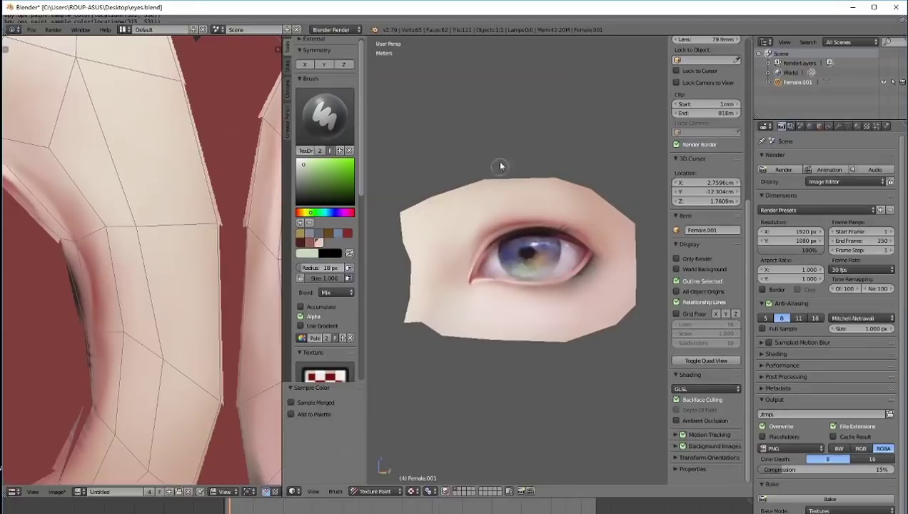
pyautogui.scroll(5, 499, 152)
pyautogui.press('s')
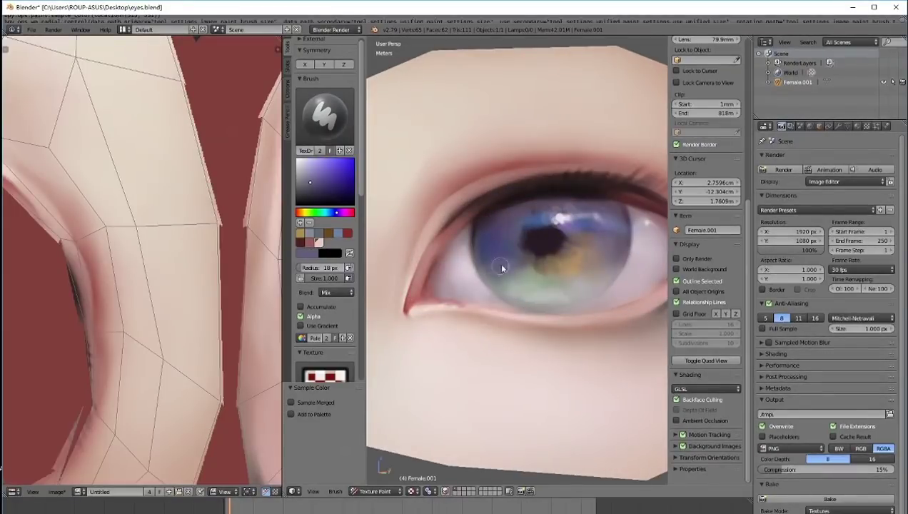
pyautogui.press('s')
# Reduce the Mix brush to 6 px and refine the iris around the pupil with sampled dark purple and blue tones.
pyautogui.press('f')
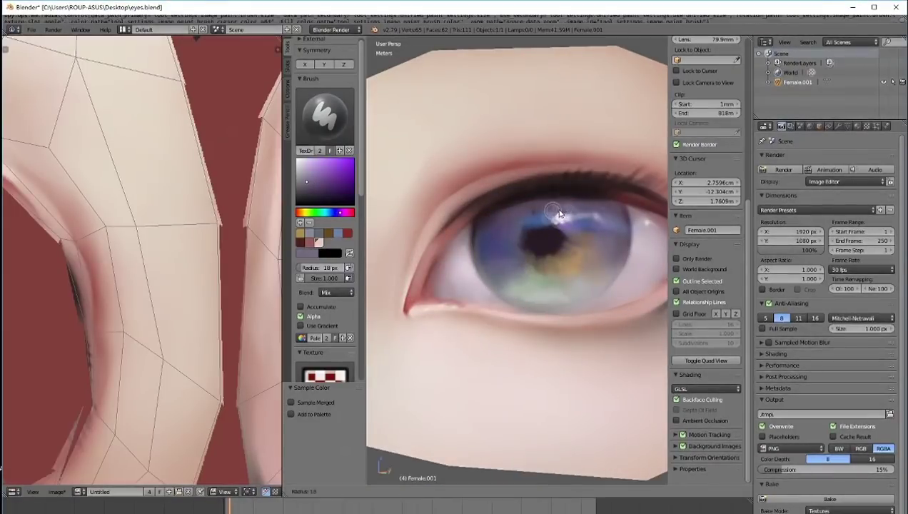
pyautogui.click(530, 228)
pyautogui.press('s')
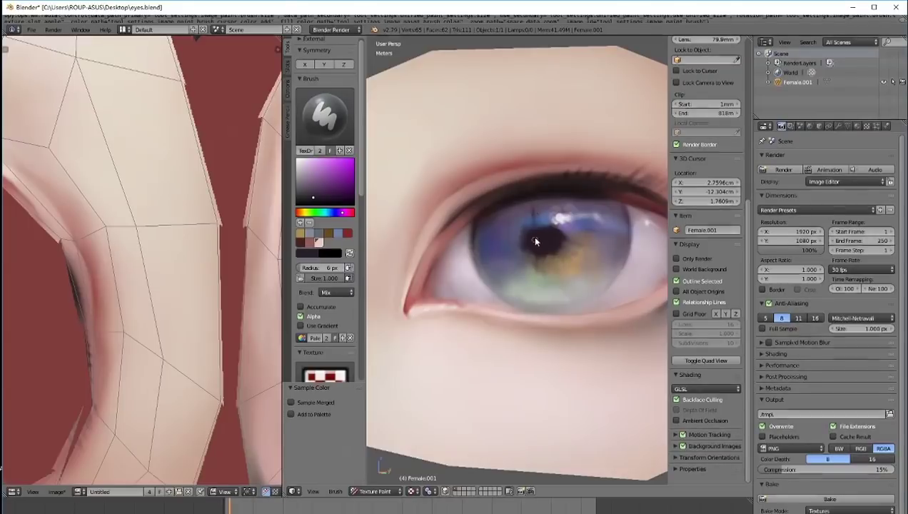
pyautogui.press('s')
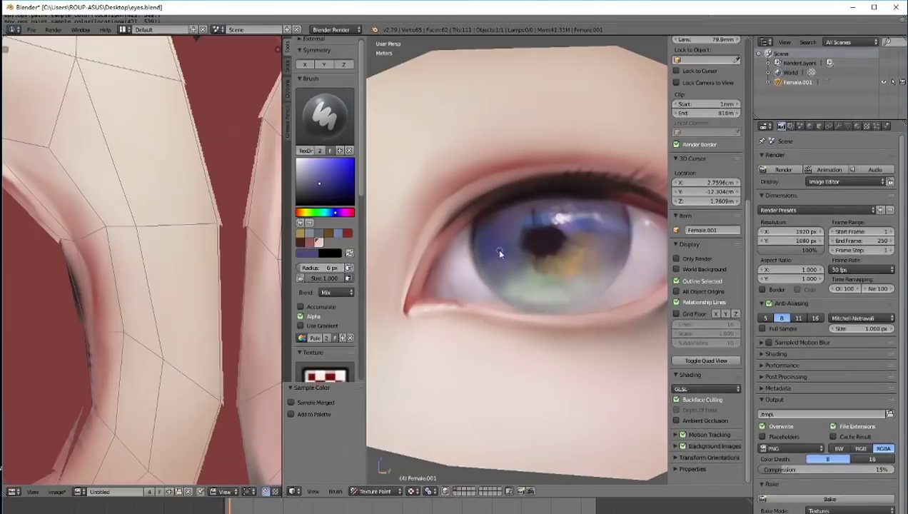
# Sample a light blue, set the brush blend mode to Color with a 23 px radius, and tint the eye white near the inner corner.
pyautogui.press('s')
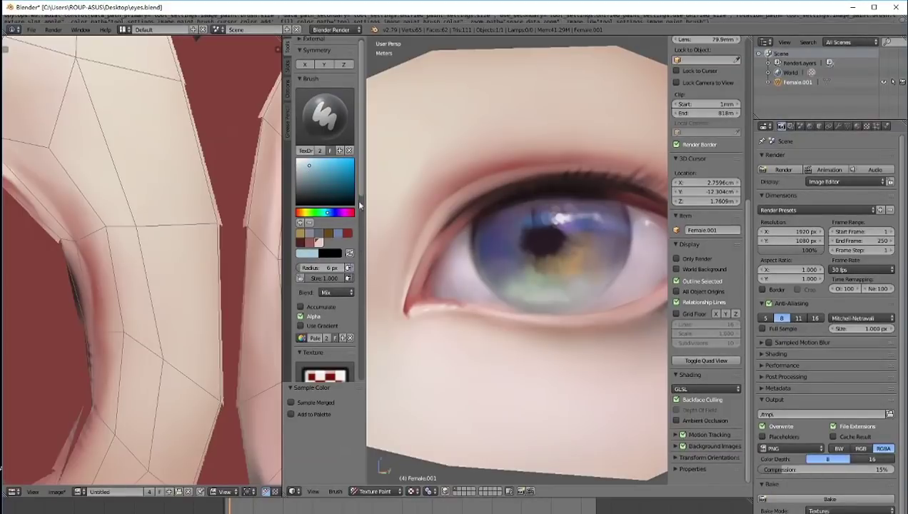
pyautogui.scroll(-2, 360, 196)
pyautogui.click(337, 256)
pyautogui.click(401, 132)
pyautogui.press('f')
pyautogui.click(409, 235)
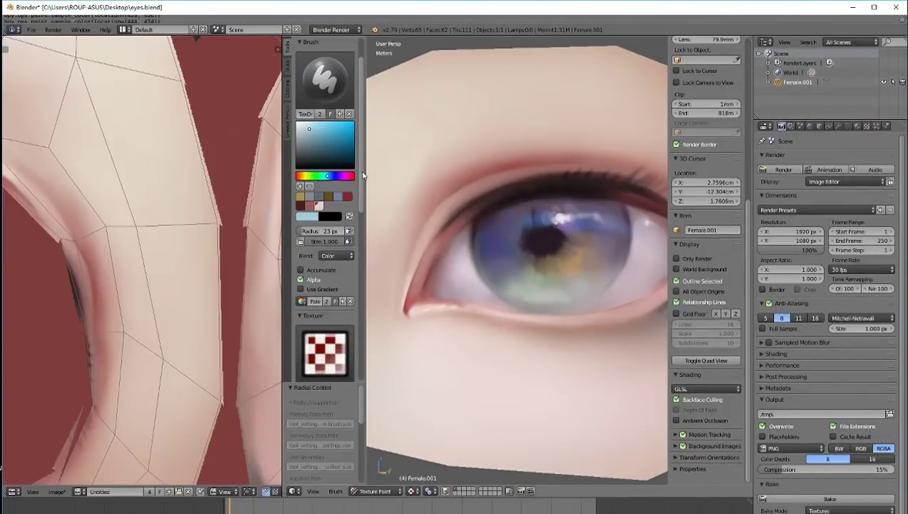
pyautogui.scroll(-5, 362, 175)
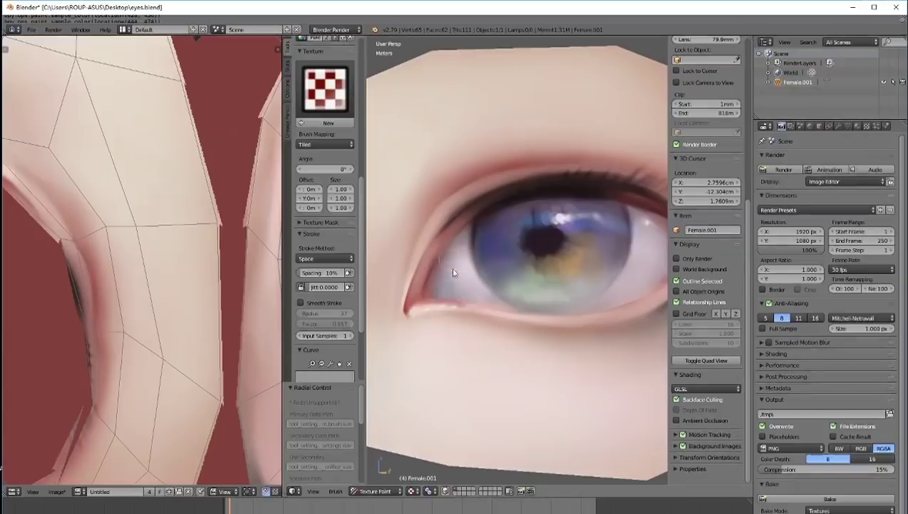
pyautogui.scroll(-7, 500, 271)
pyautogui.scroll(2, 581, 175)
pyautogui.scroll(3, 581, 175)
# Set the brush to Mix blending with a 16 px radius and touch up the eye white and iris using sampled pale and grey-green tones.
pyautogui.press('s')
pyautogui.press('f')
pyautogui.click(524, 263)
pyautogui.moveTo(362, 199); pyautogui.dragTo(369, 72)
pyautogui.click(337, 272)
pyautogui.click(336, 258)
pyautogui.press('s')
pyautogui.press('s')
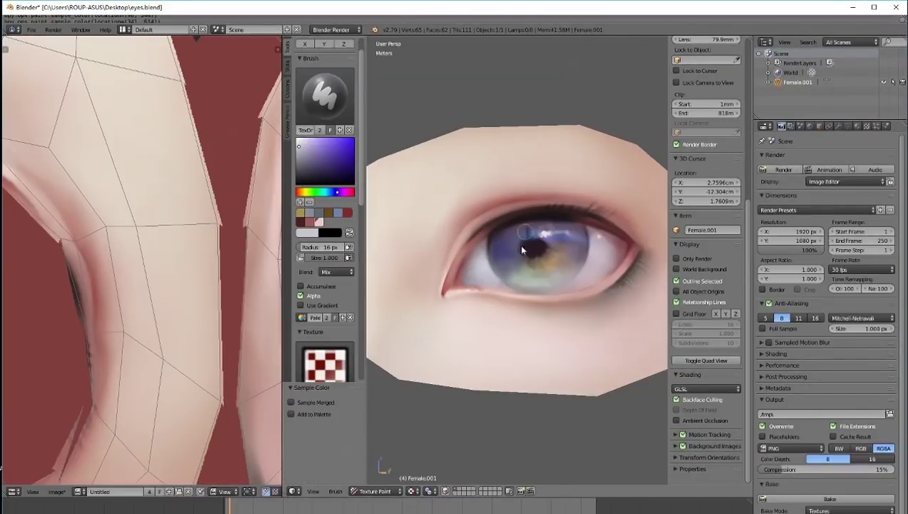
pyautogui.press('s')
pyautogui.press('s')
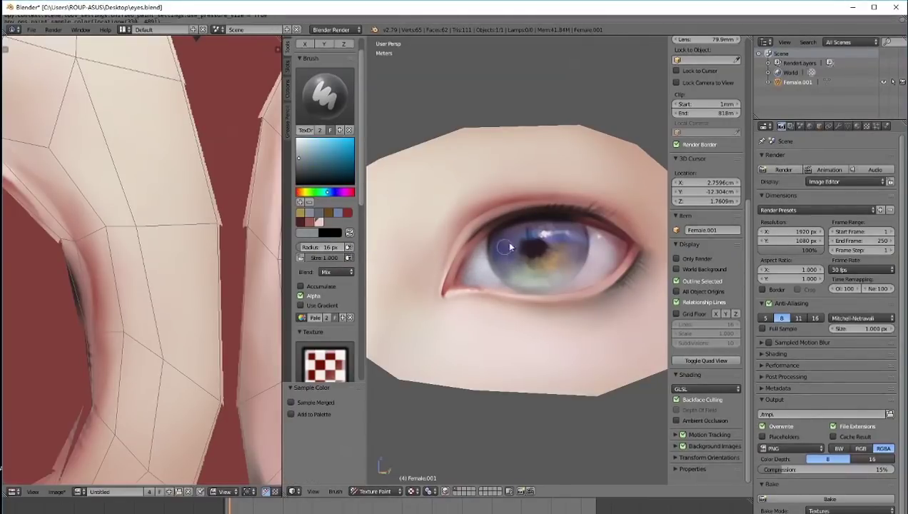
pyautogui.keyDown('shift'); pyautogui.moveTo(561, 220); pyautogui.dragTo(541, 201, button='middle'); pyautogui.keyUp('shift')
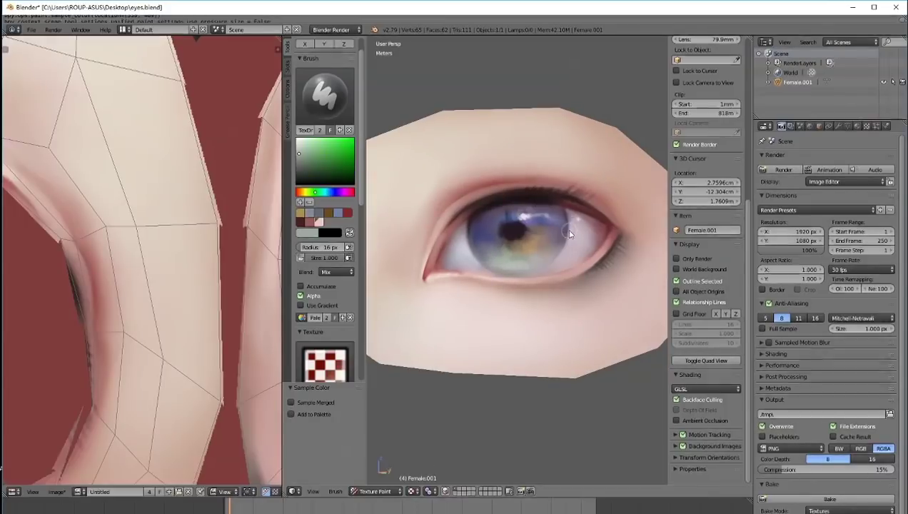
# Pick a bright green and paint green accents into the outer lower iris with the Mix brush at 4 px and 8 px.
pyautogui.press('f')
pyautogui.click(563, 234)
pyautogui.press('s')
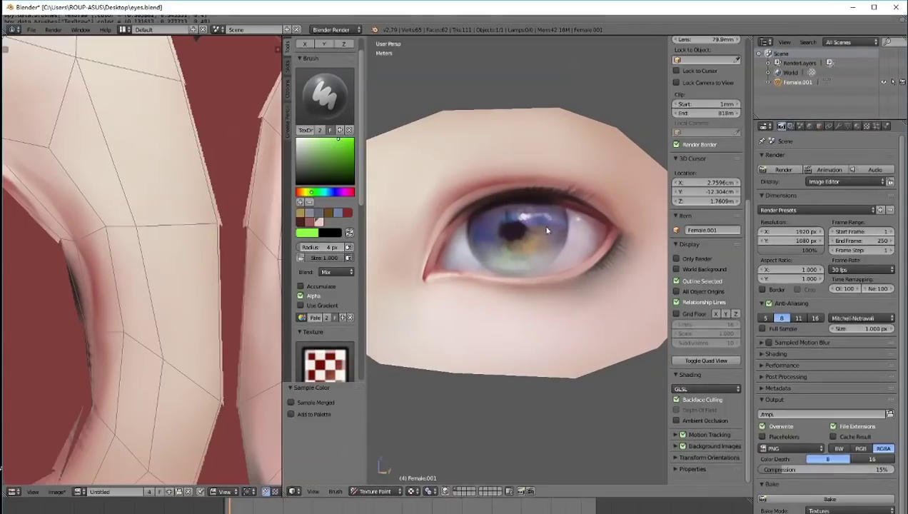
pyautogui.press('f')
pyautogui.click(561, 242)
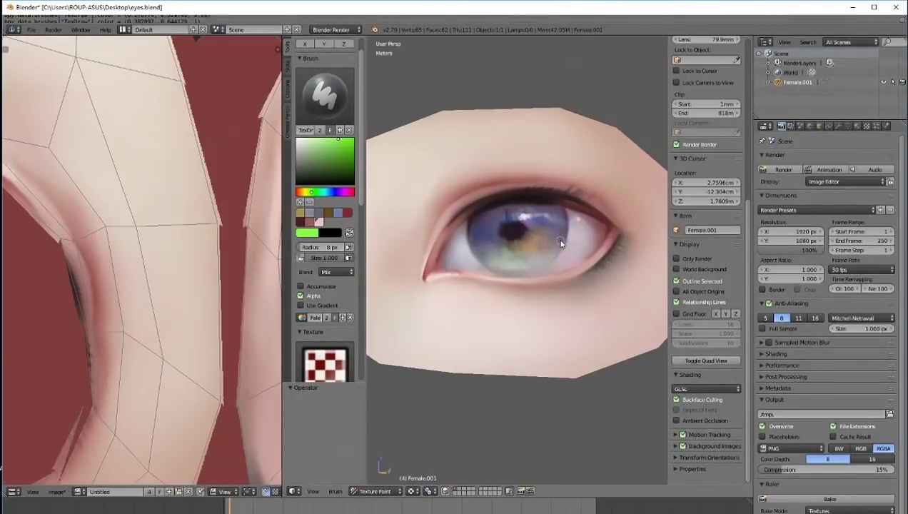
# Sample the near-black pupil tone and touch up the pupil with the 8 px Mix brush.
pyautogui.scroll(-3, 528, 276)
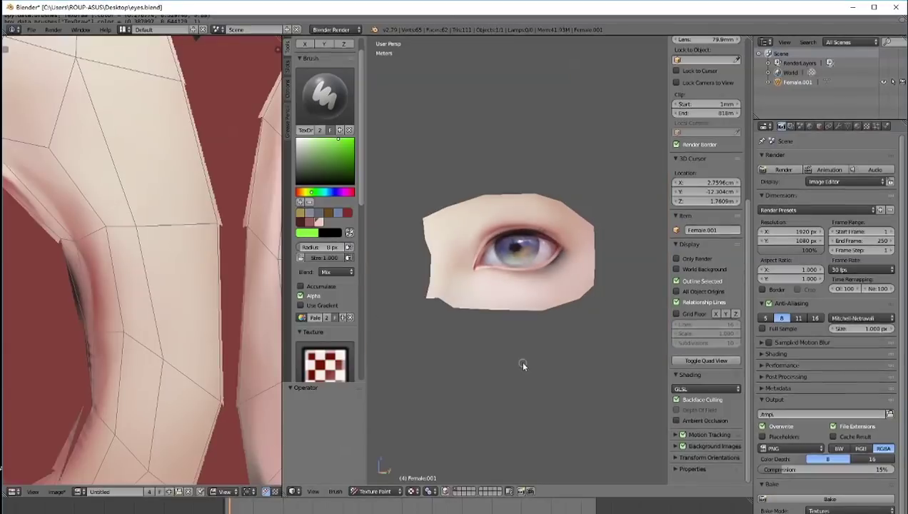
pyautogui.scroll(2, 518, 359)
pyautogui.scroll(1, 529, 228)
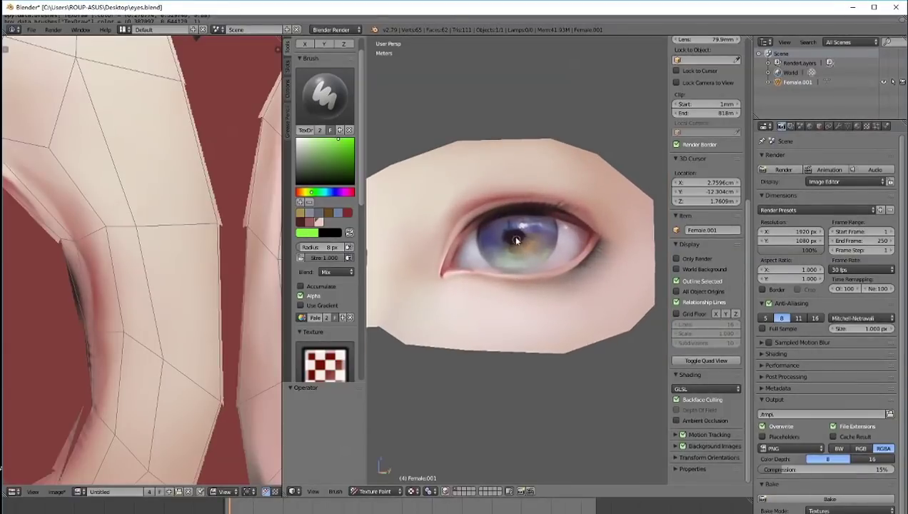
pyautogui.press('s')
pyautogui.scroll(3, 516, 237)
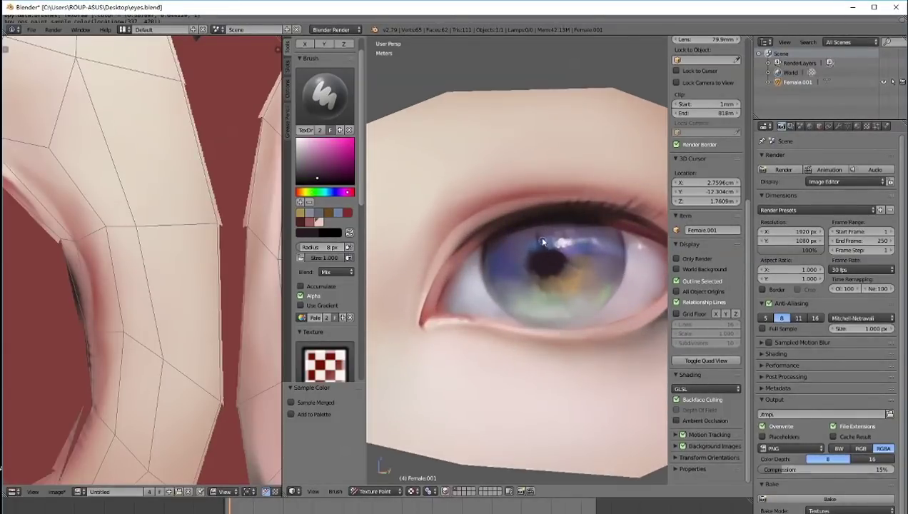
# Sample a pale highlight tone, steepen the brush falloff curve, resize the brush, and paint small sharp reflections above the pupil.
pyautogui.press('s')
pyautogui.moveTo(361, 211); pyautogui.dragTo(361, 356)
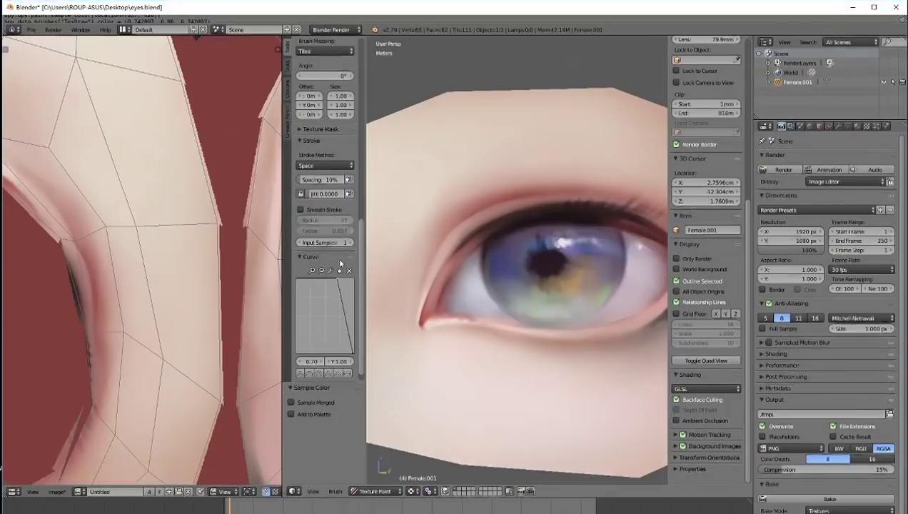
pyautogui.press('f')
pyautogui.click(511, 247)
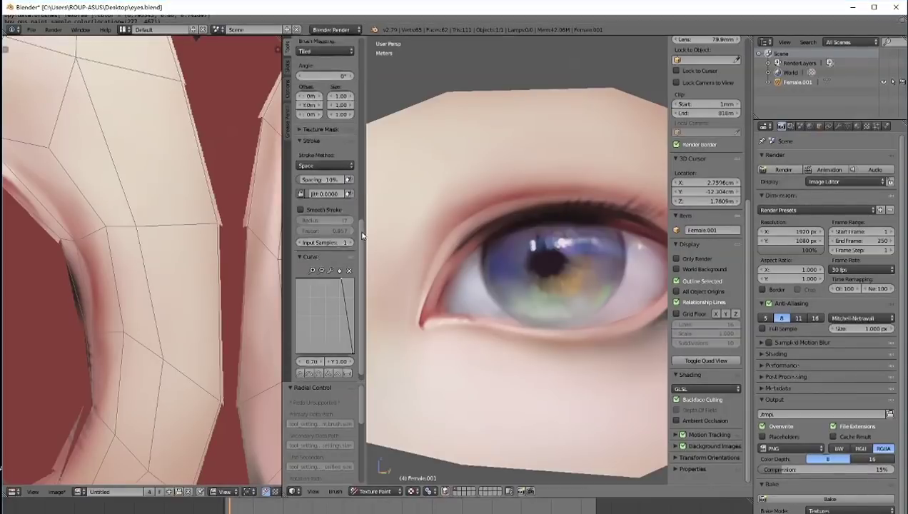
pyautogui.scroll(10, 314, 107)
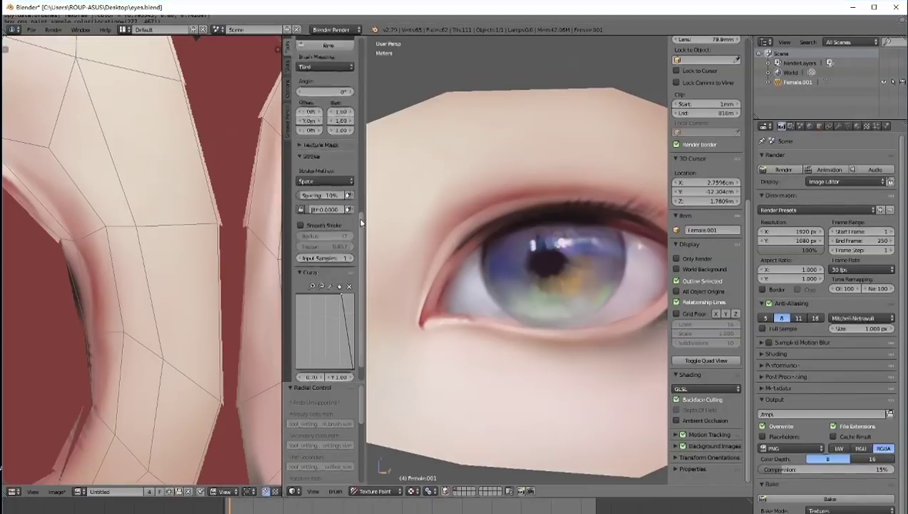
# Sample a dark purple and refine the details around the pupil and upper iris with a 3 px Mix brush.
pyautogui.moveTo(467, 215)
pyautogui.keyDown('ctrl'); pyautogui.mouseDown(button='middle')
pyautogui.moveTo(511, 375)
pyautogui.moveTo(499, 221)
pyautogui.mouseUp(button='middle'); pyautogui.keyUp('ctrl')
pyautogui.press('s')
pyautogui.click(536, 266)
pyautogui.scroll(-4, 540, 270)
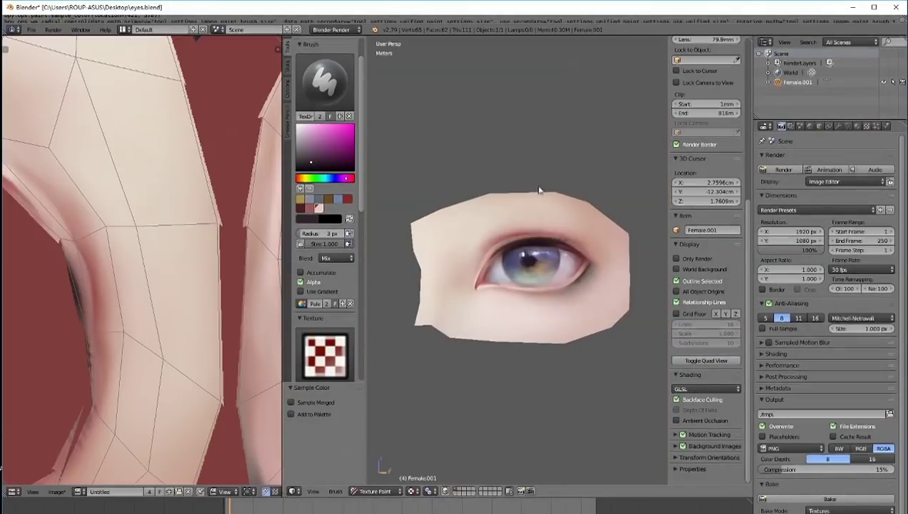
pyautogui.scroll(3, 528, 207)
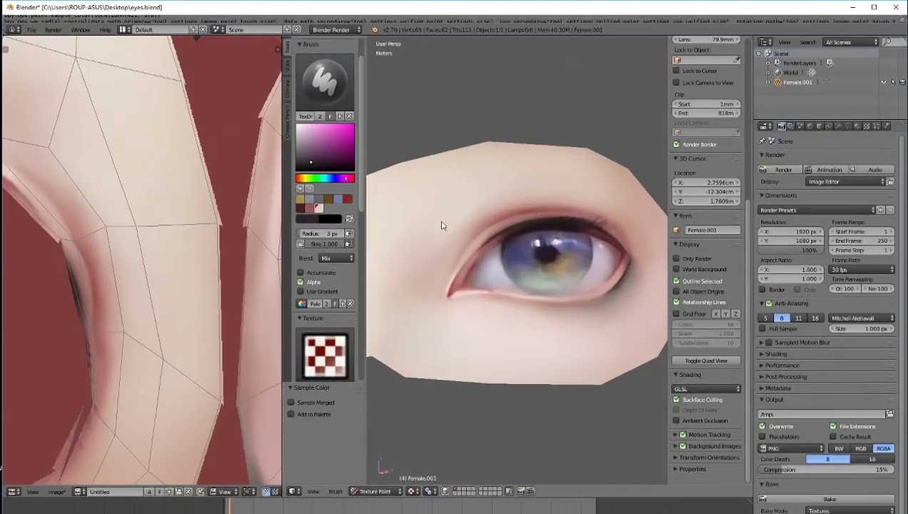
# Sample the red of the inner eye corner, lighten it to pink, and paint fine lid-edge details there with the 3 px Mix brush.
pyautogui.press('s')
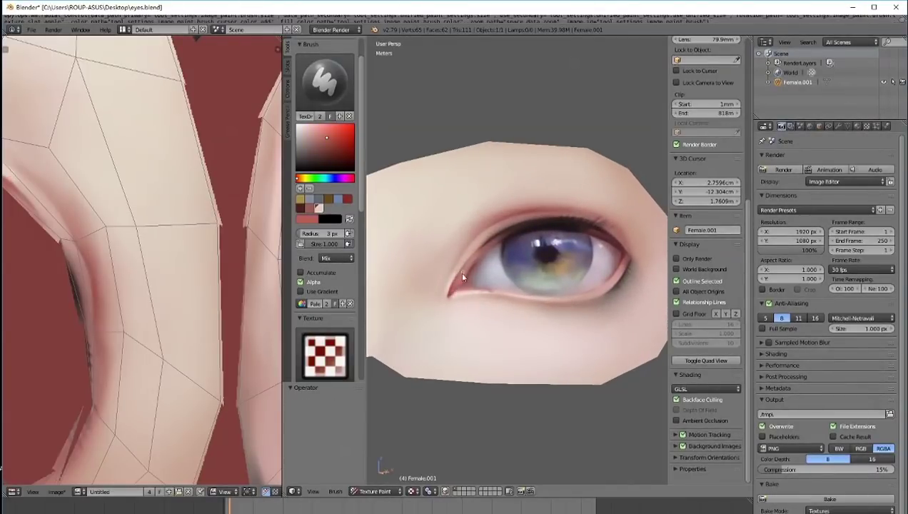
pyautogui.click(318, 130)
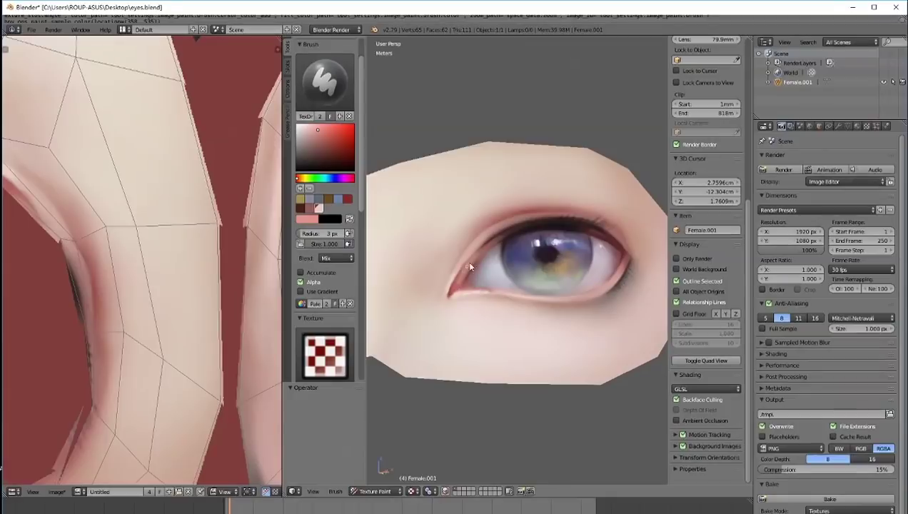